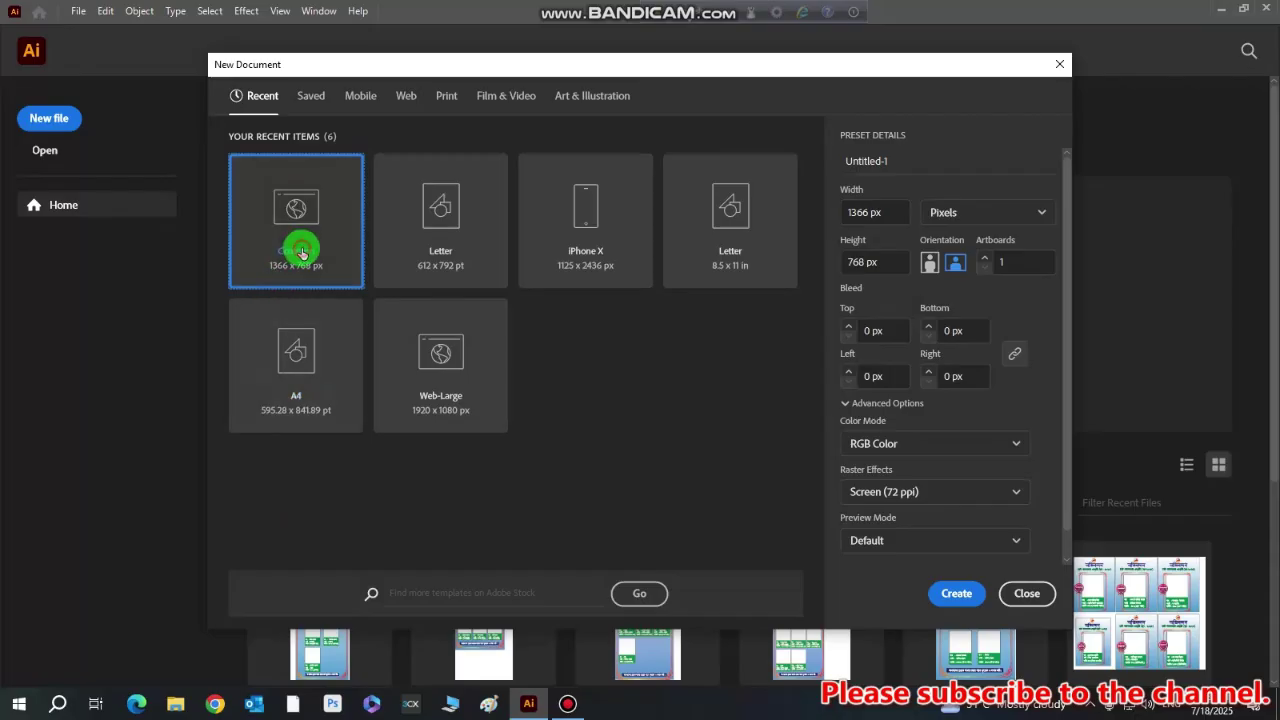
Create a new document from the 8.5 x 11 in Letter preset
click(430, 264)
click(576, 254)
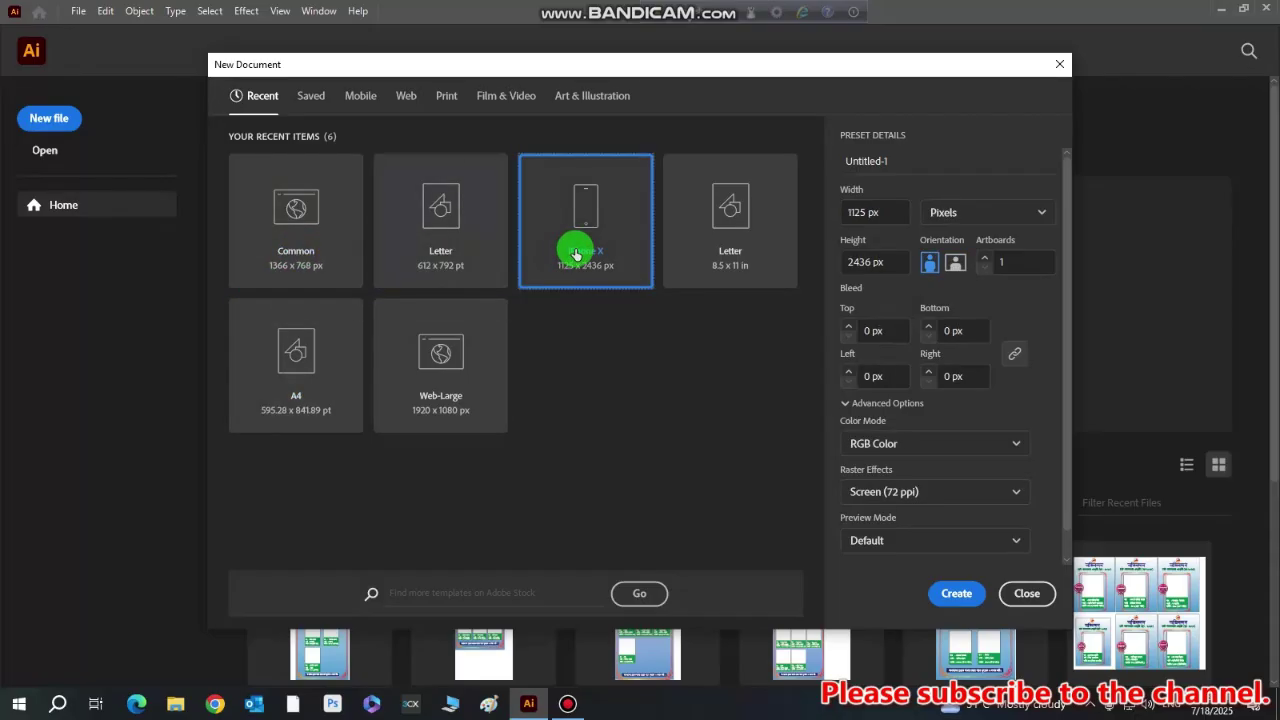
click(731, 265)
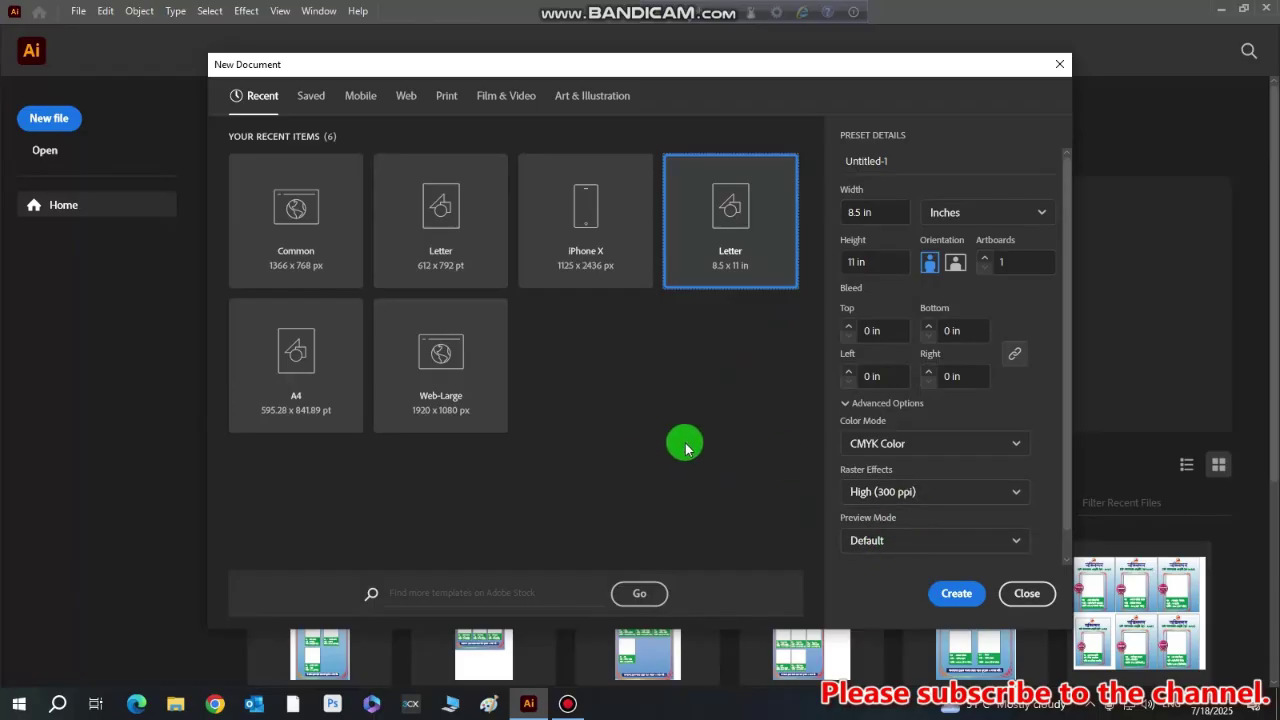
click(957, 594)
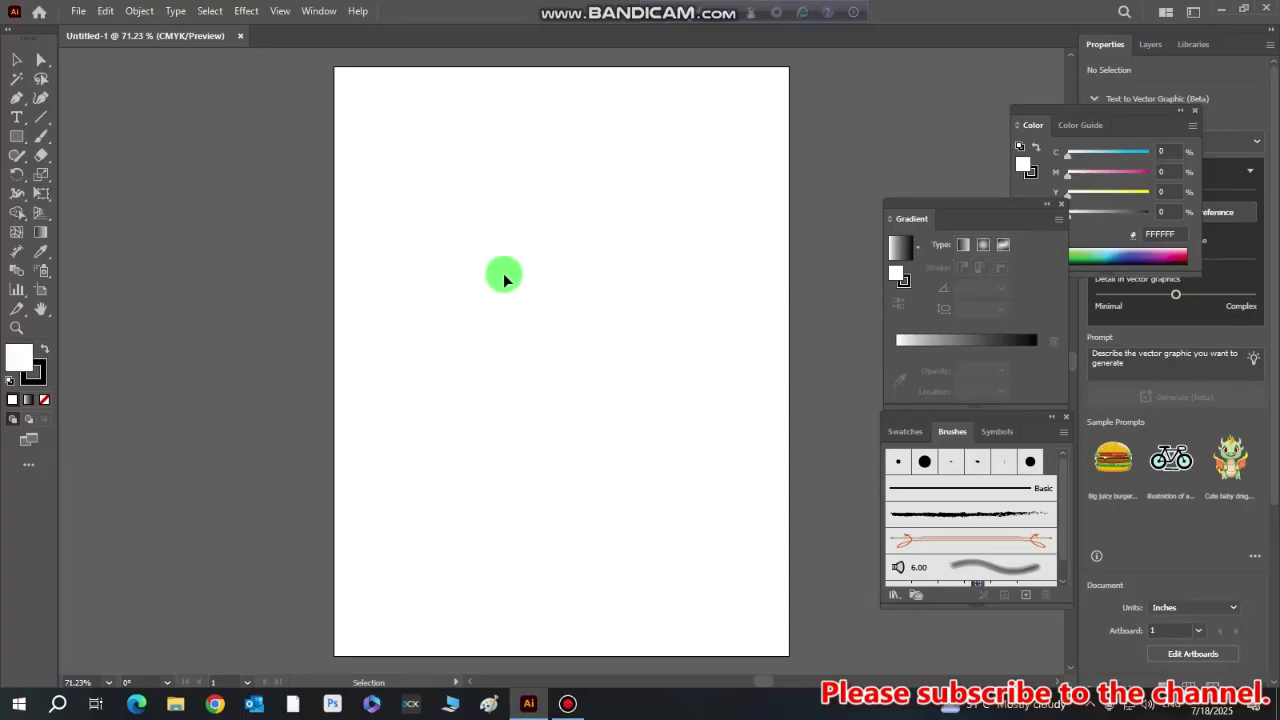
Draw an ellipse about 3.09 in wide and 3.38 in high in the upper half of the artboard
click(16, 140)
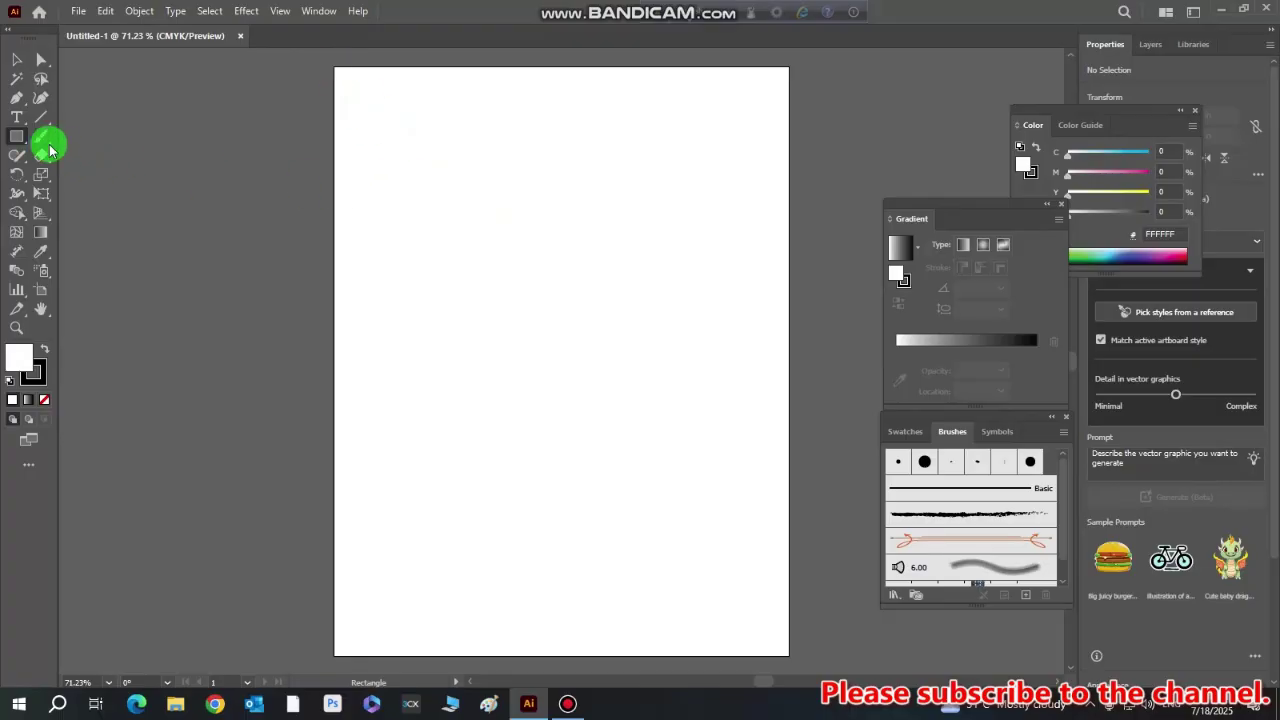
drag(15, 136, 55, 175)
drag(401, 189, 566, 371)
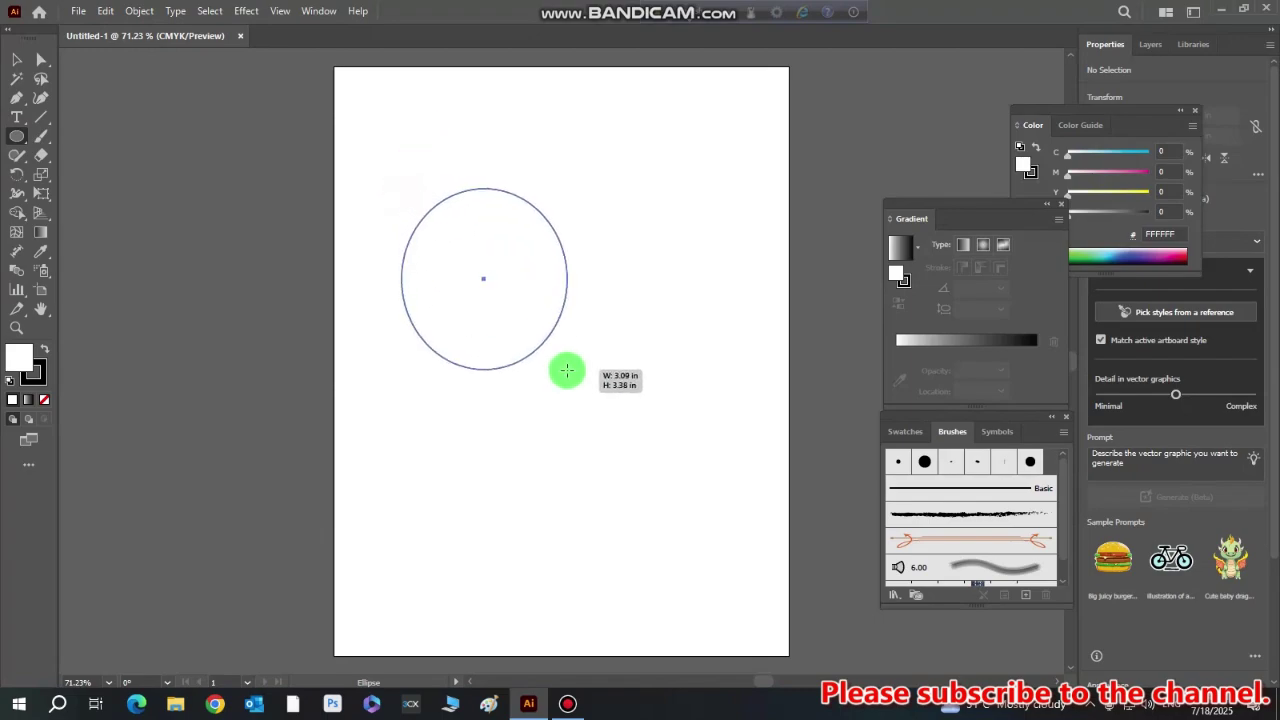
drag(566, 371, 566, 371)
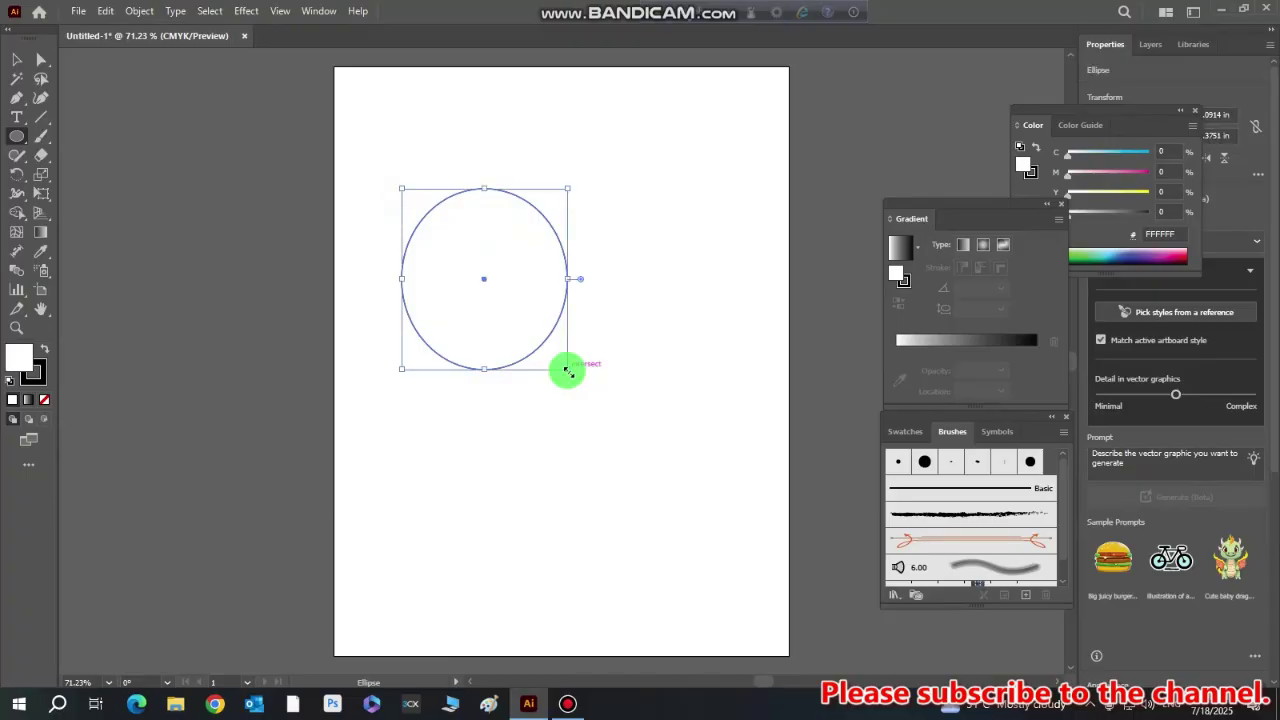
Set the ellipse's fill to None, leaving only its black stroke
click(36, 377)
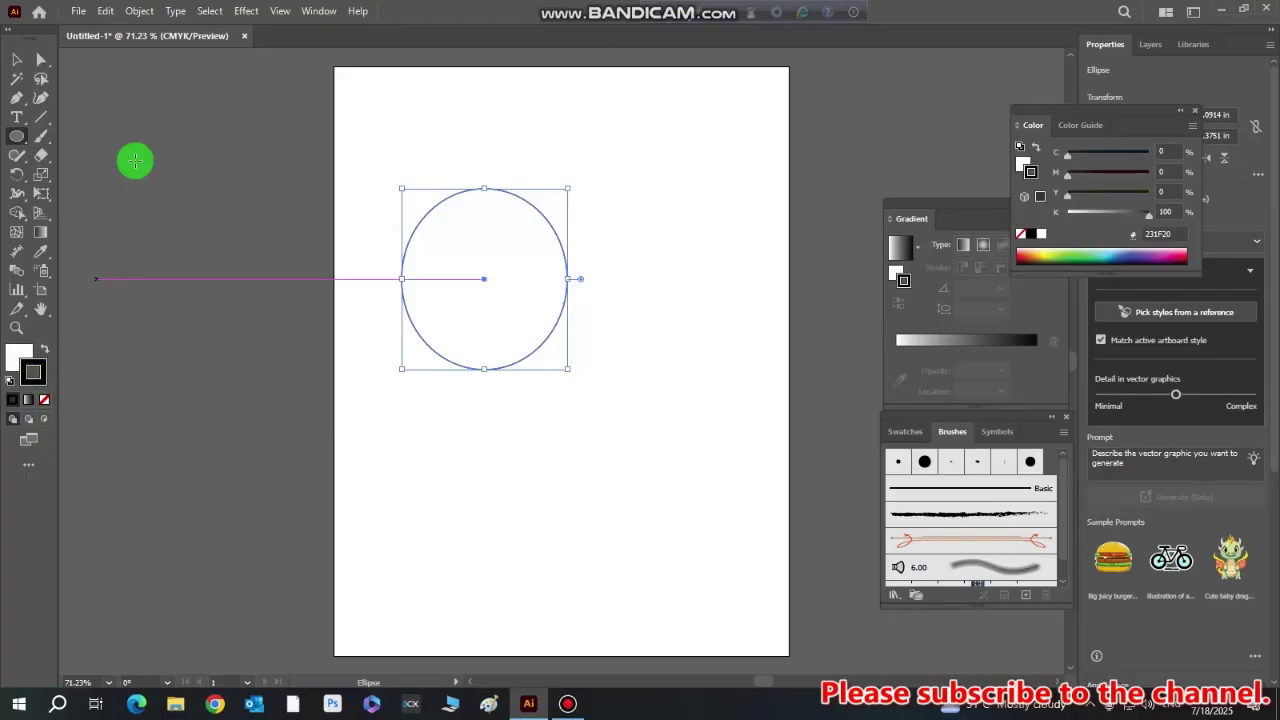
scroll(190, 340, up, 1)
scroll(190, 340, down, 1)
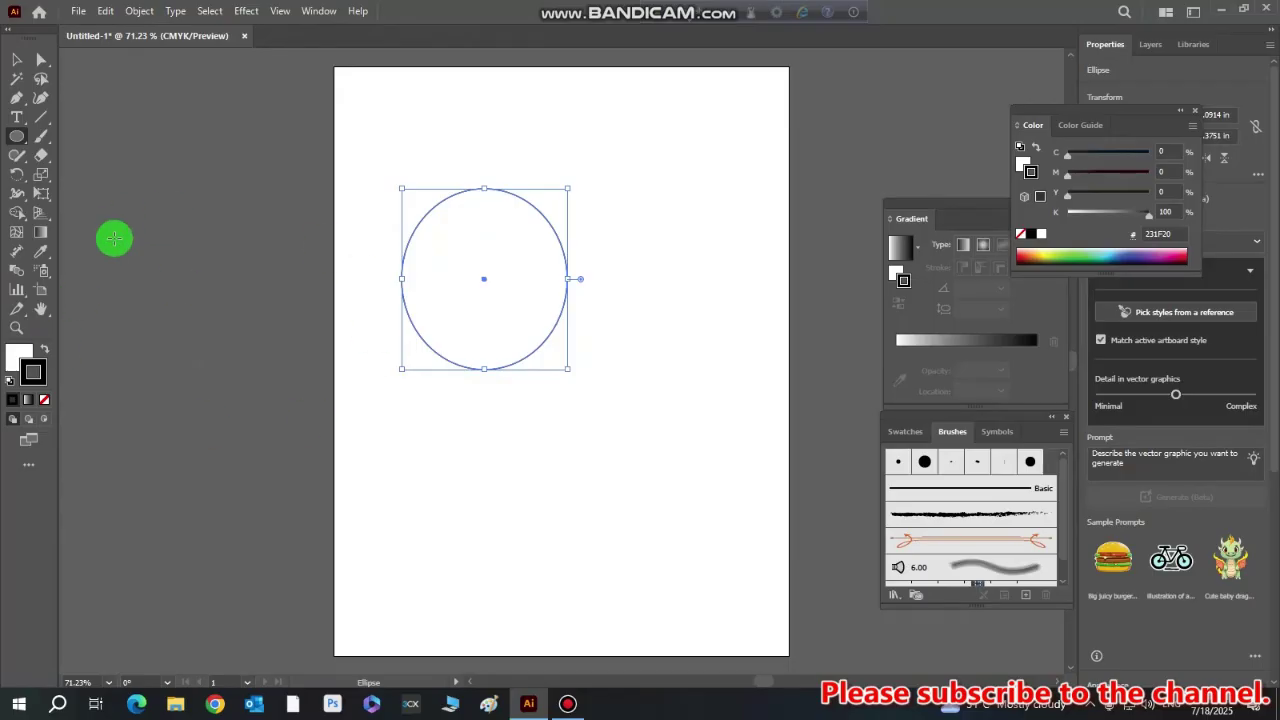
click(17, 60)
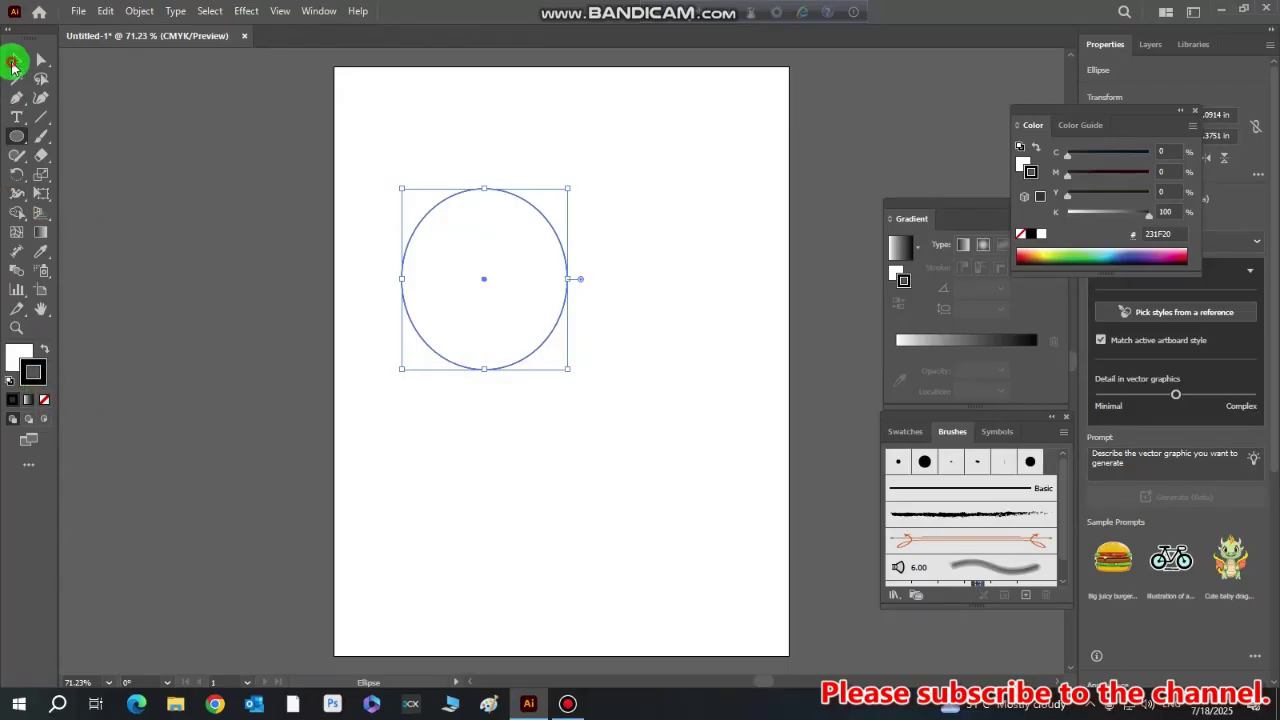
click(304, 303)
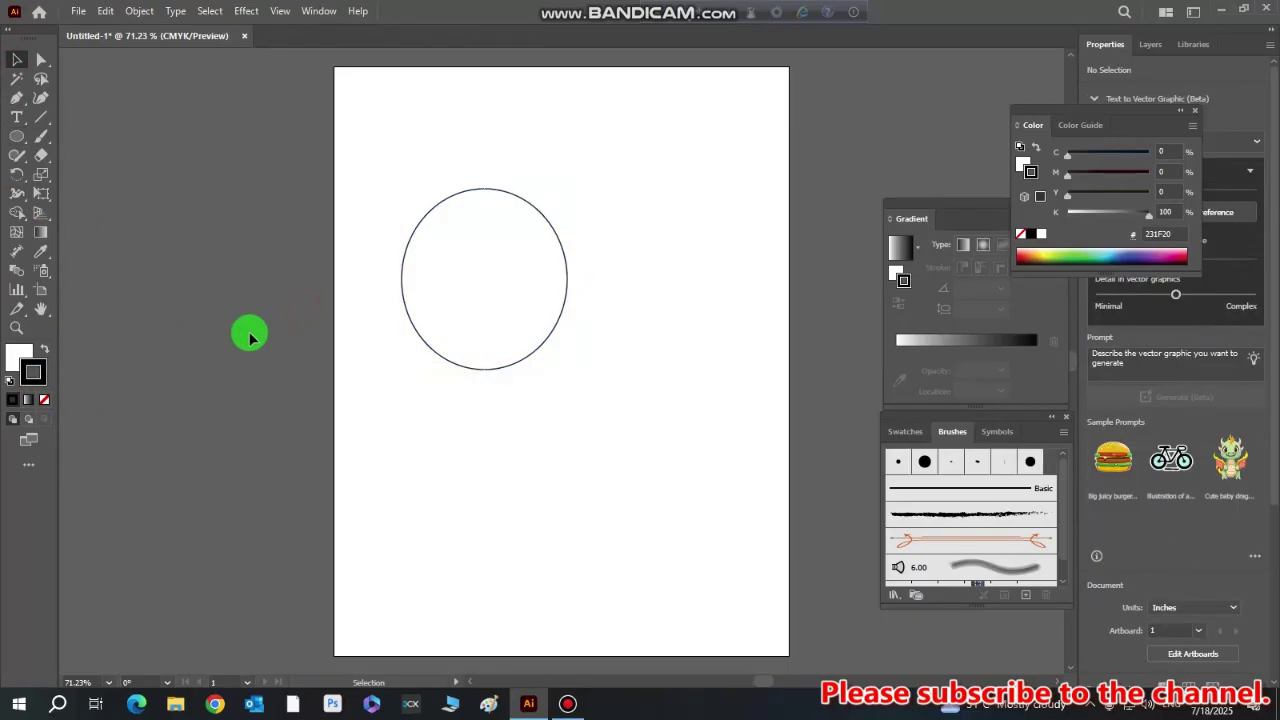
click(405, 313)
click(19, 358)
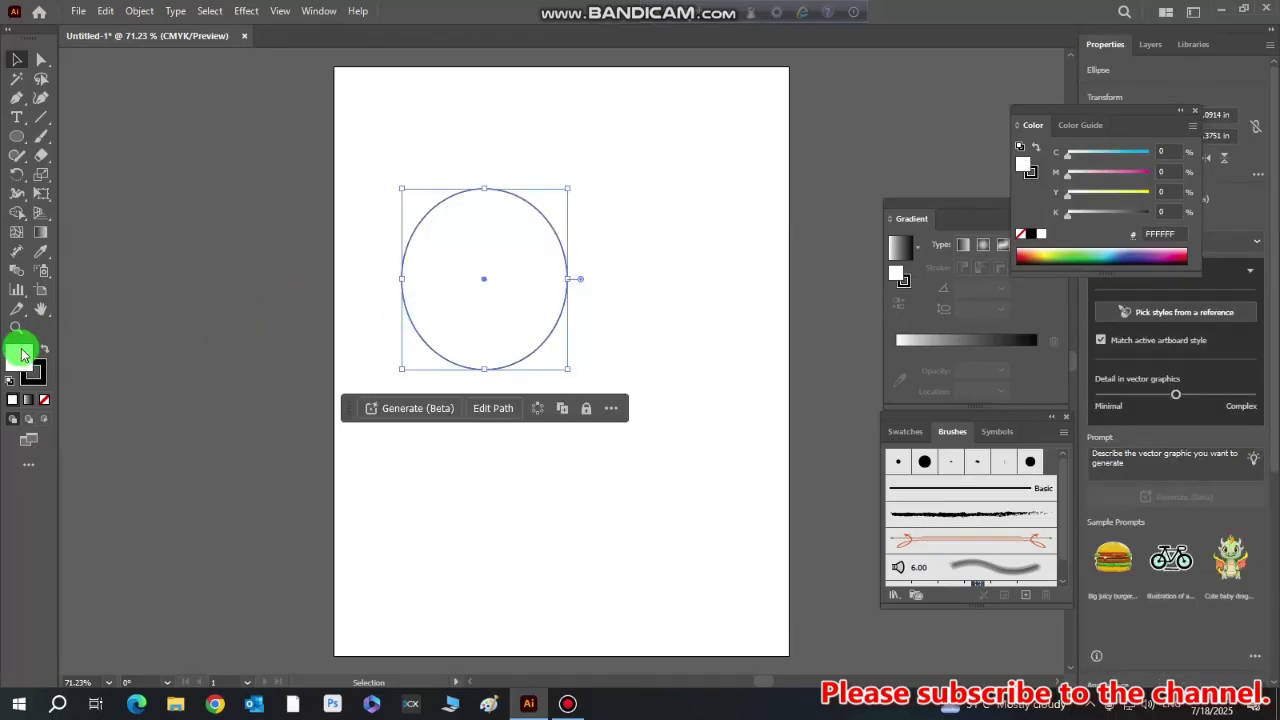
click(45, 401)
click(351, 329)
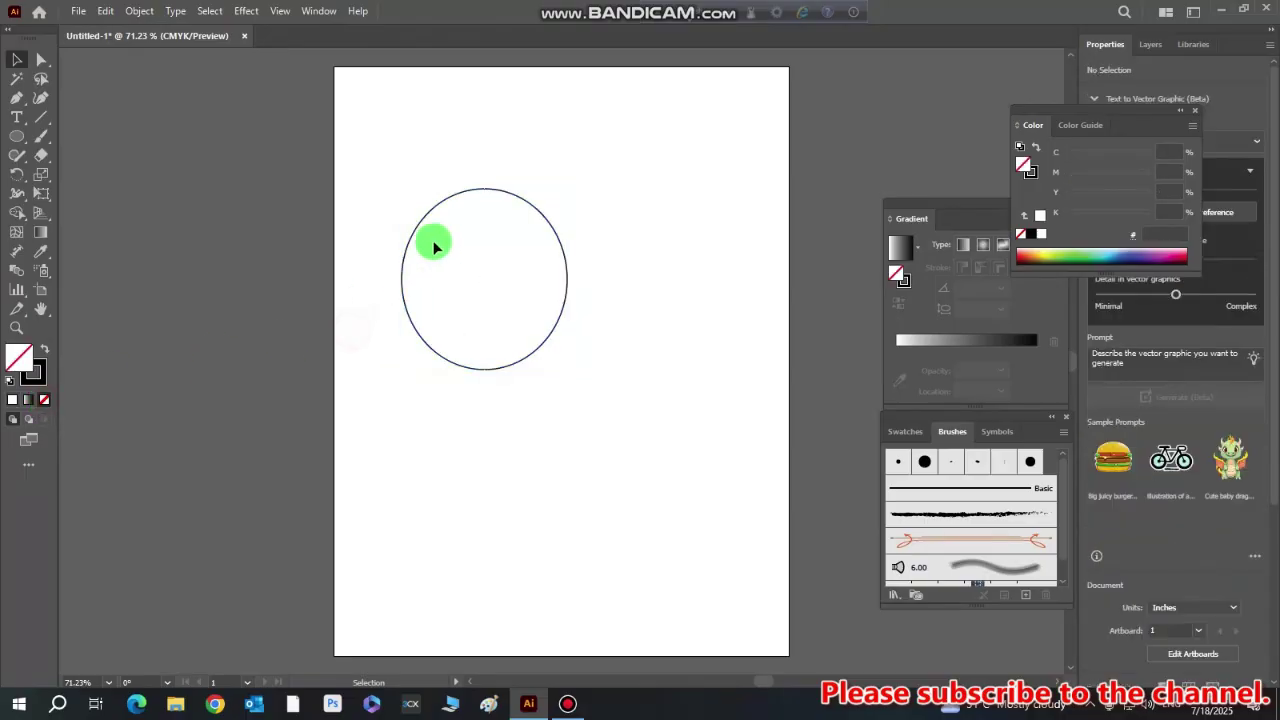
Duplicate the ellipse and place the copy almost over the original, slightly lower and to the right
click(463, 192)
click(104, 11)
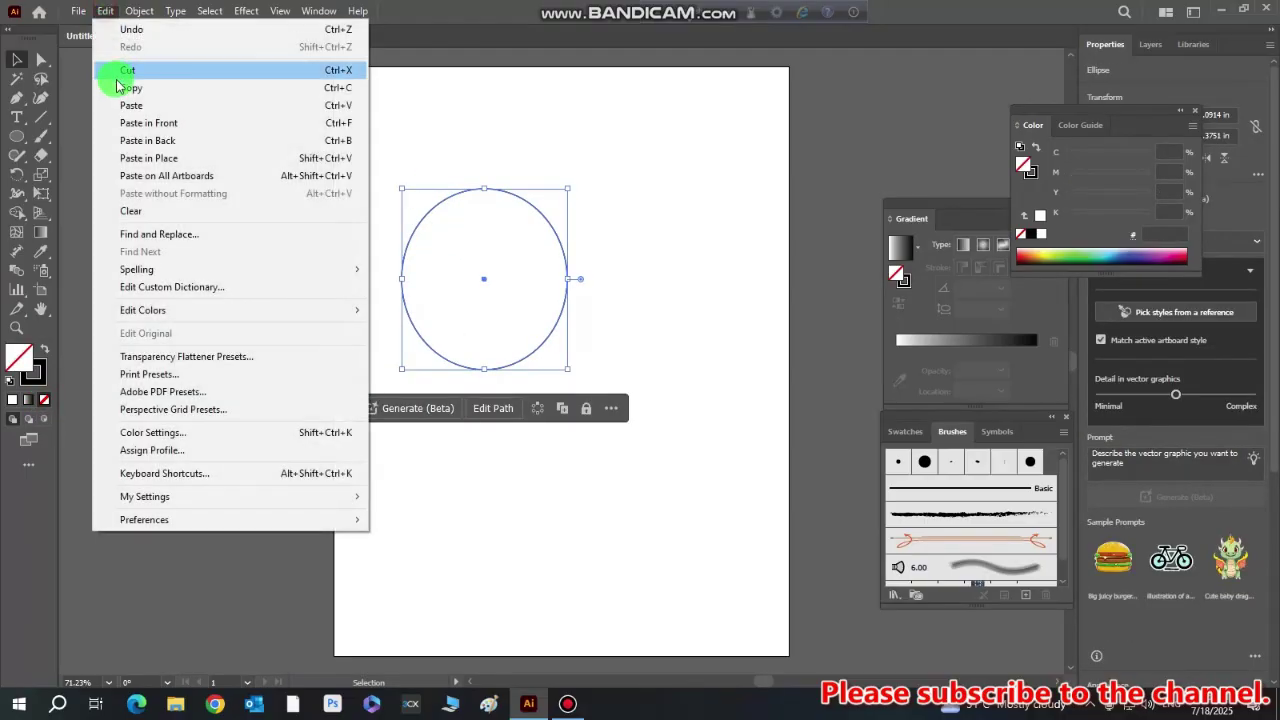
click(125, 92)
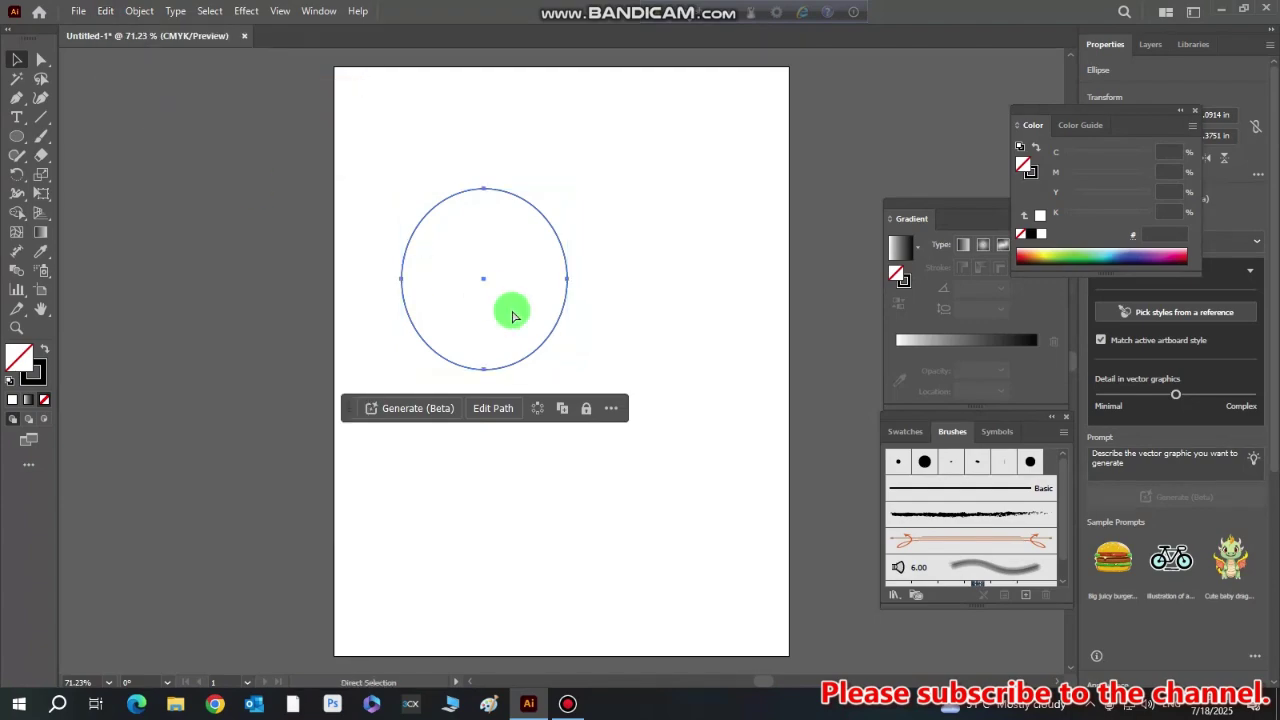
key(ctrl+v)
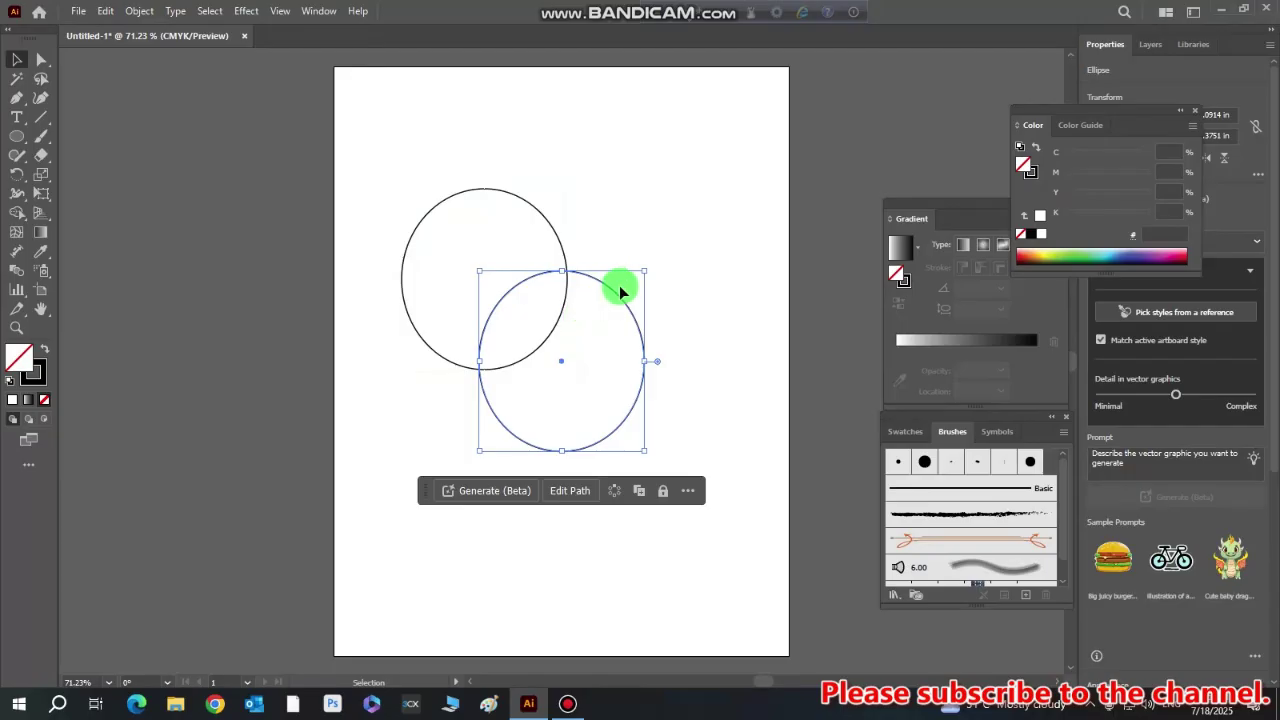
drag(612, 280, 545, 231)
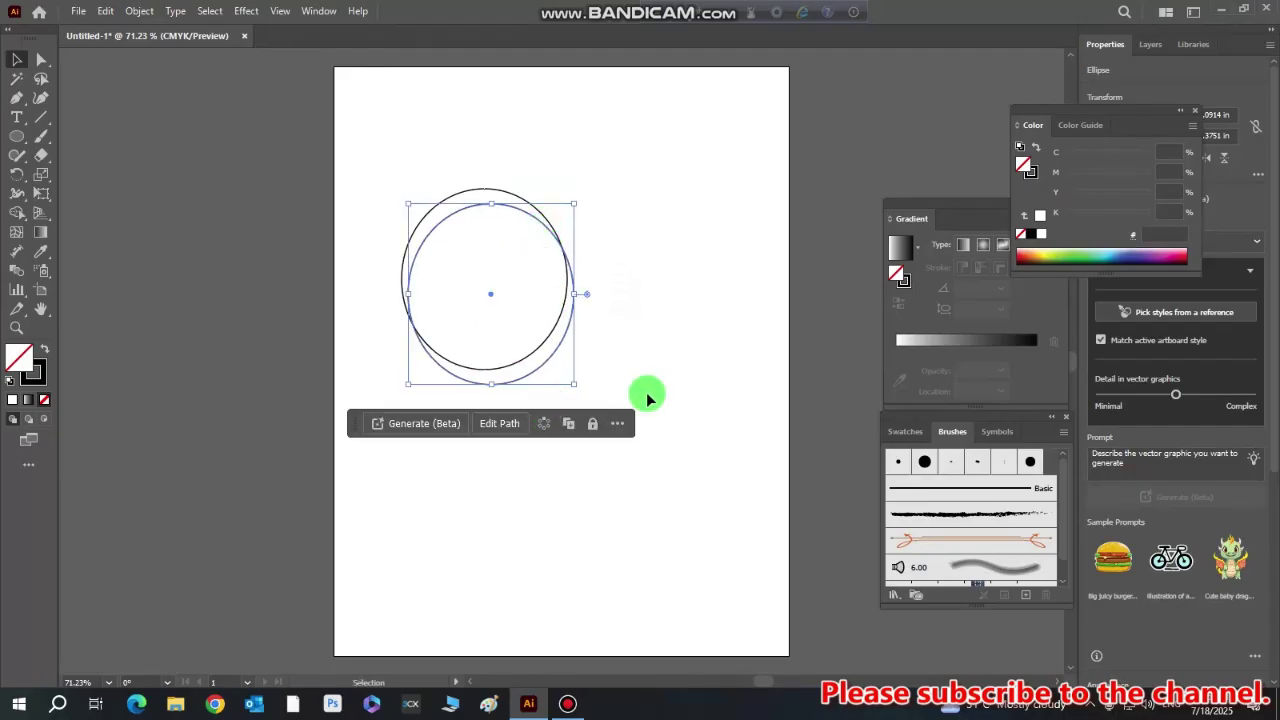
click(530, 266)
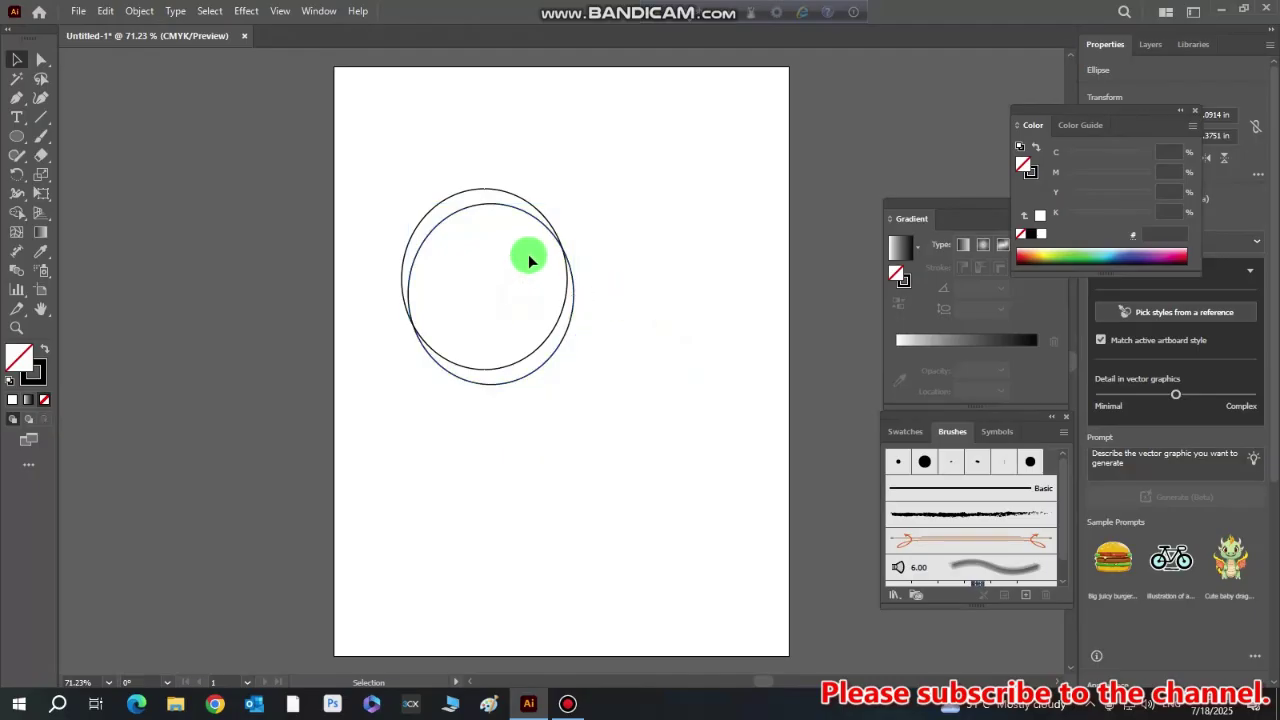
Resize the duplicate ellipse to 2 in wide and 2 in high, and place it against the inner bottom edge of the large ellipse
click(491, 205)
drag(1143, 114, 927, 118)
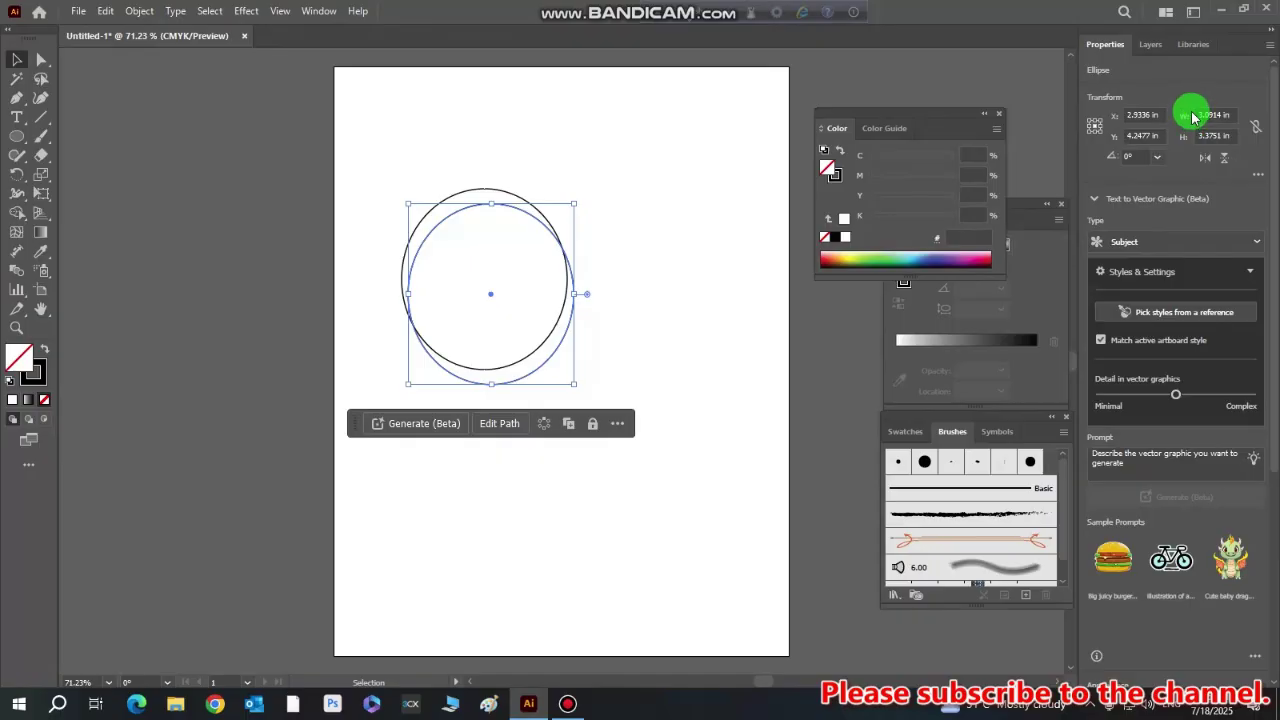
drag(1197, 113, 1249, 120)
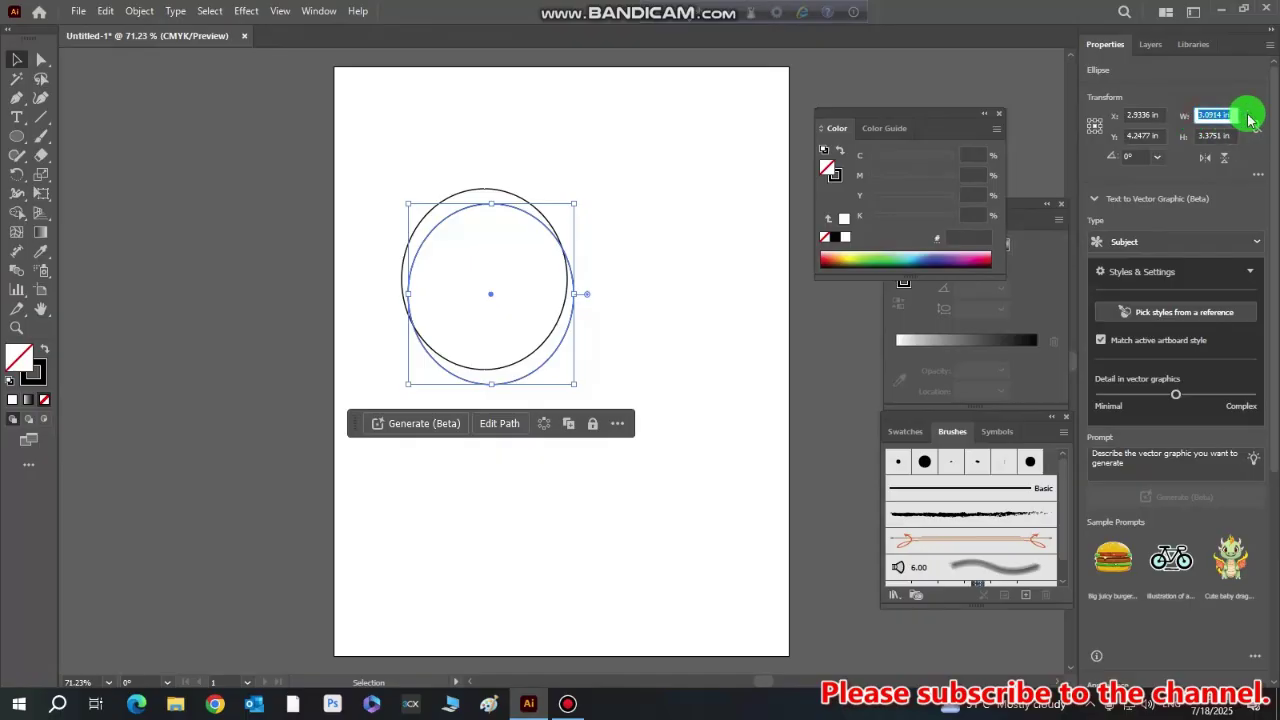
text(2)
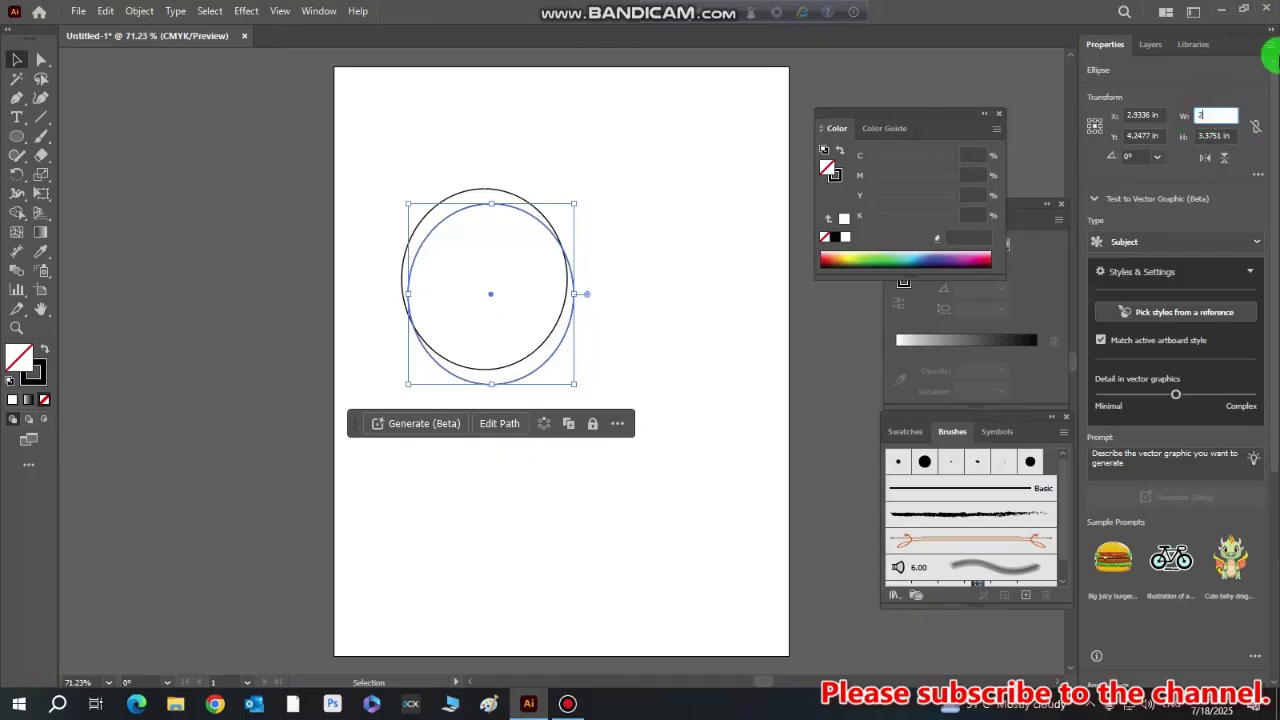
click(1258, 128)
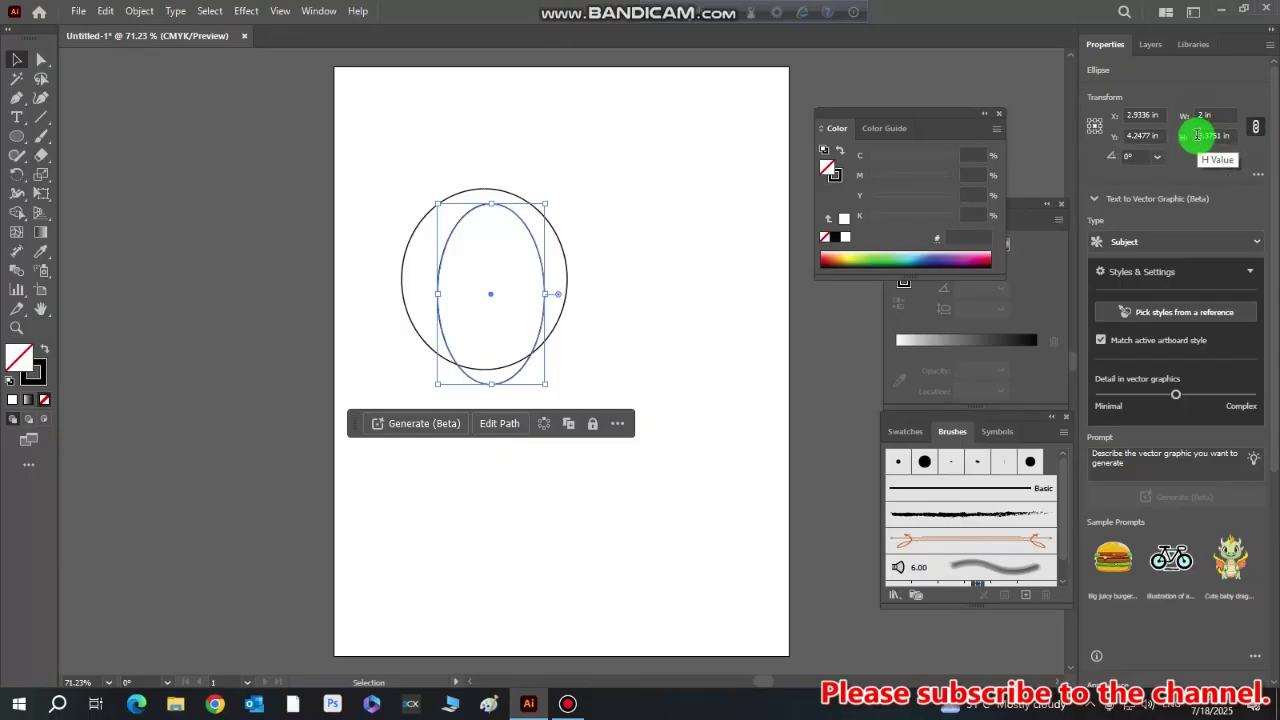
click(1257, 130)
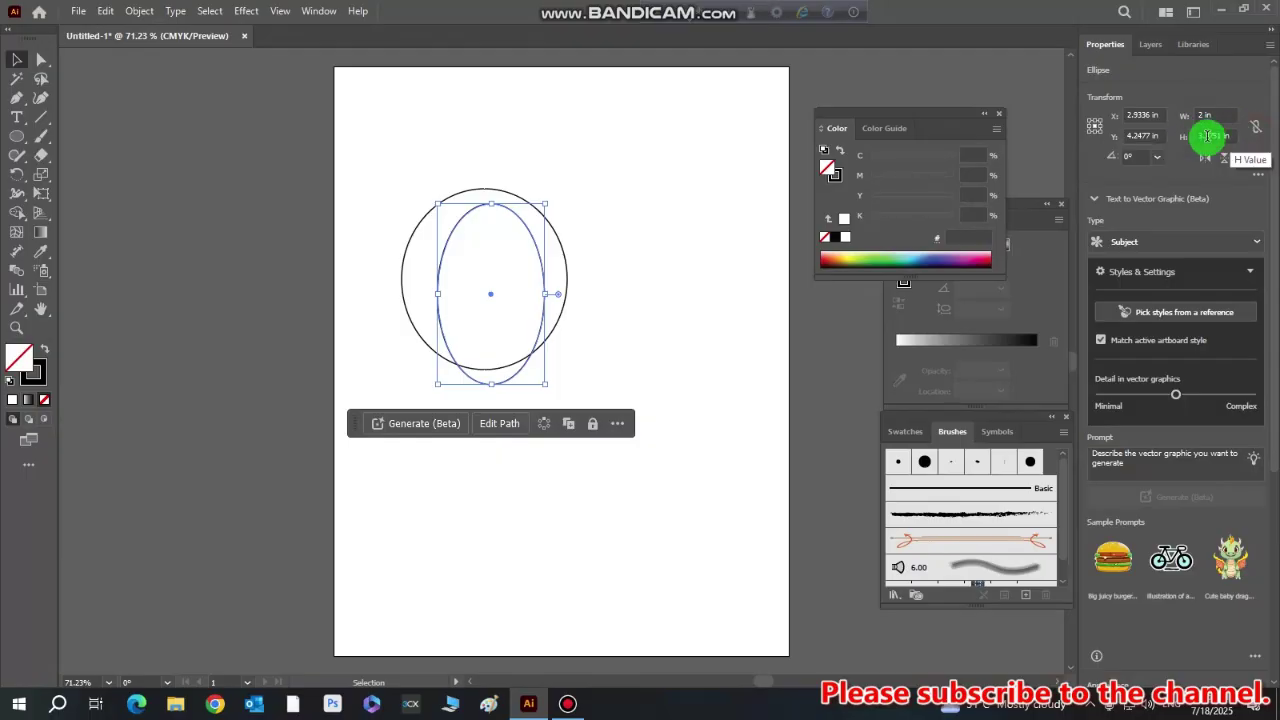
click(1232, 134)
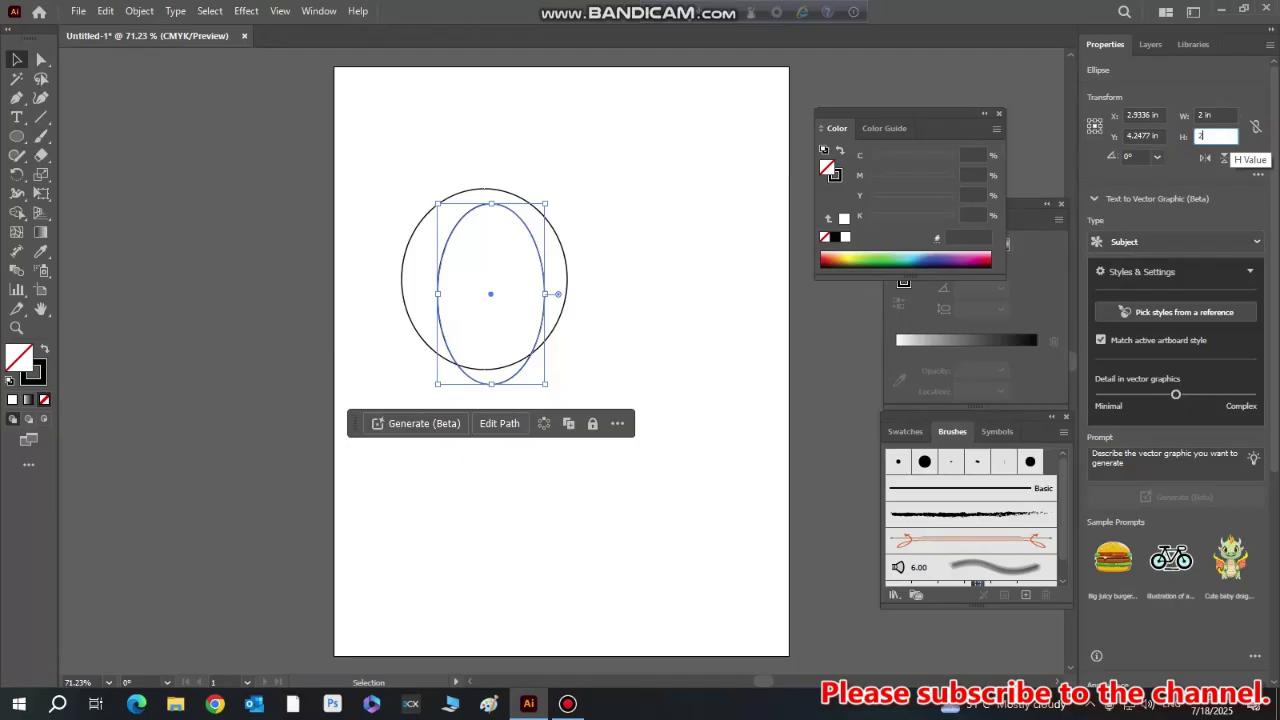
click(696, 350)
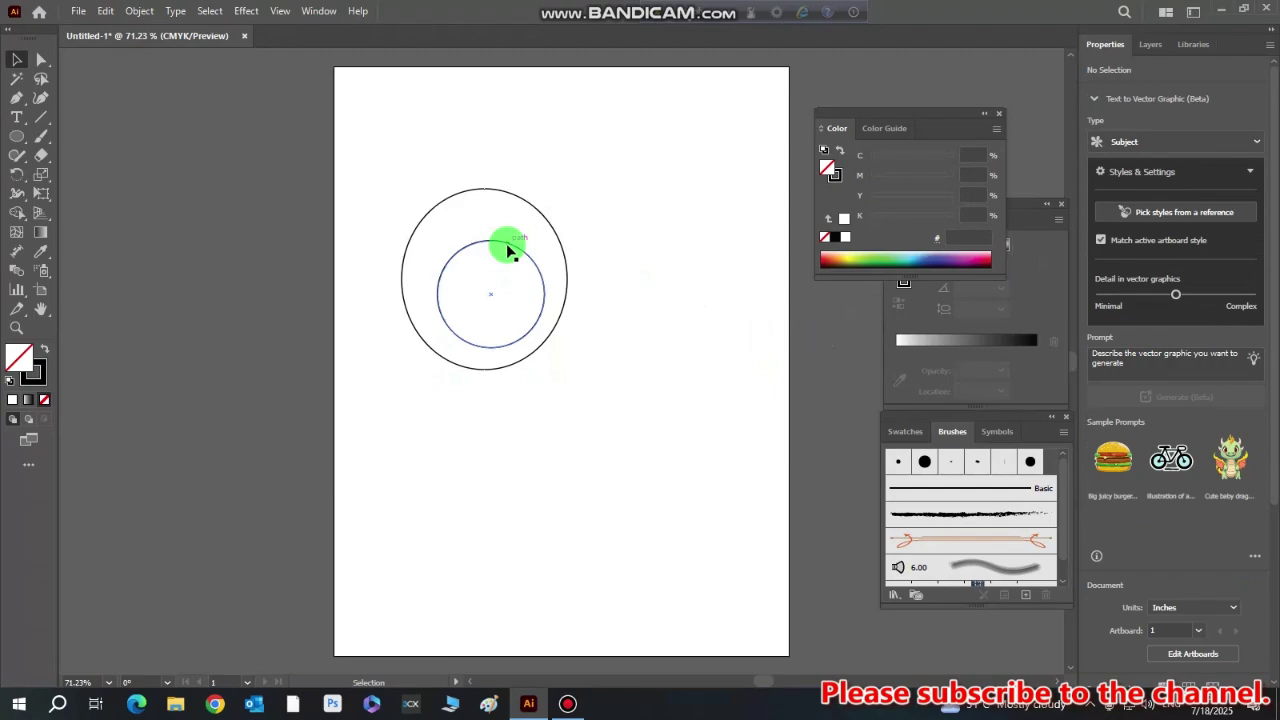
drag(507, 249, 501, 270)
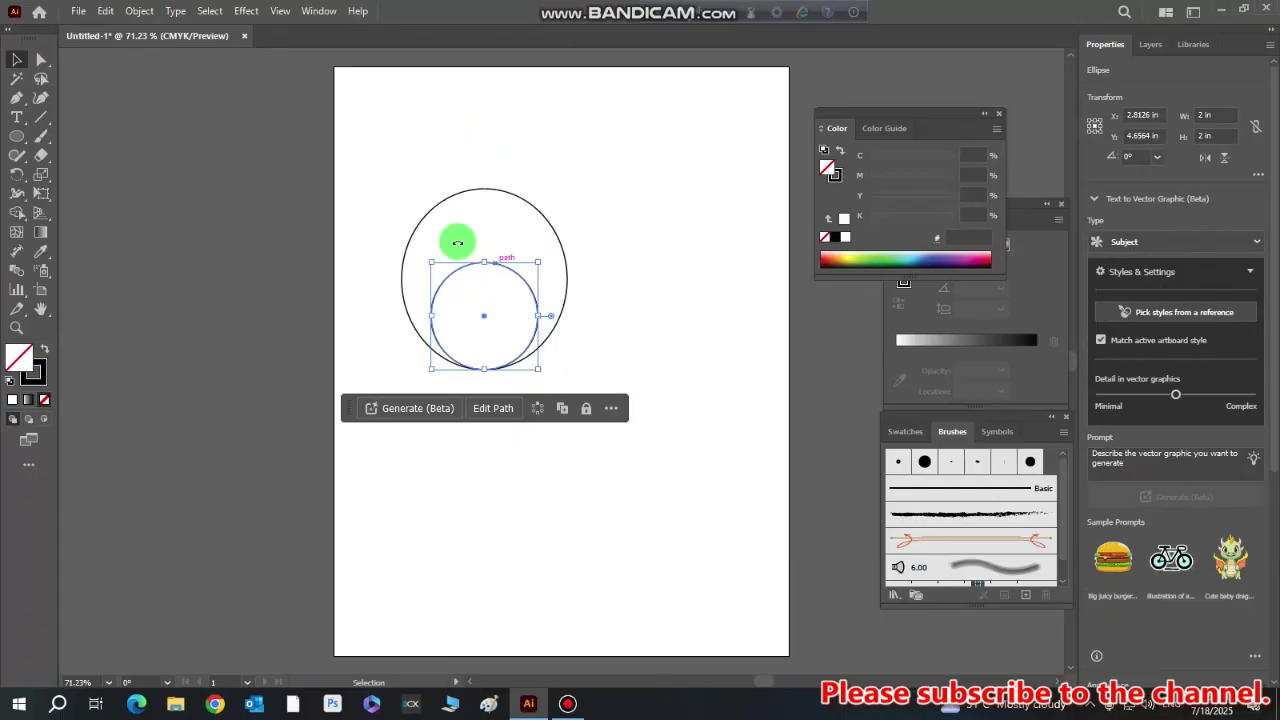
Duplicate the 2 in circle and place the copy to its left so that their edges meet
click(109, 13)
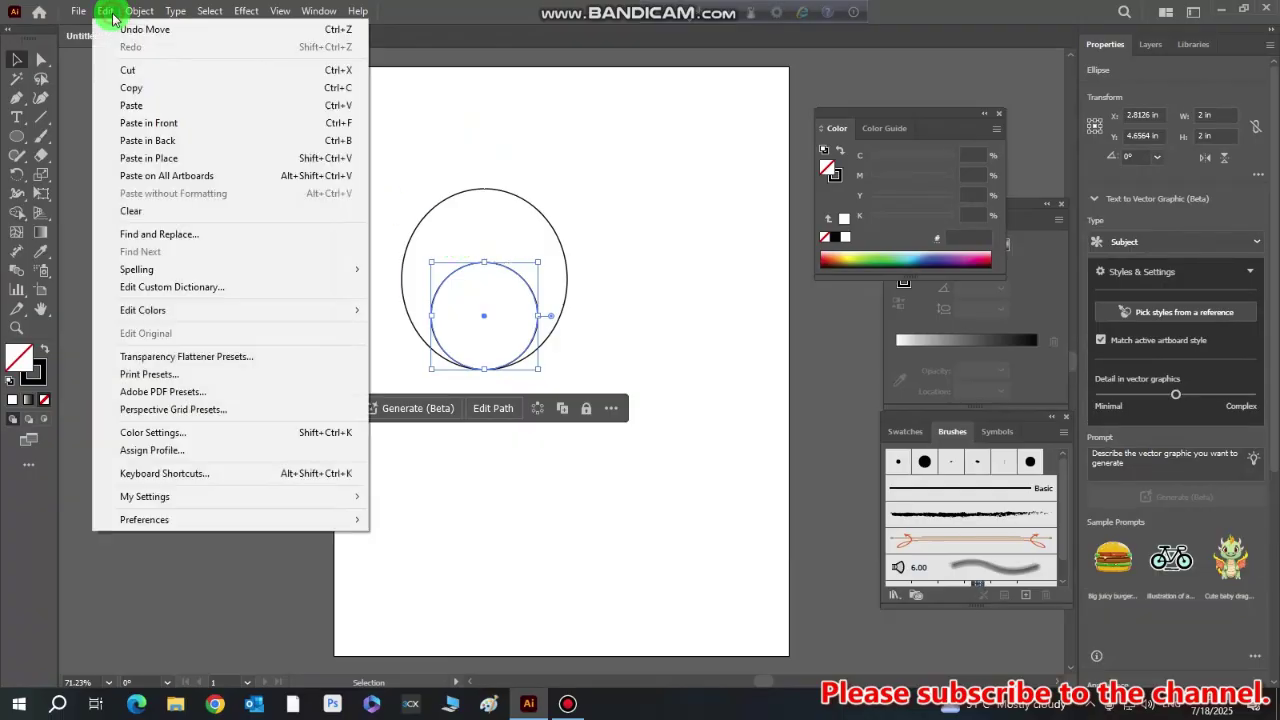
click(140, 89)
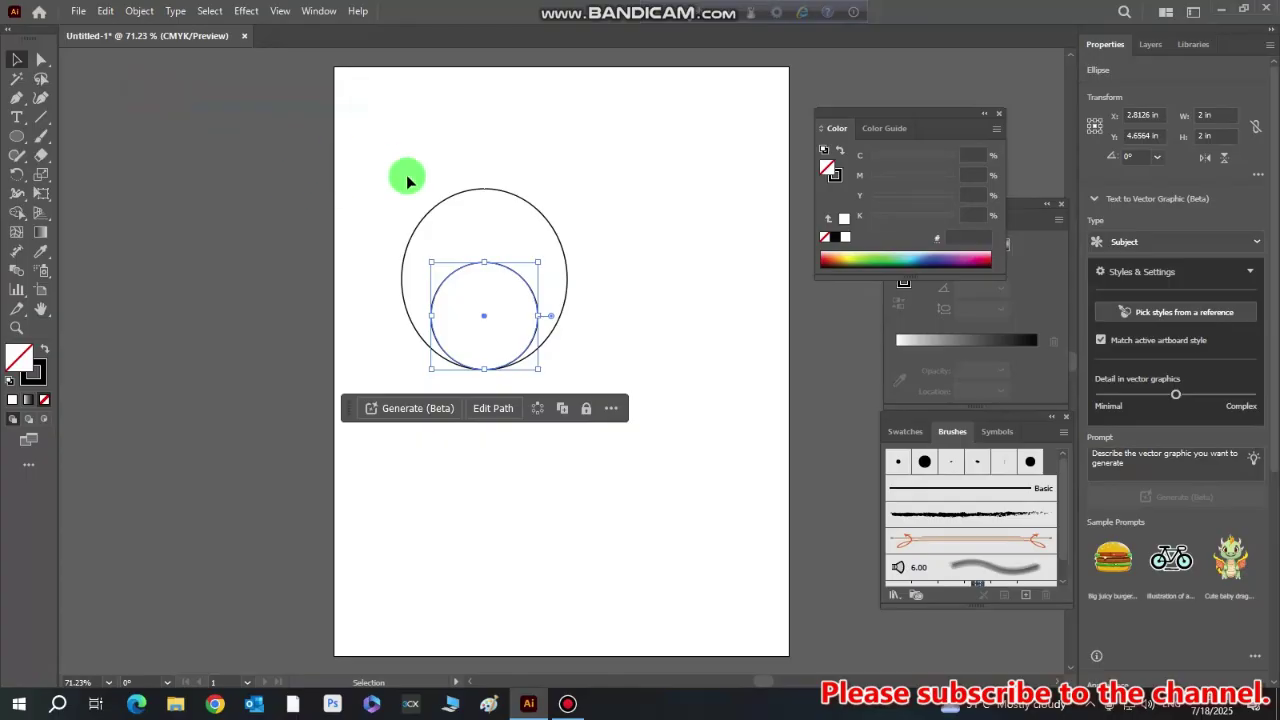
key(ctrl+v)
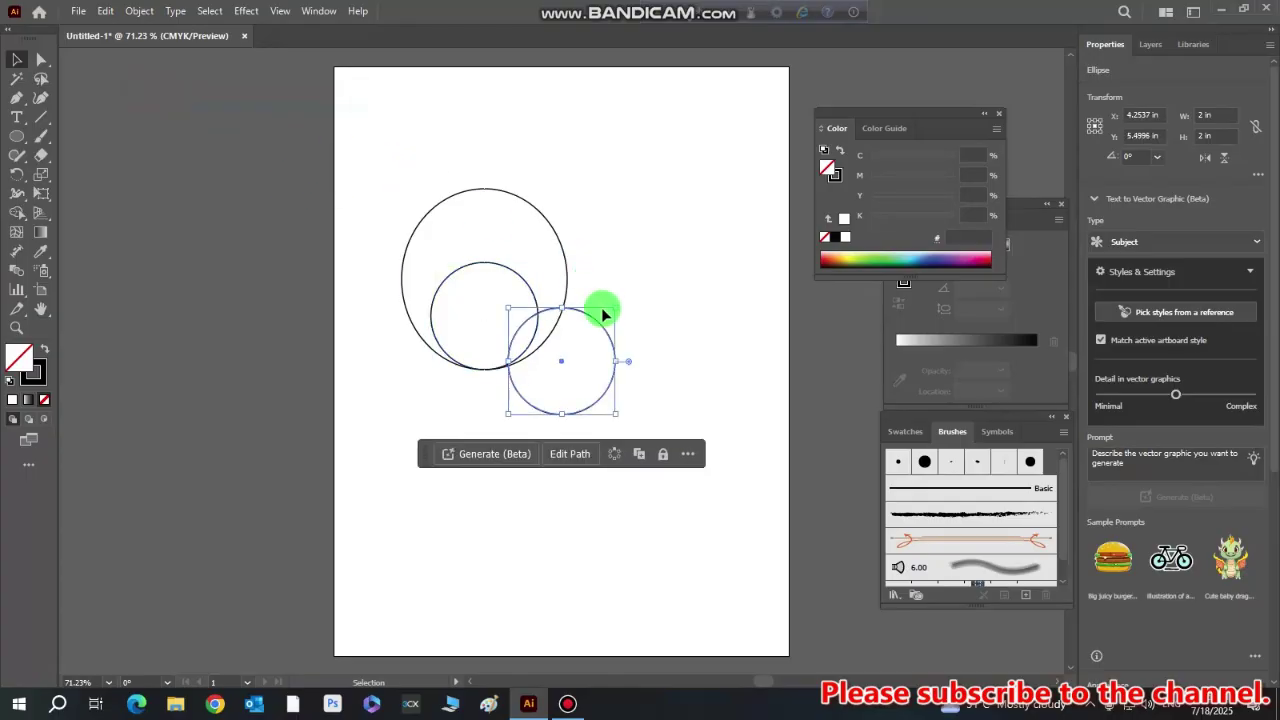
drag(587, 328, 421, 285)
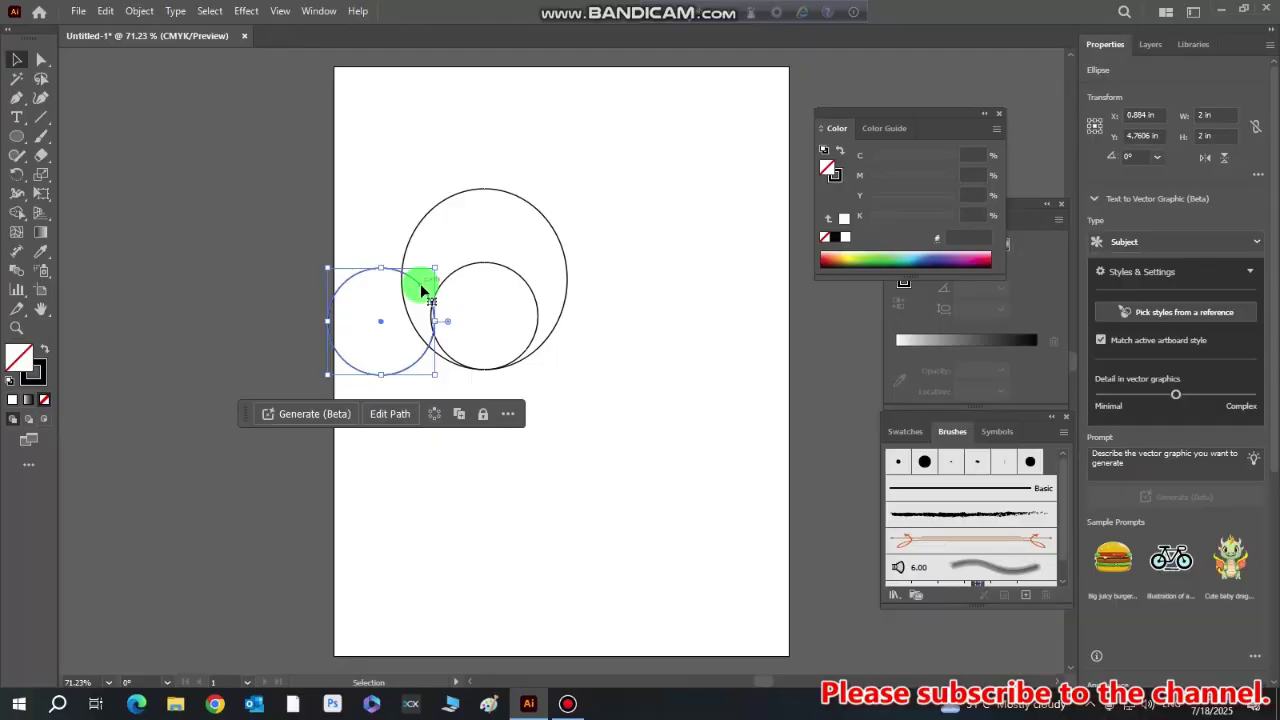
key(Left)
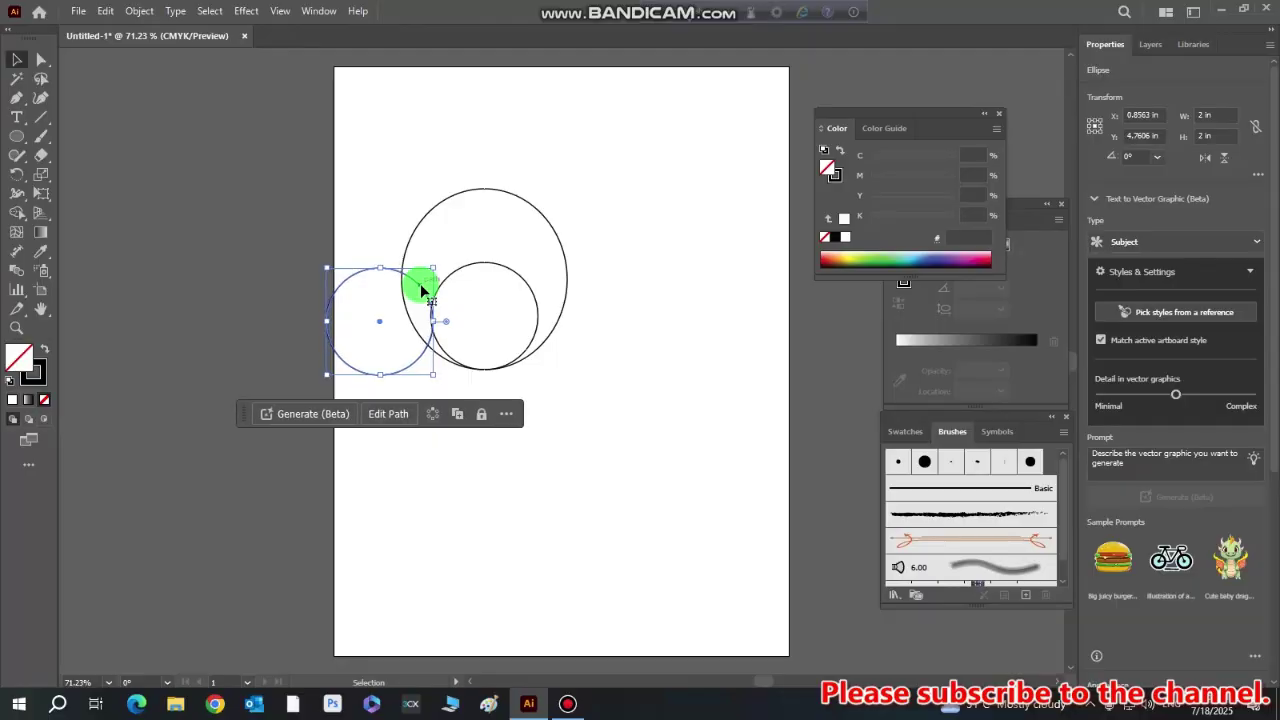
Move the left small circle slightly upward, and select both small circles to compare their heights
click(491, 266)
click(445, 259)
click(429, 297)
click(606, 301)
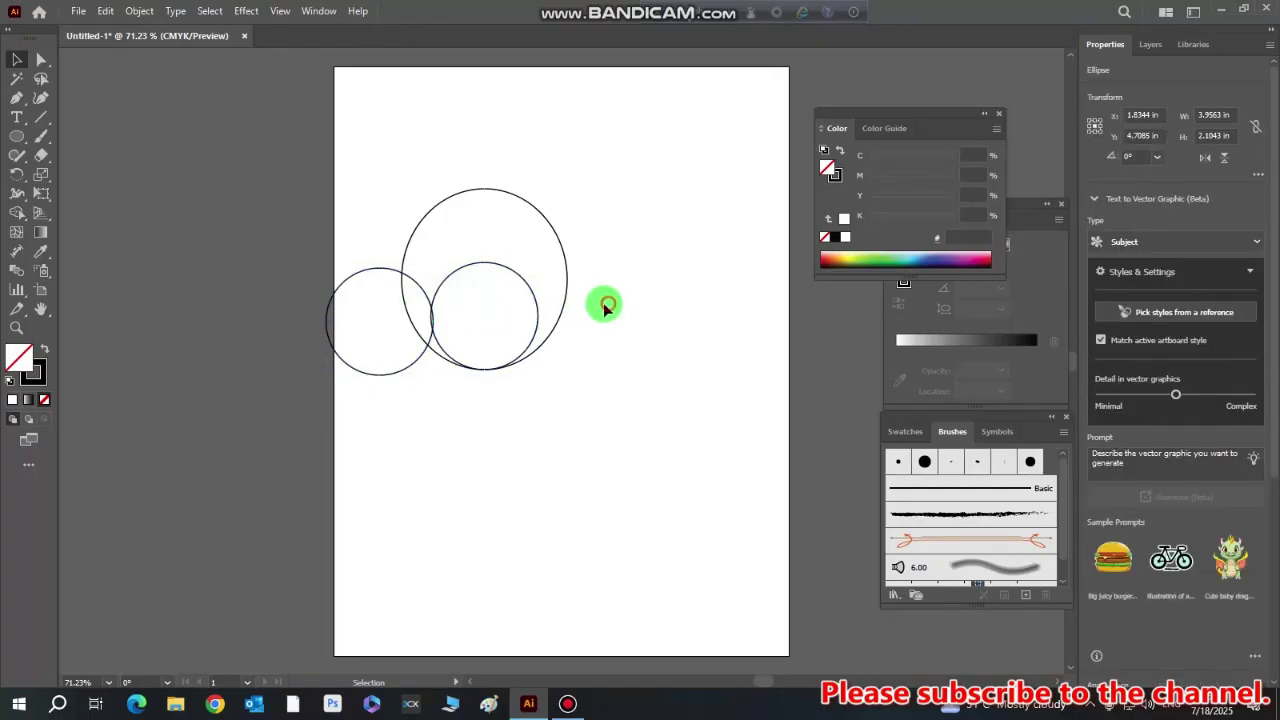
click(370, 273)
drag(370, 273, 371, 263)
click(456, 264)
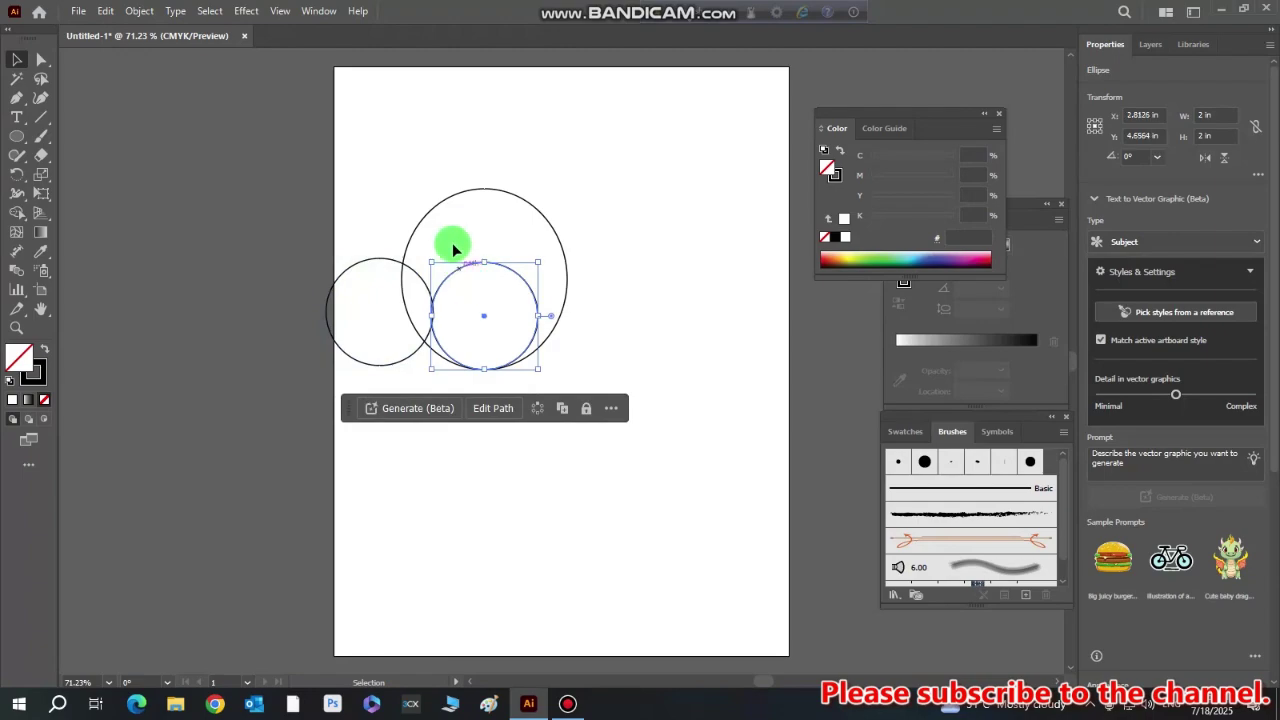
shift+click(414, 298)
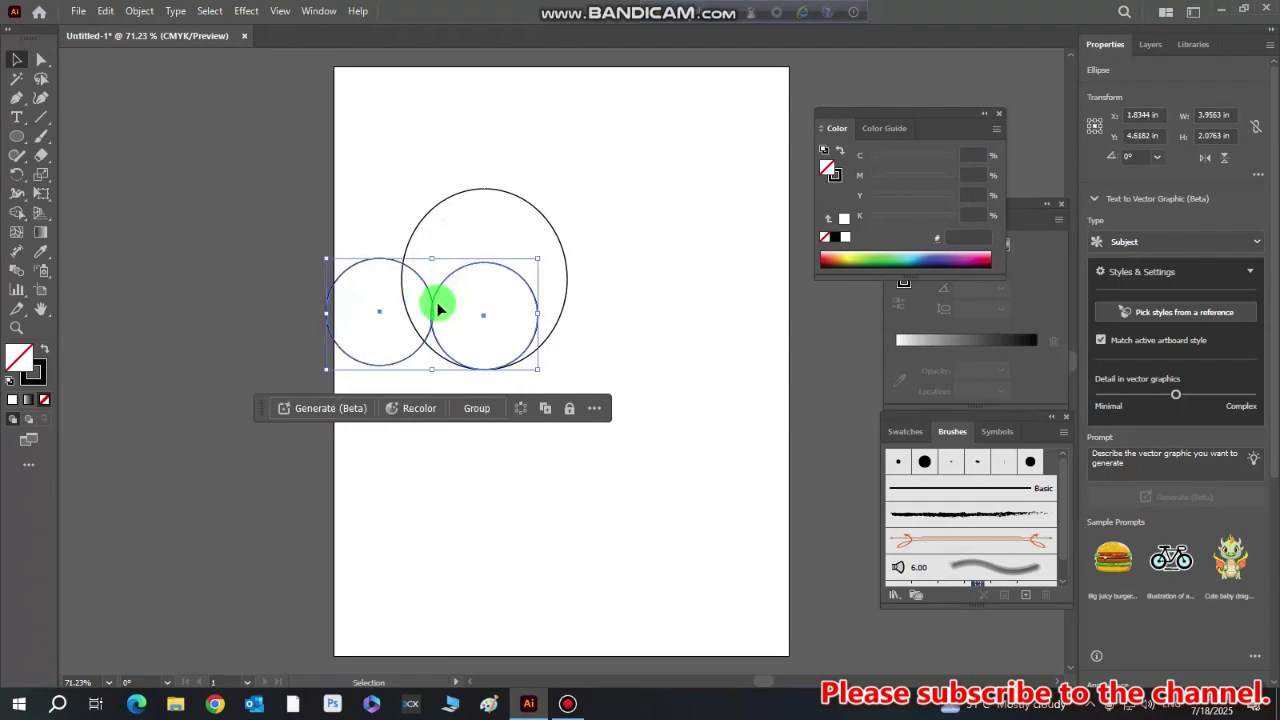
Nudge the left small circle down until it is level with the one inside the ellipse, and select both circles
click(694, 340)
click(393, 366)
key(Down)
key(Down)
key(Down)
key(Down)
key(Down)
key(Down)
key(Down)
key(Down)
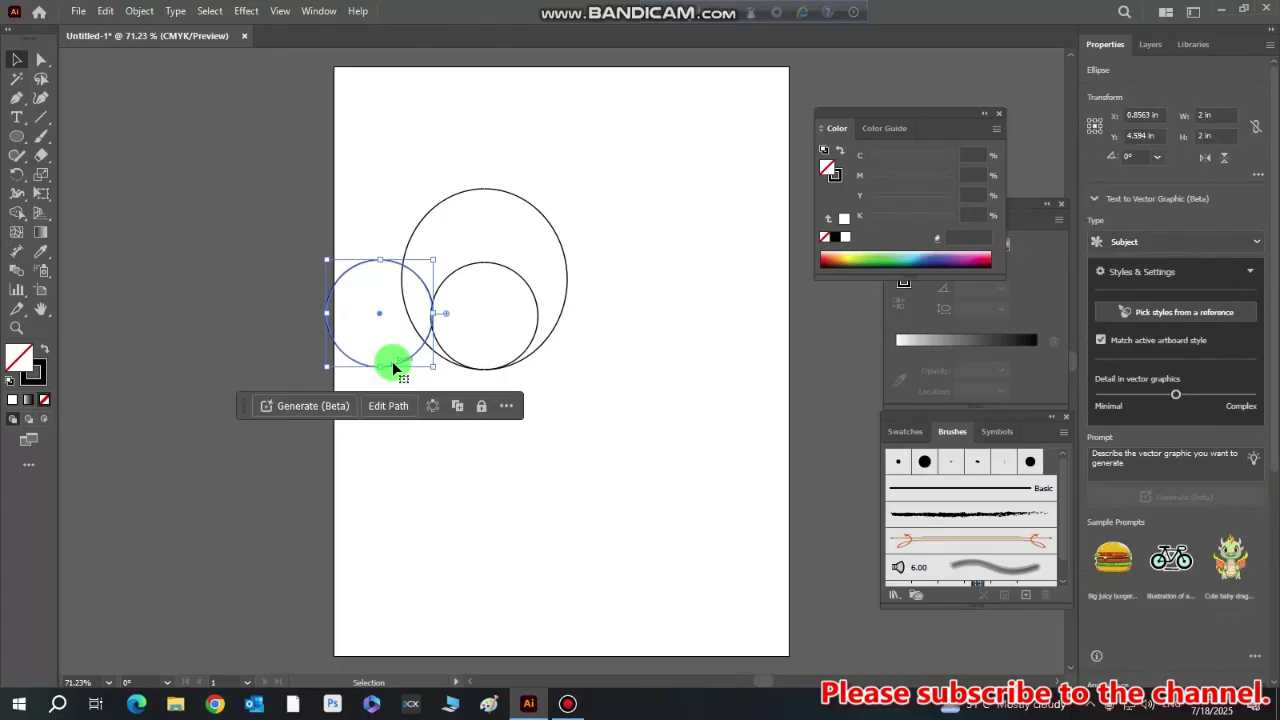
shift+click(433, 323)
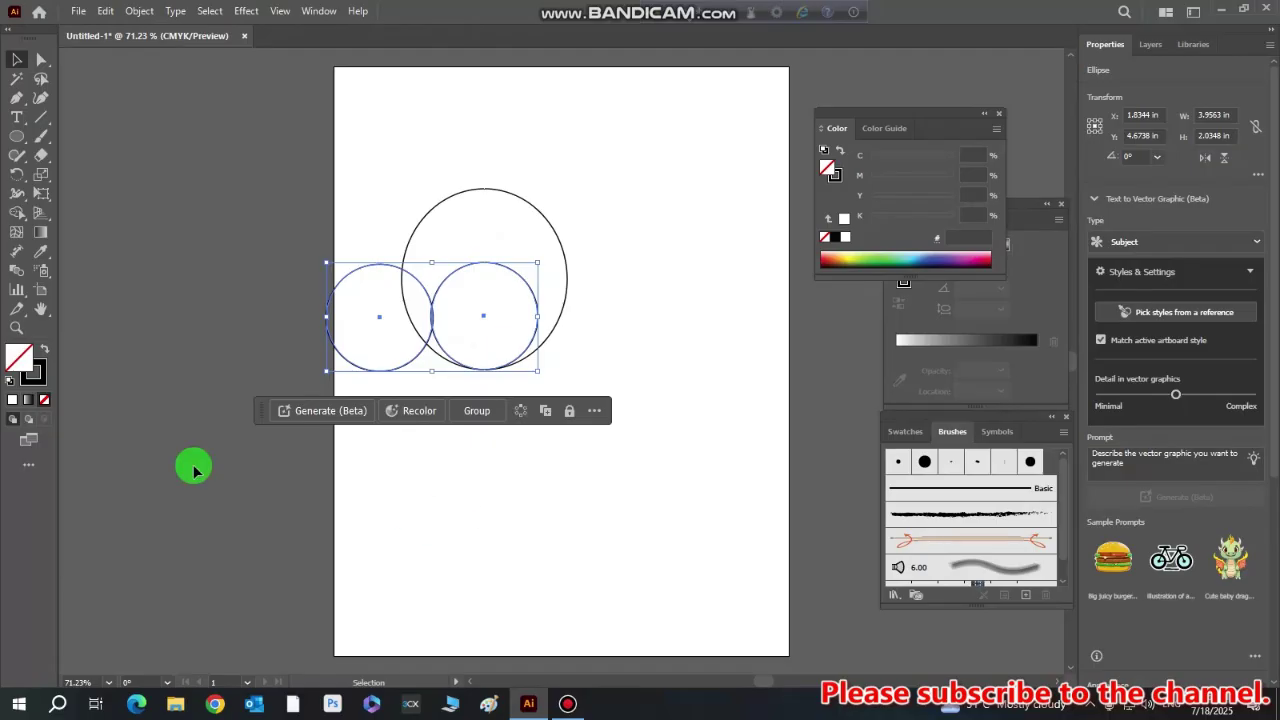
Extend the artboard's left edge outward so that the artboard is 11.25 in wide, and deselect the circles
click(41, 289)
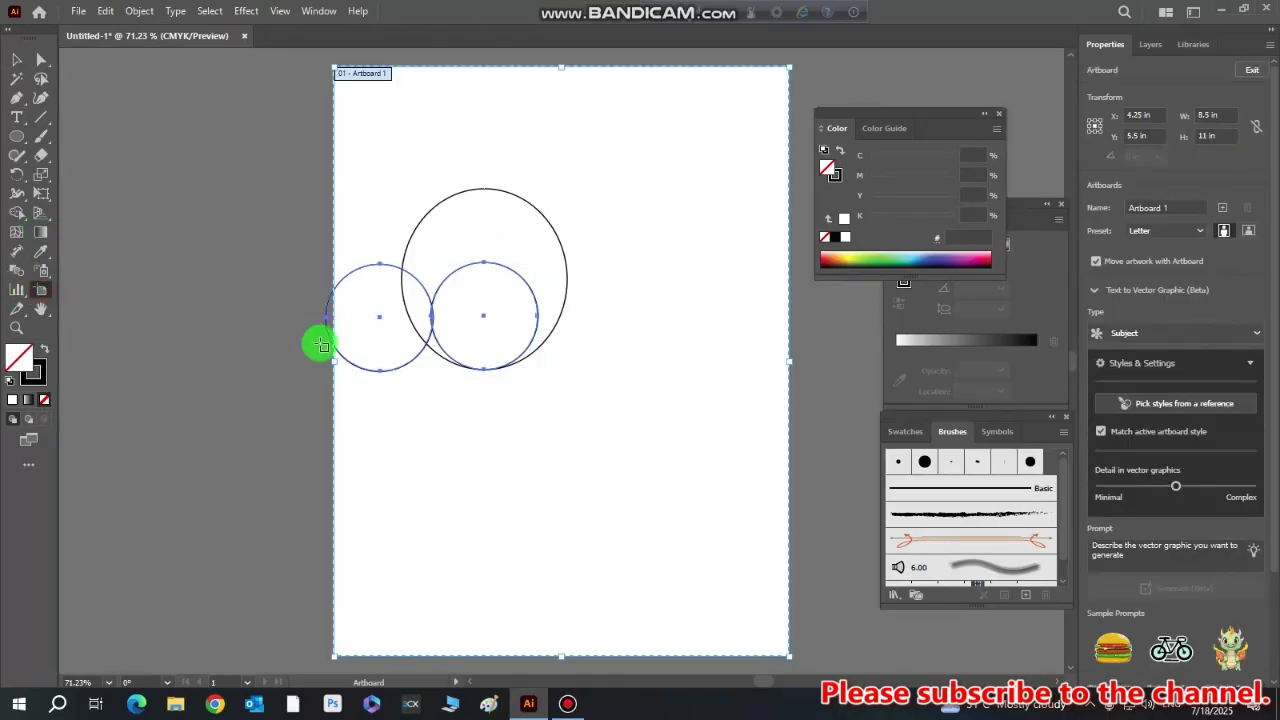
drag(333, 361, 187, 362)
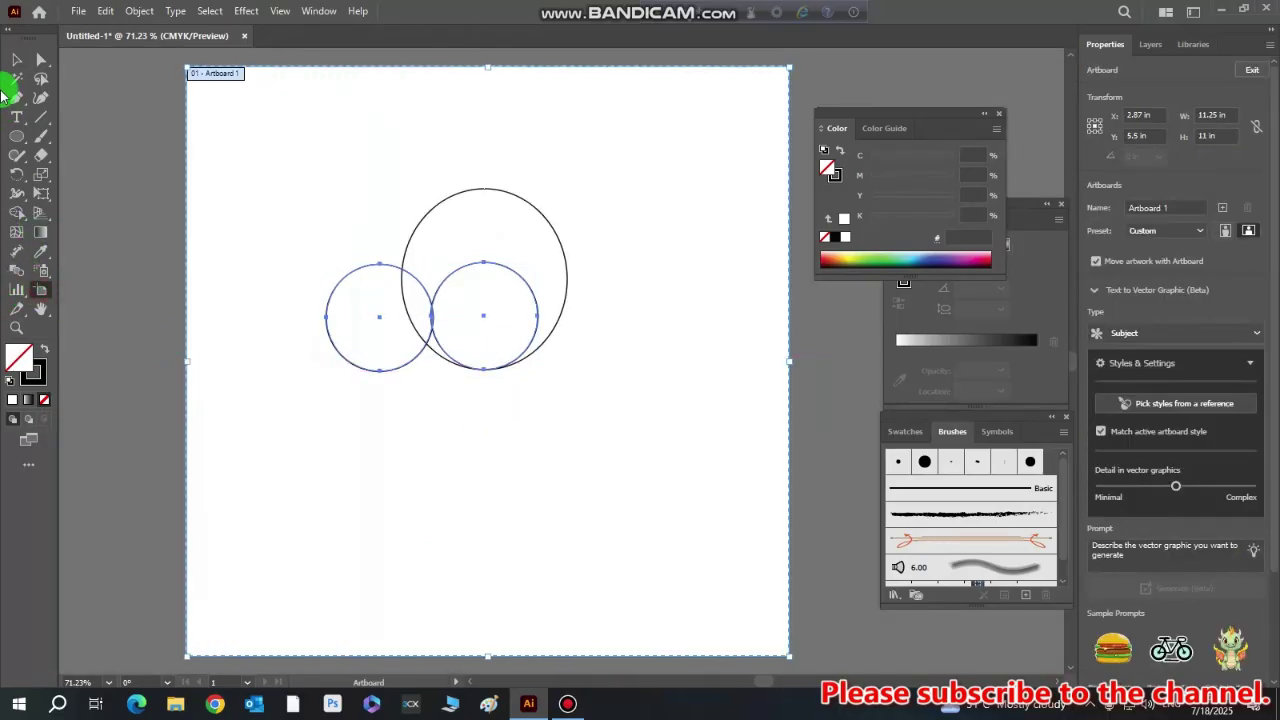
click(16, 59)
click(330, 184)
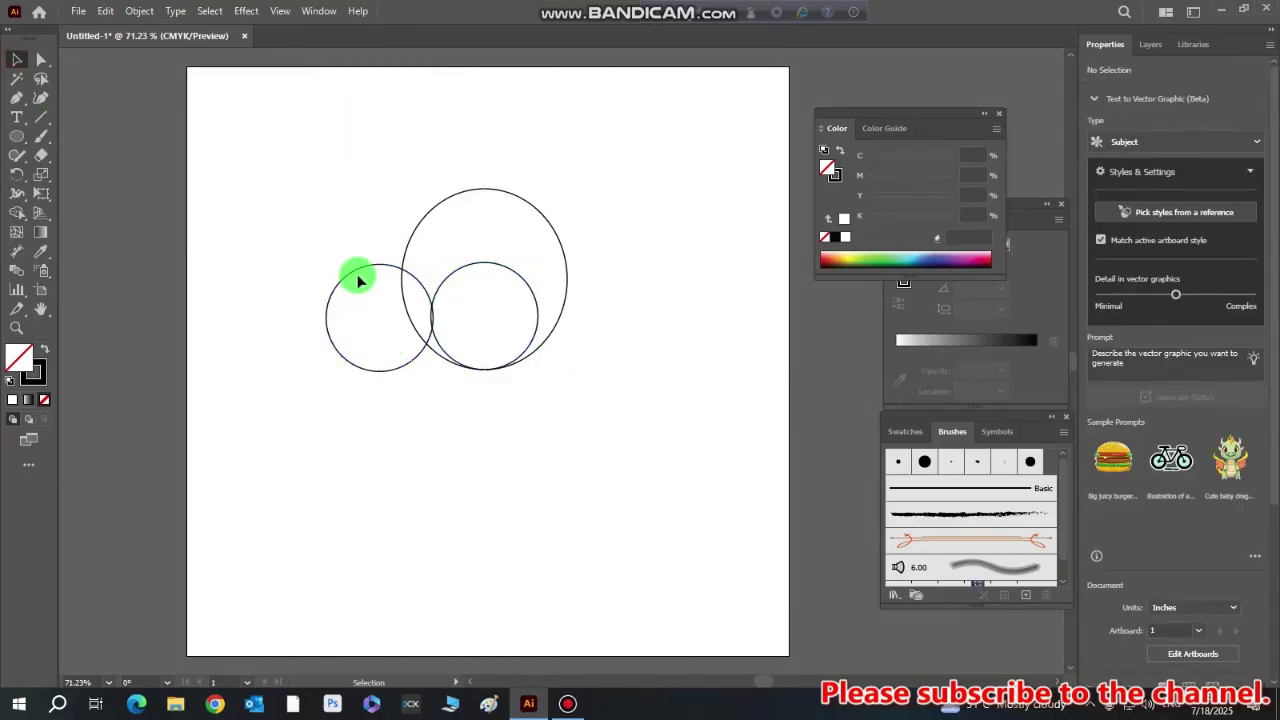
Duplicate the left 2 in circle and place the copy slightly down and to the left, overlapping the original
click(356, 266)
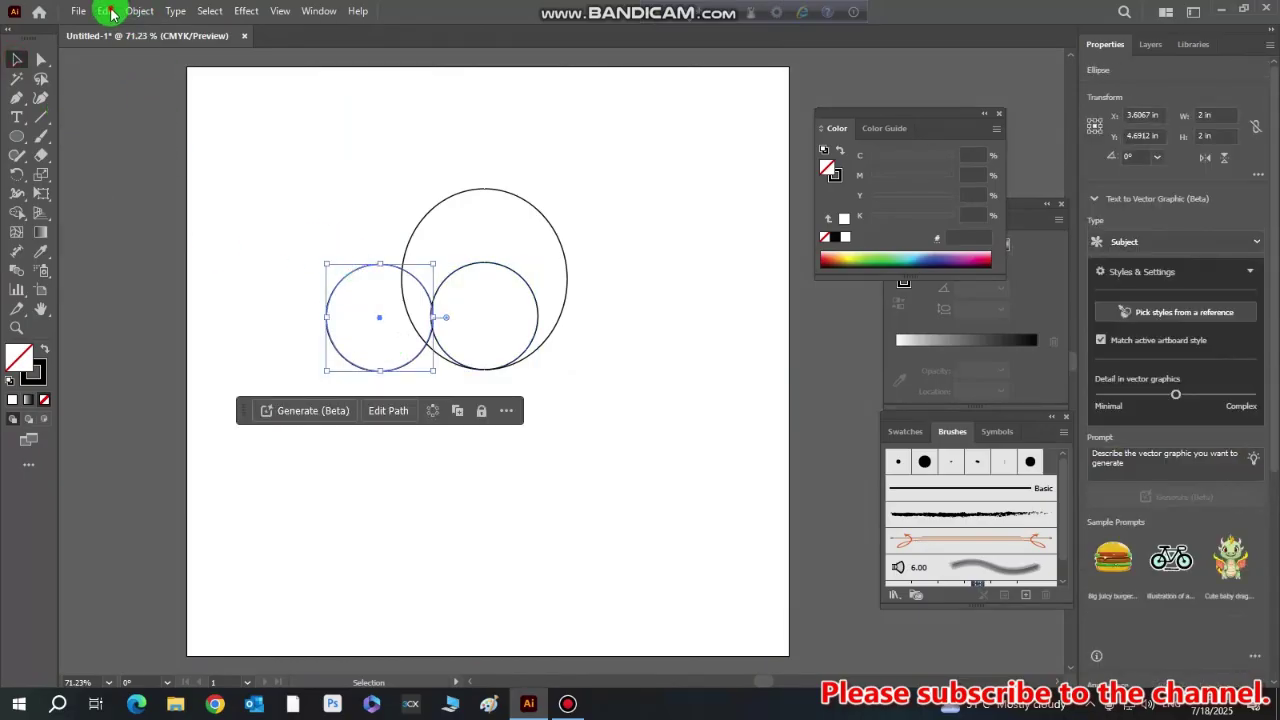
click(105, 10)
click(131, 87)
click(516, 466)
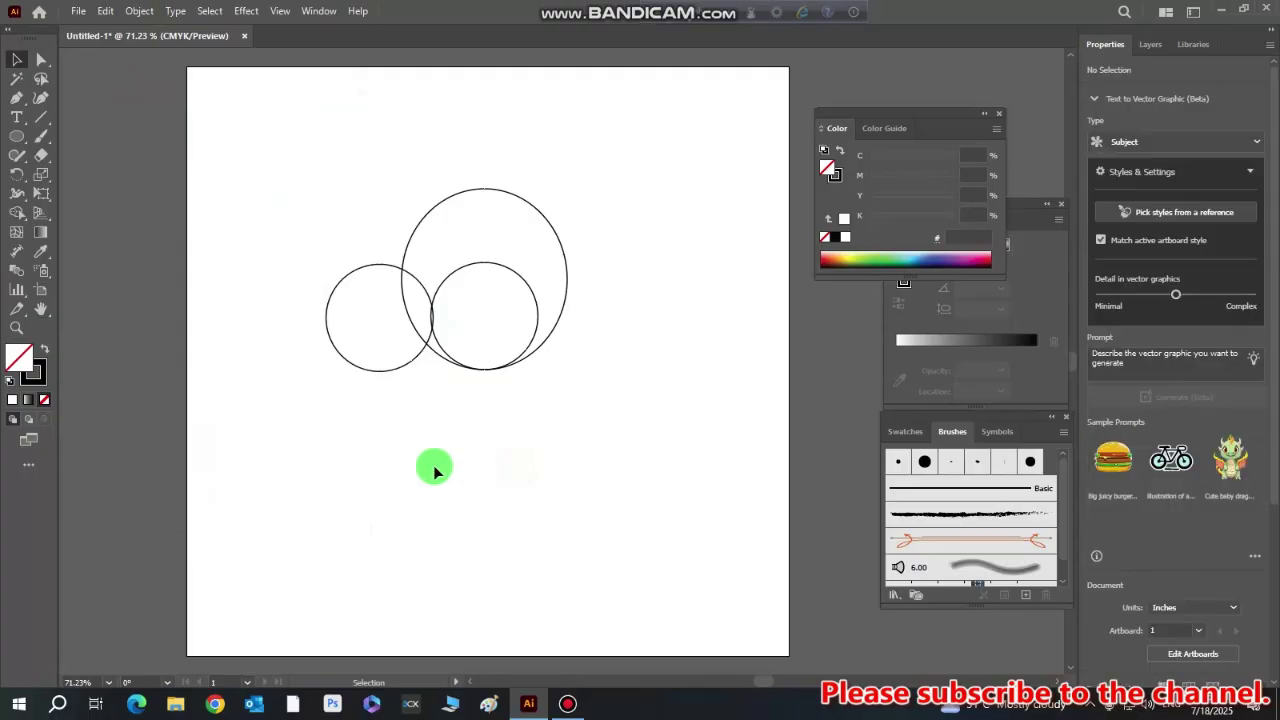
key(ctrl+v)
drag(598, 320, 402, 297)
click(617, 394)
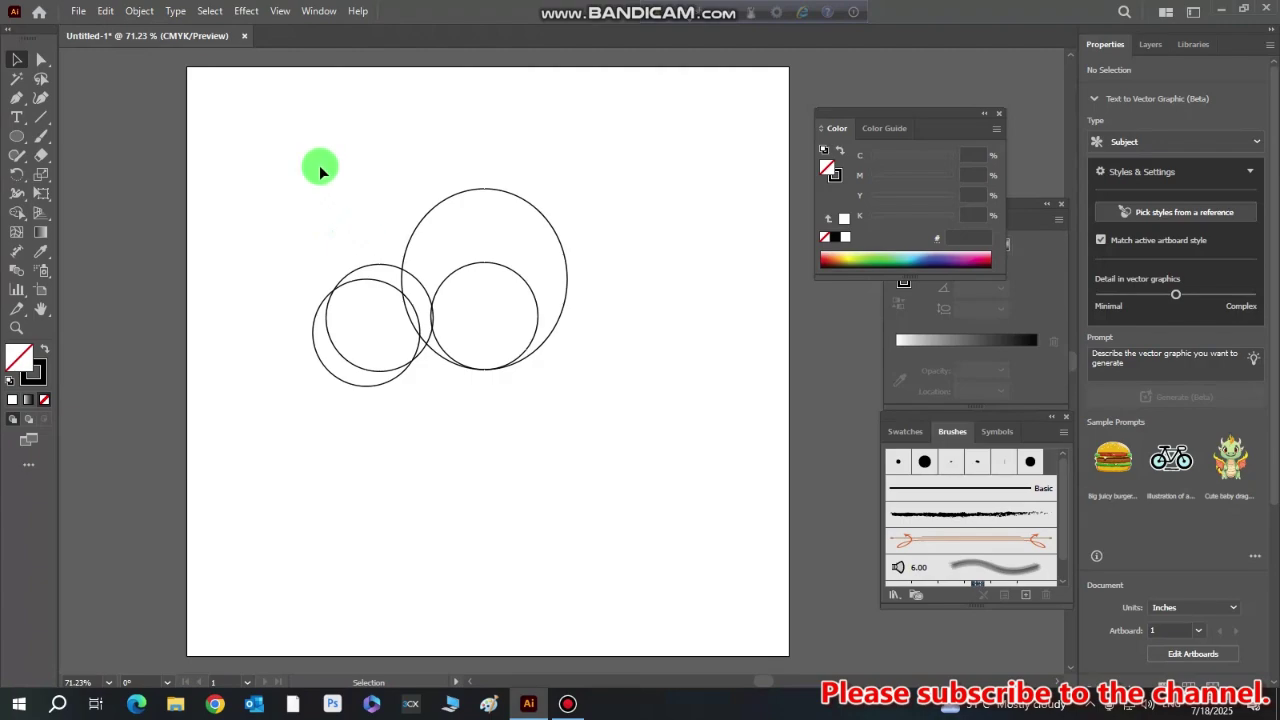
Select all four circles and merge the adjoining slivers between them into one S-shaped curve with the Shape Builder tool
drag(286, 134, 575, 413)
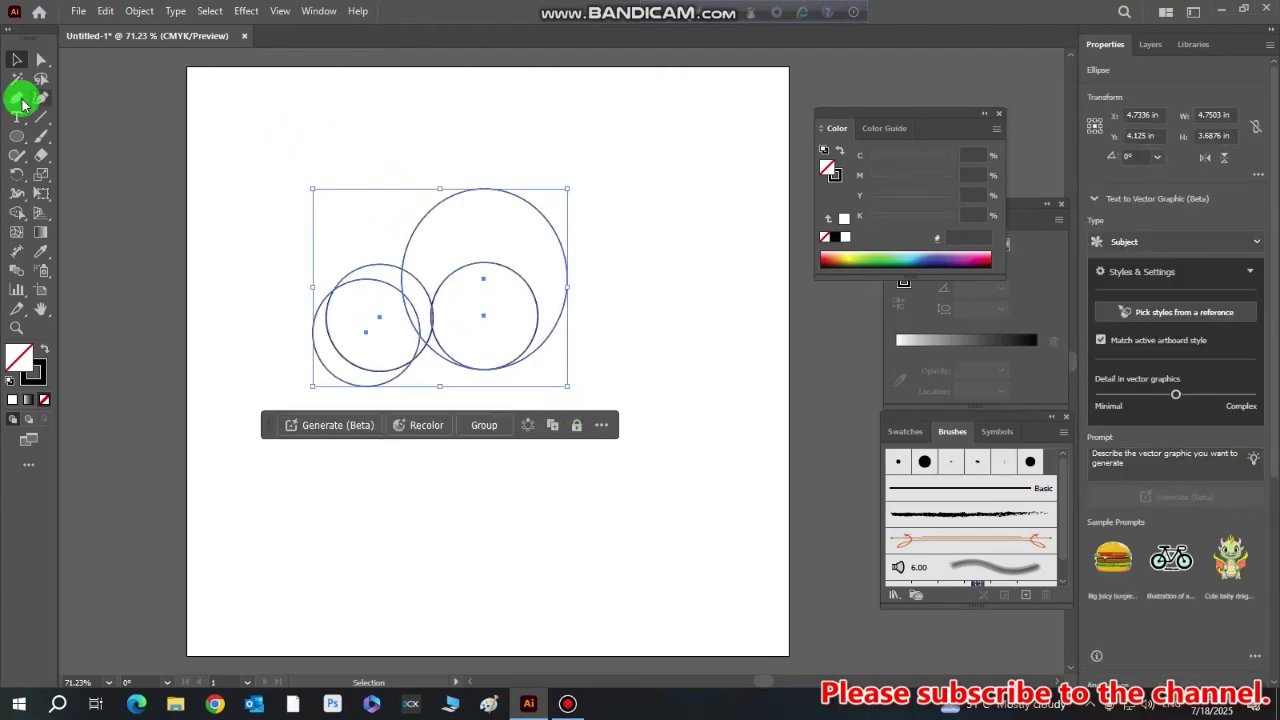
click(18, 214)
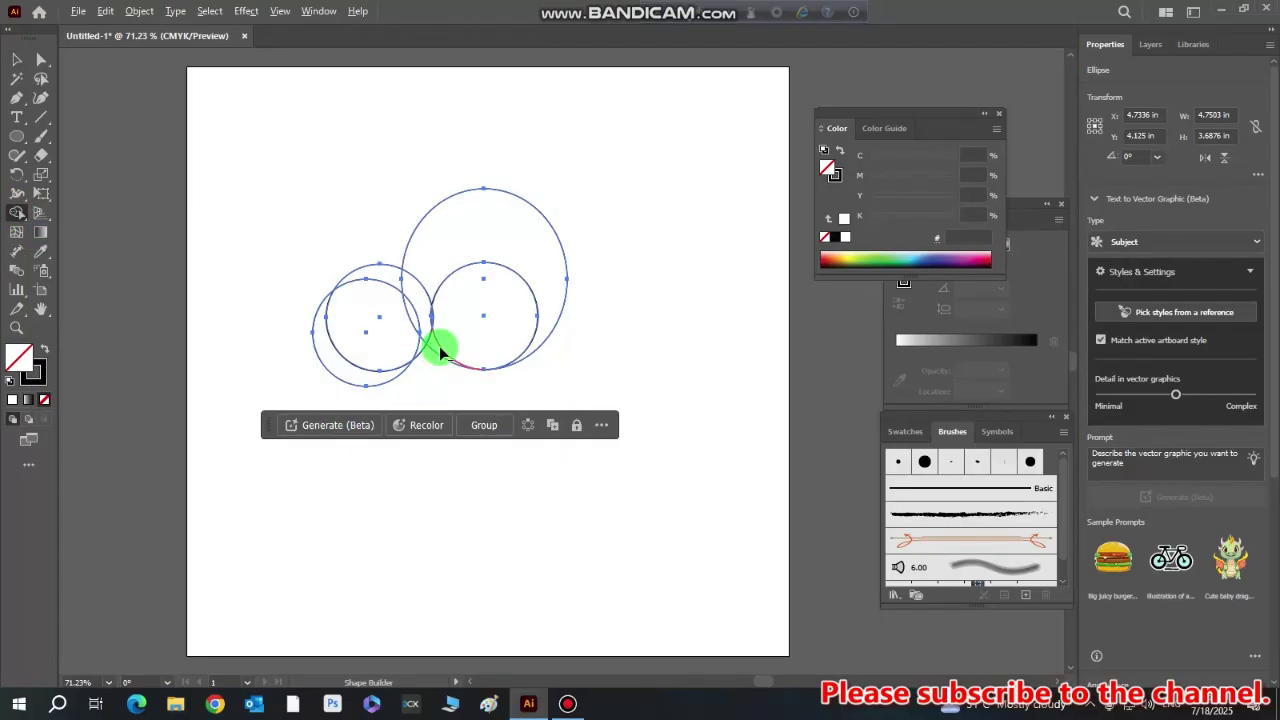
mouse_move(435, 347)
mouse_down()
mouse_move(408, 286)
mouse_move(390, 280)
mouse_up()
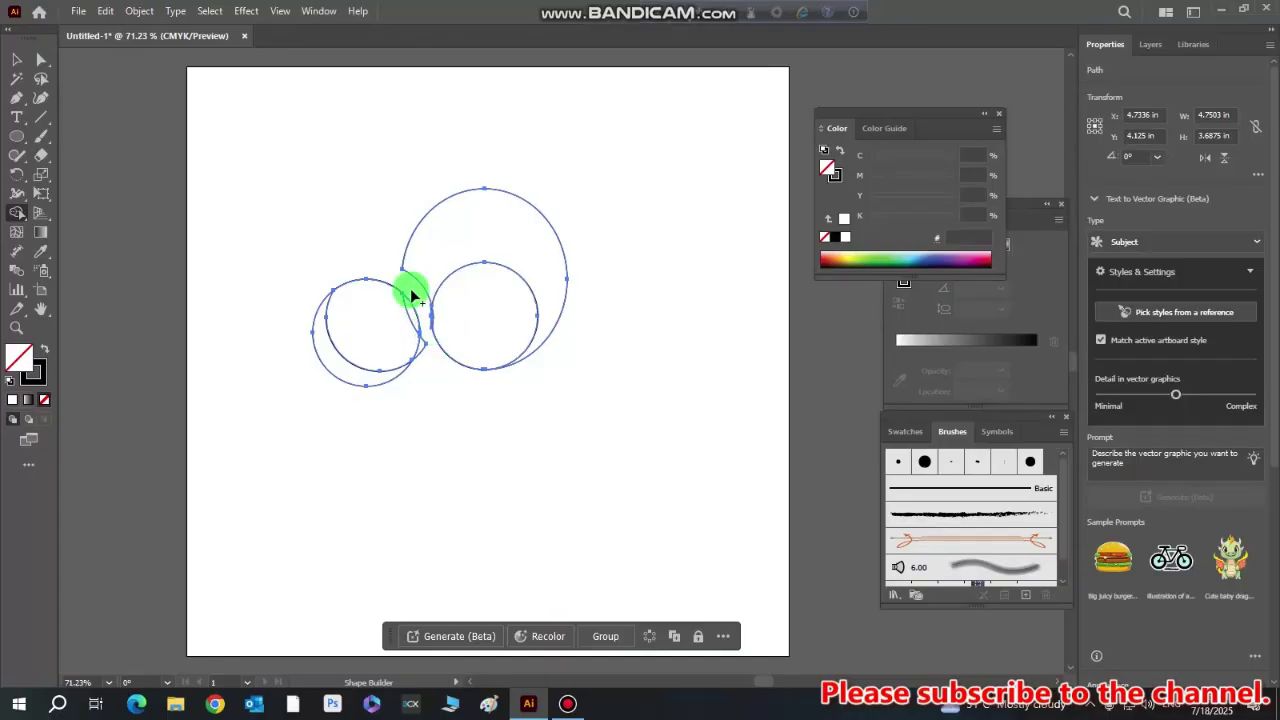
key(ctrl+z)
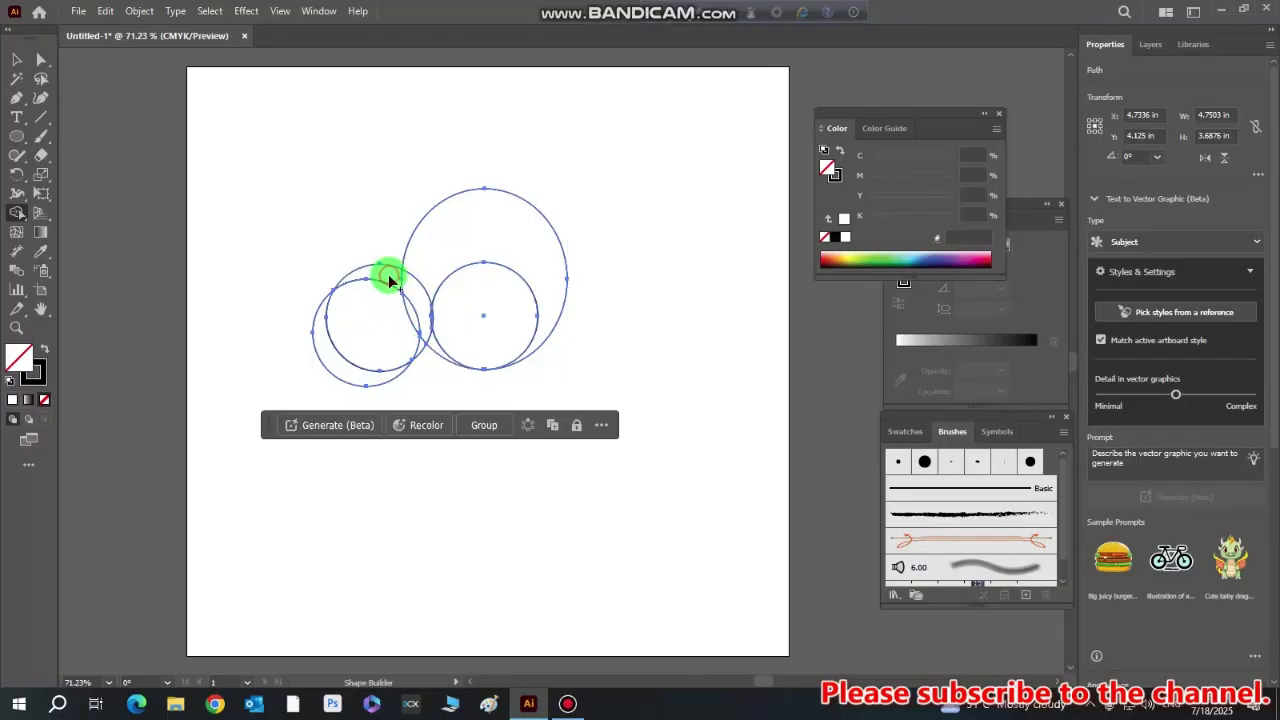
drag(404, 287, 431, 338)
click(423, 286)
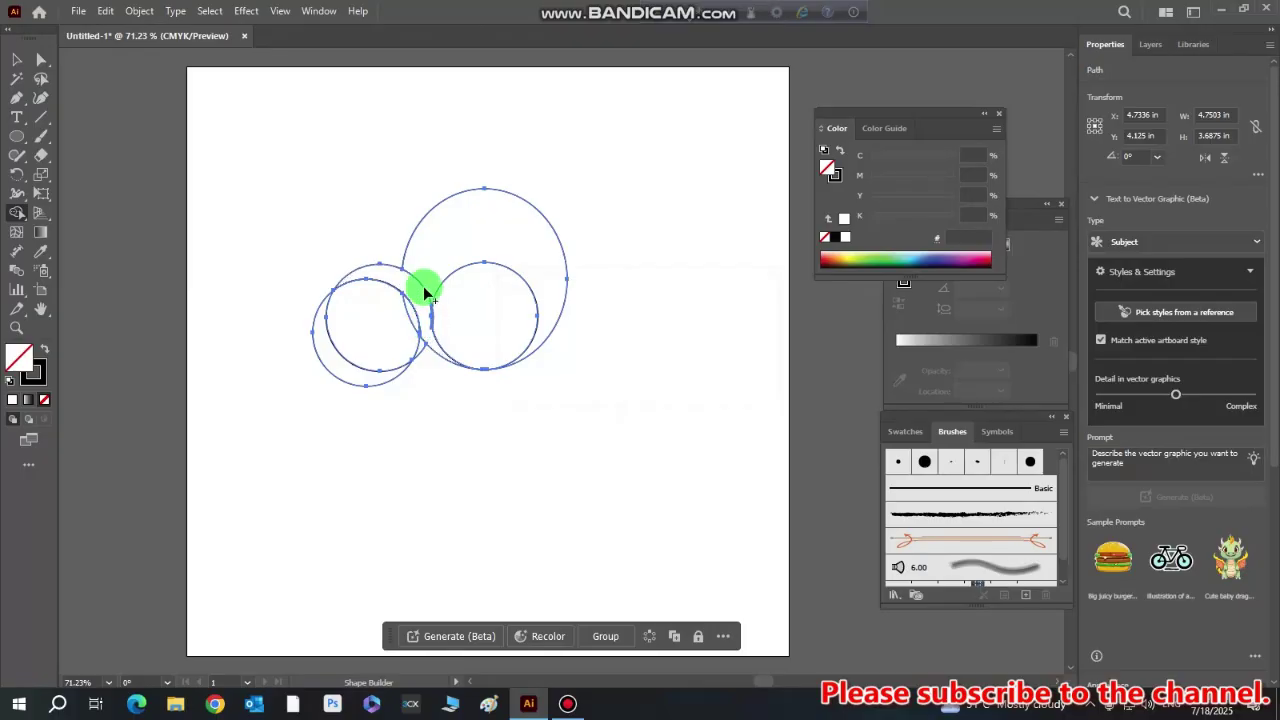
click(415, 289)
Fill the merged S-shaped curve with green, hex 128722
double_click(23, 354)
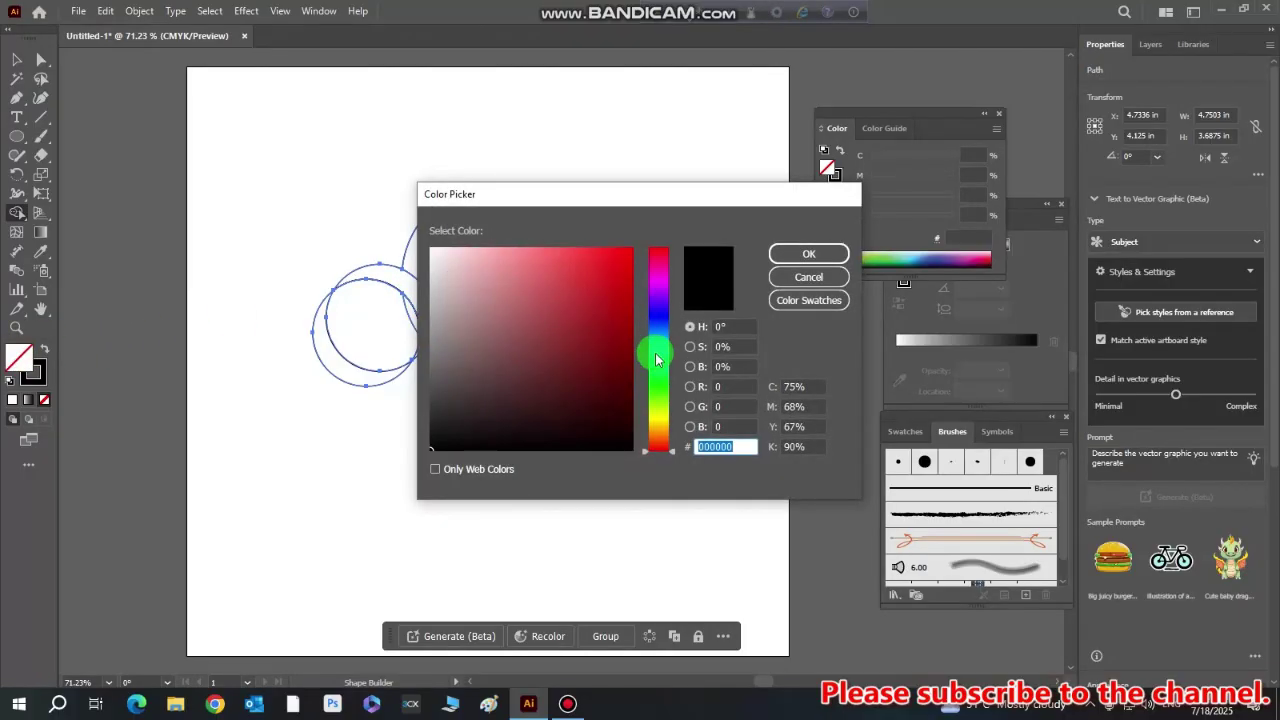
drag(655, 360, 657, 378)
click(606, 342)
click(773, 256)
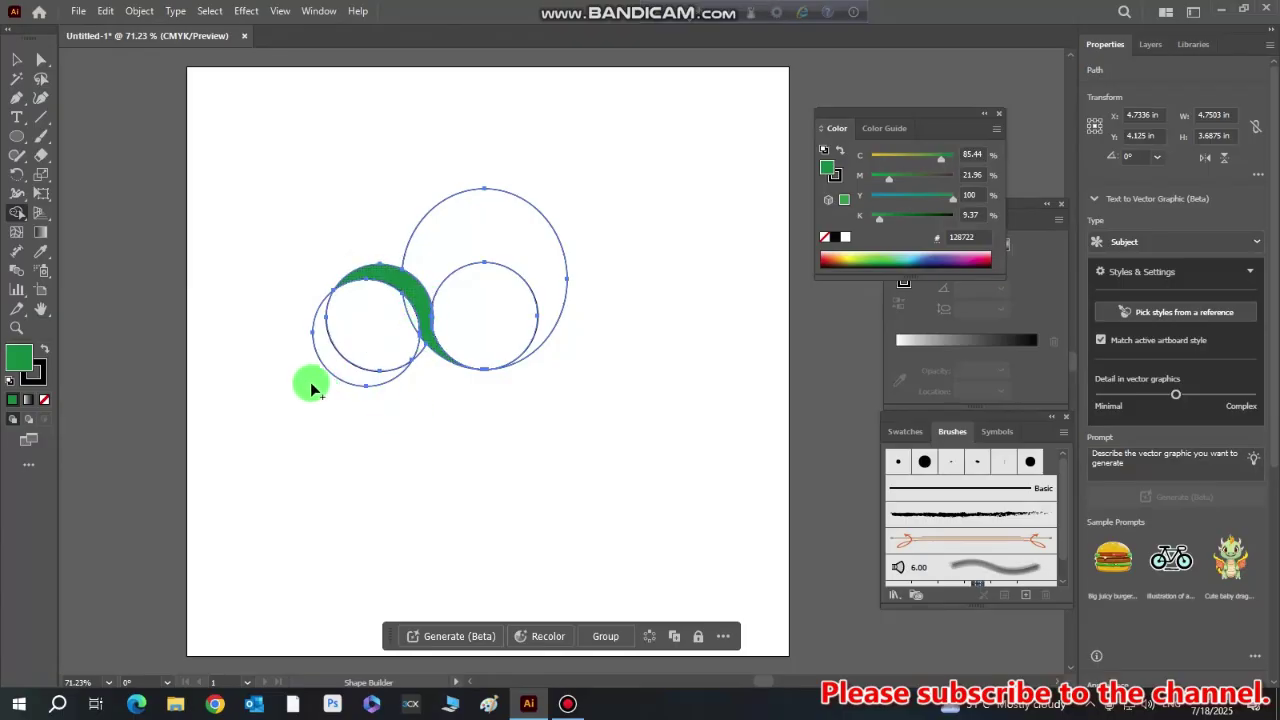
mouse_move(301, 192)
mouse_down()
mouse_move(571, 302)
mouse_move(618, 412)
mouse_up()
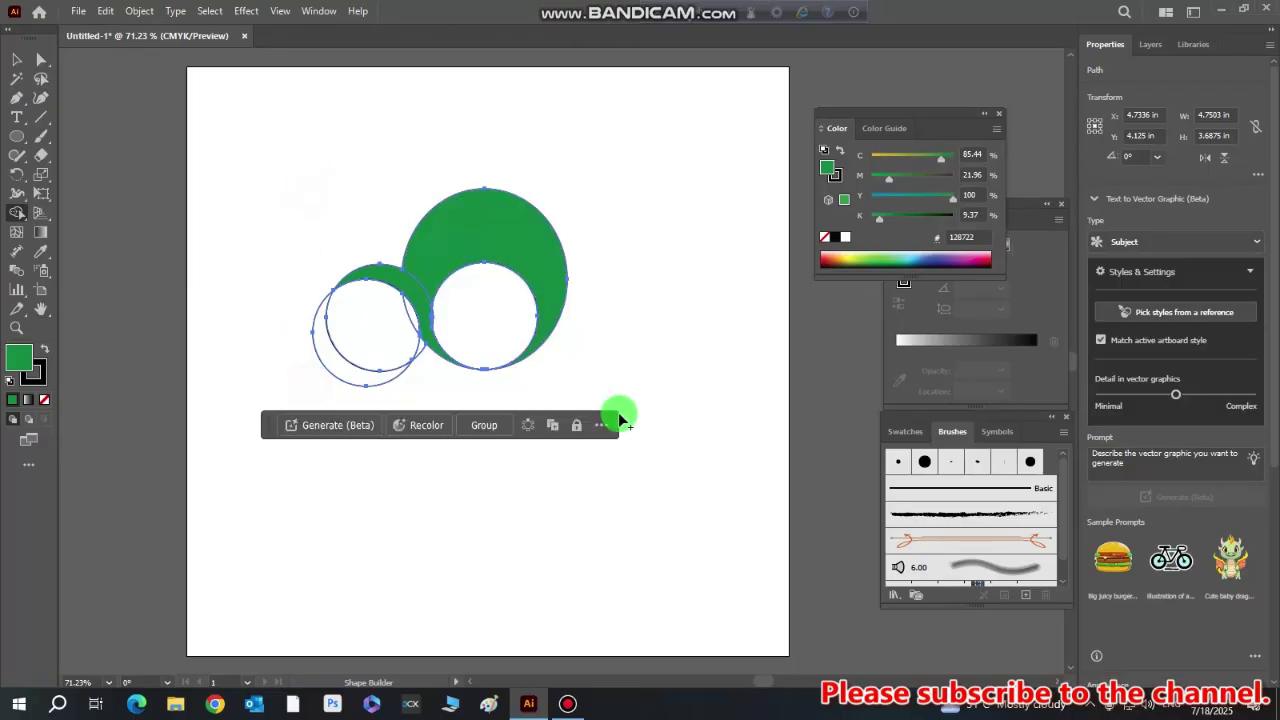
key(ctrl+z)
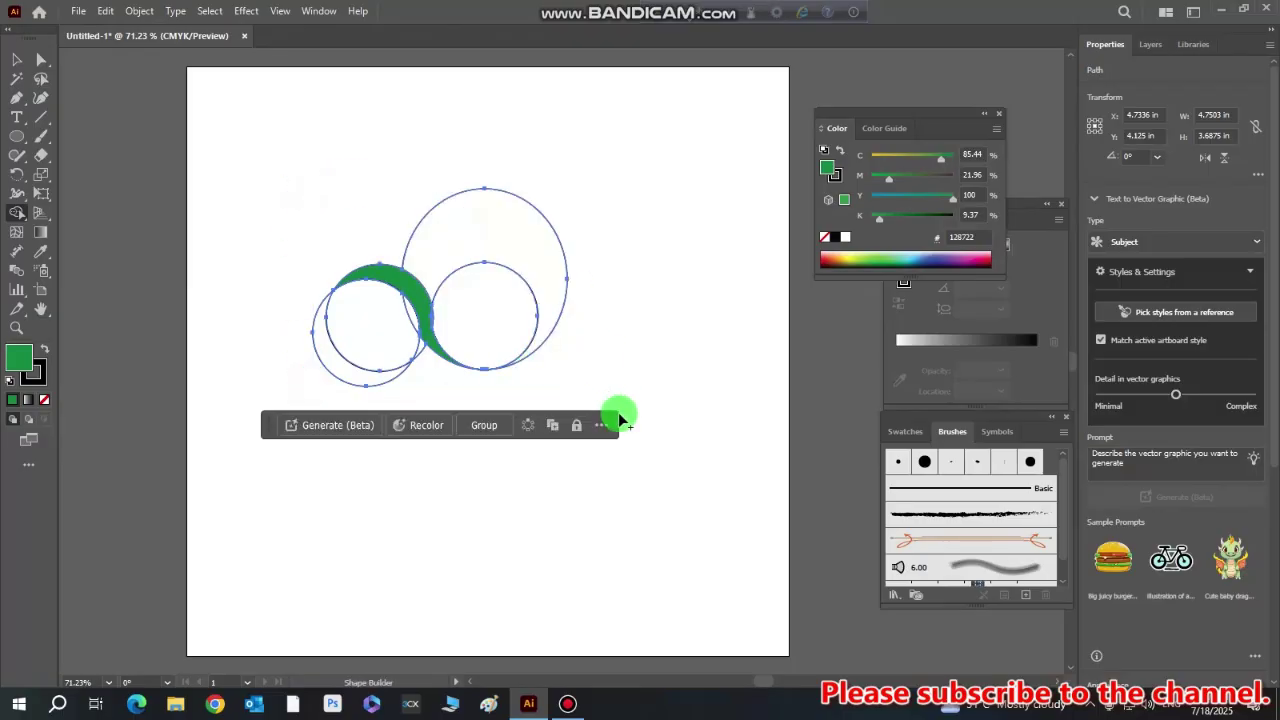
Delete the leftover circle outlines and fragments around the green curve, keeping only the filled S shape
click(17, 59)
click(212, 150)
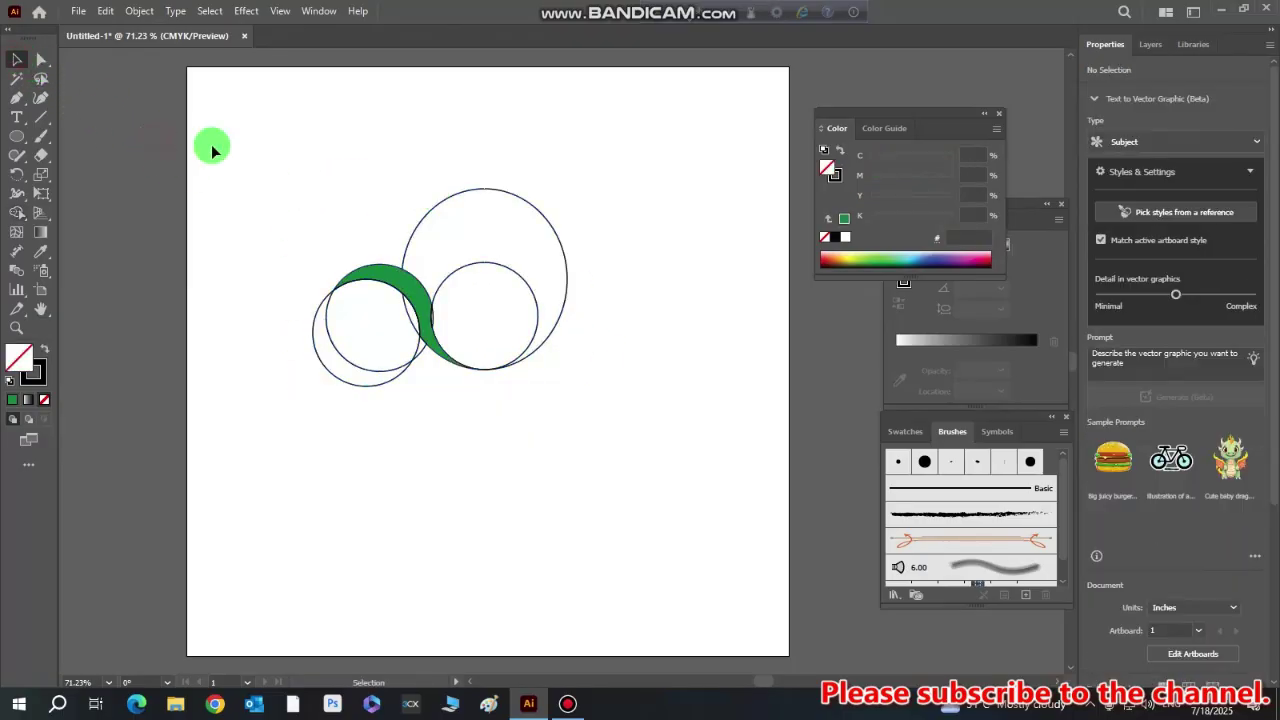
click(437, 202)
key(Delete)
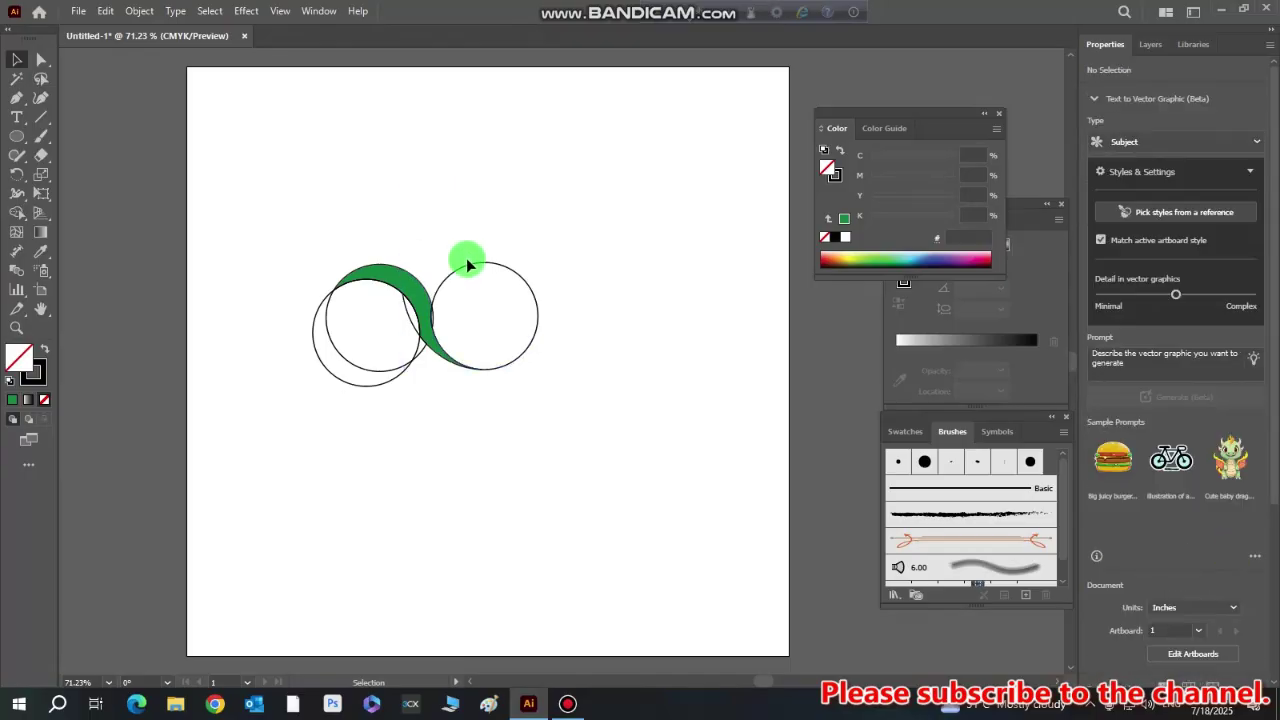
click(468, 262)
key(Delete)
click(408, 324)
click(407, 348)
click(410, 370)
key(Delete)
click(411, 368)
click(410, 371)
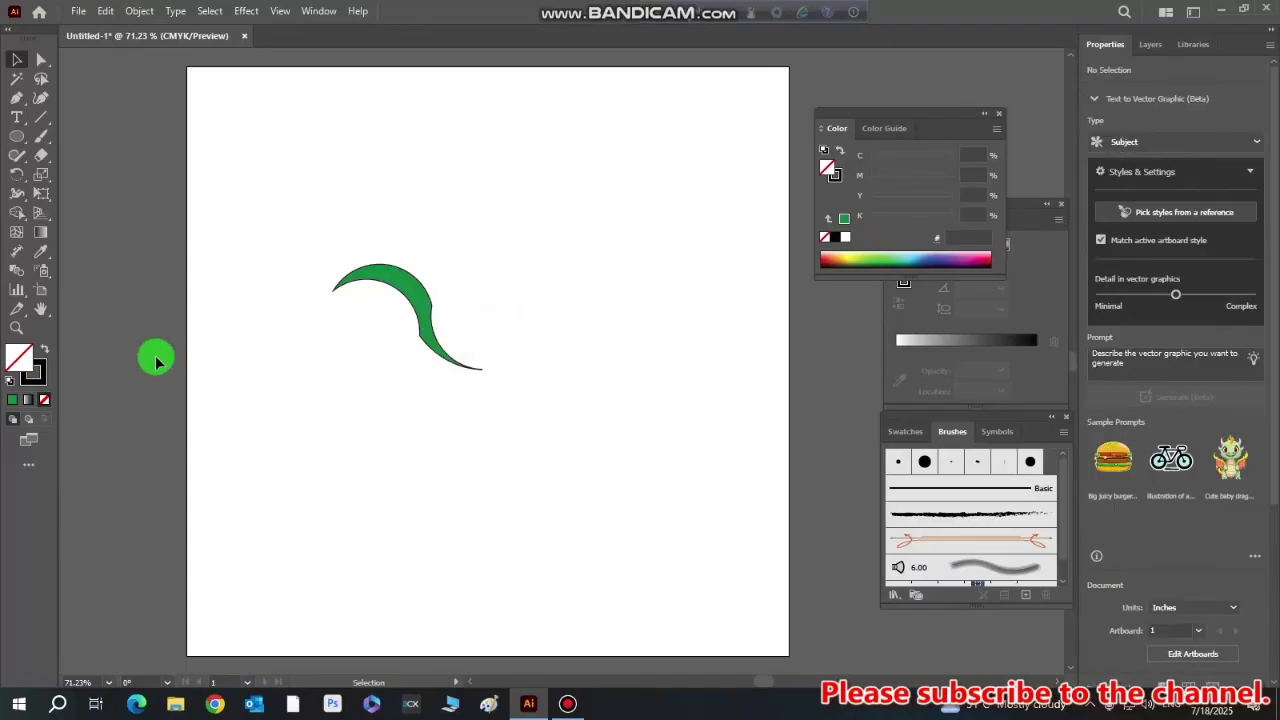
Slightly round the two sharp corners midway along the inner and outer edges of the green curve with Direct Selection
click(15, 328)
click(474, 340)
click(591, 351)
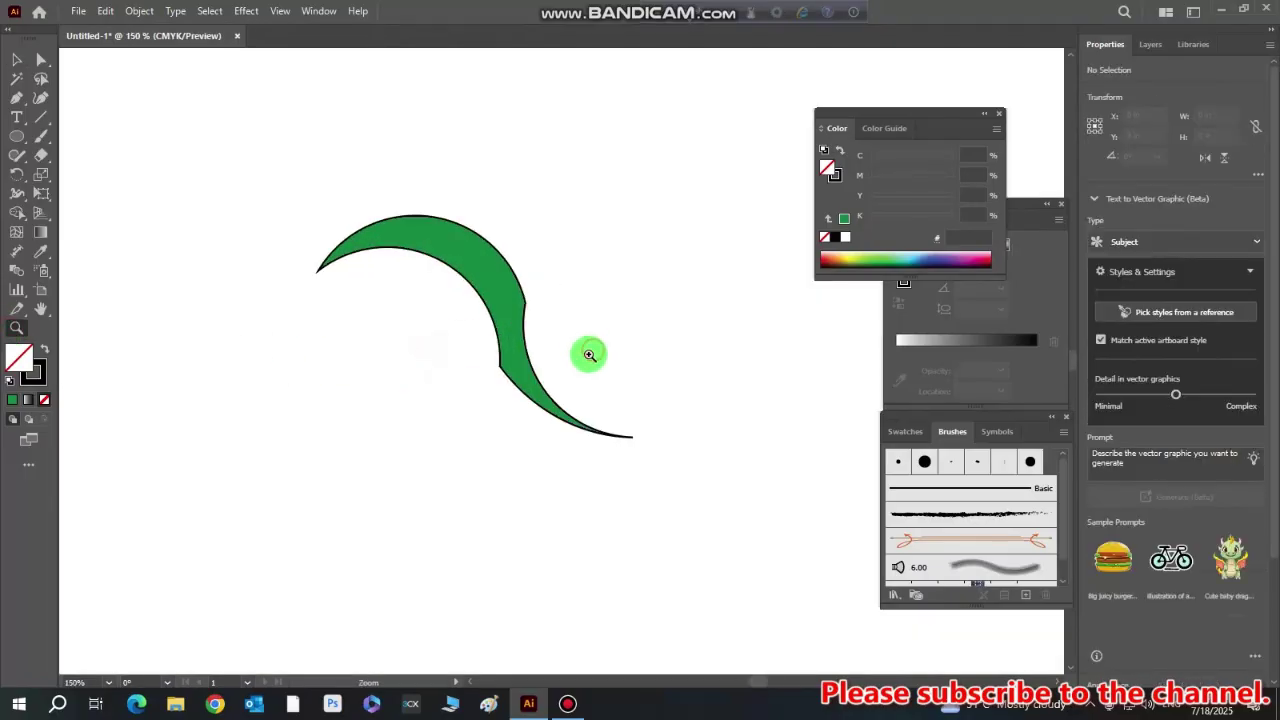
click(569, 377)
scroll(498, 358, up, 2)
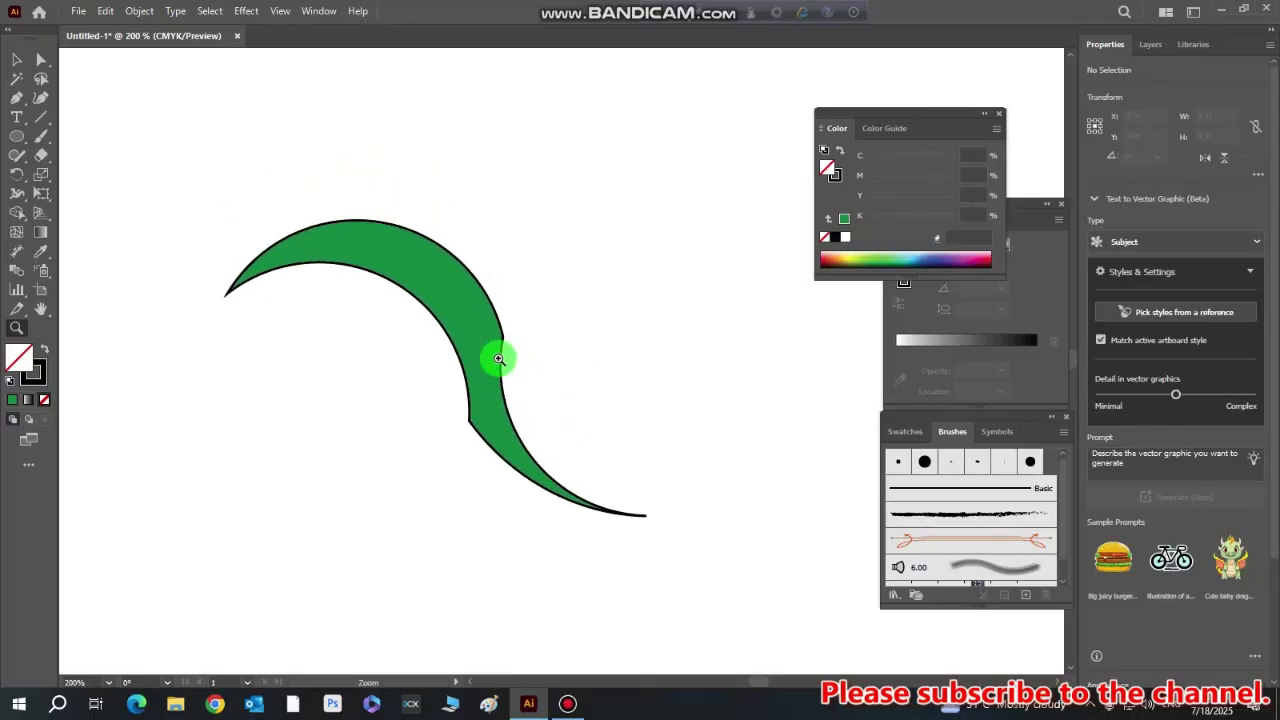
scroll(498, 358, up, 1)
scroll(498, 358, down, 2)
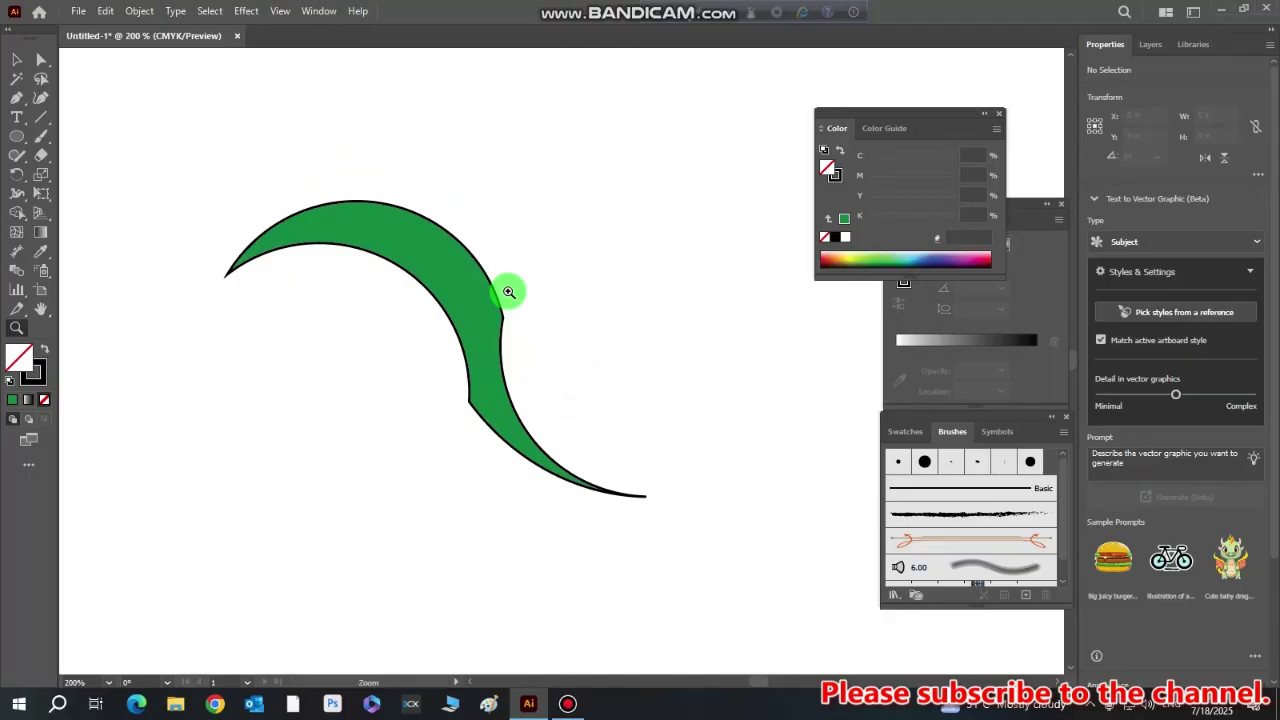
click(490, 409)
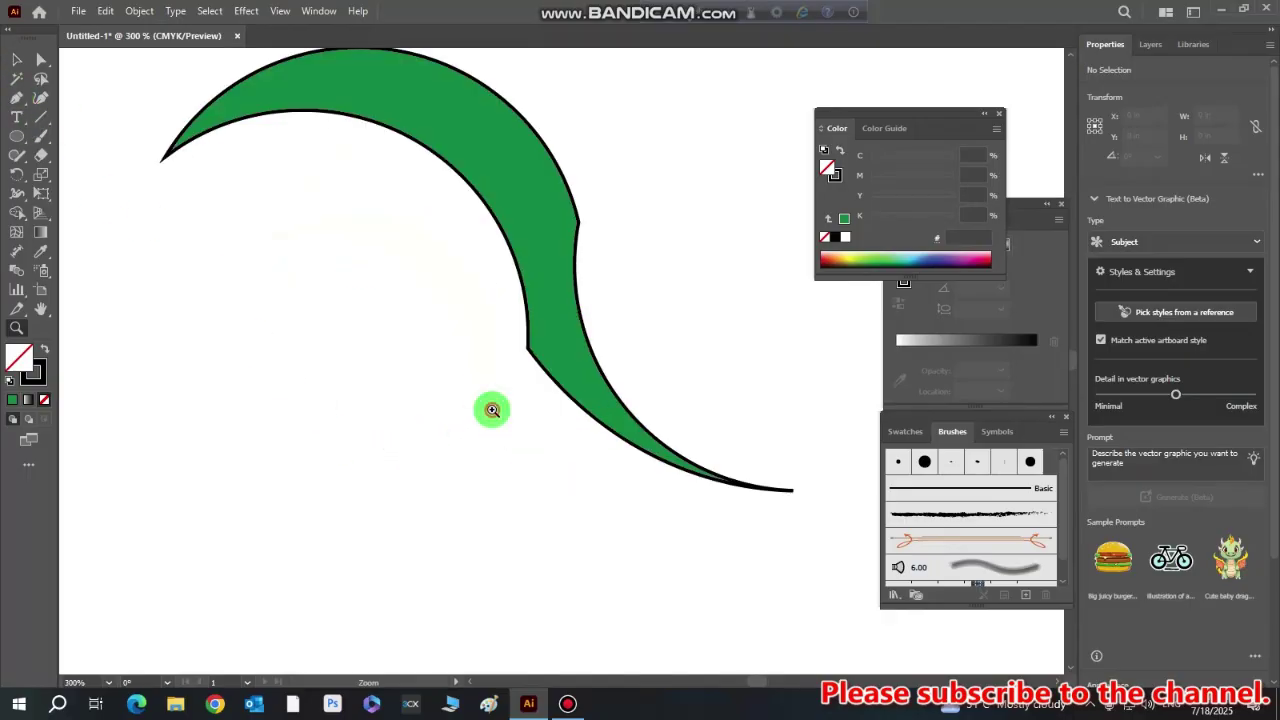
click(541, 364)
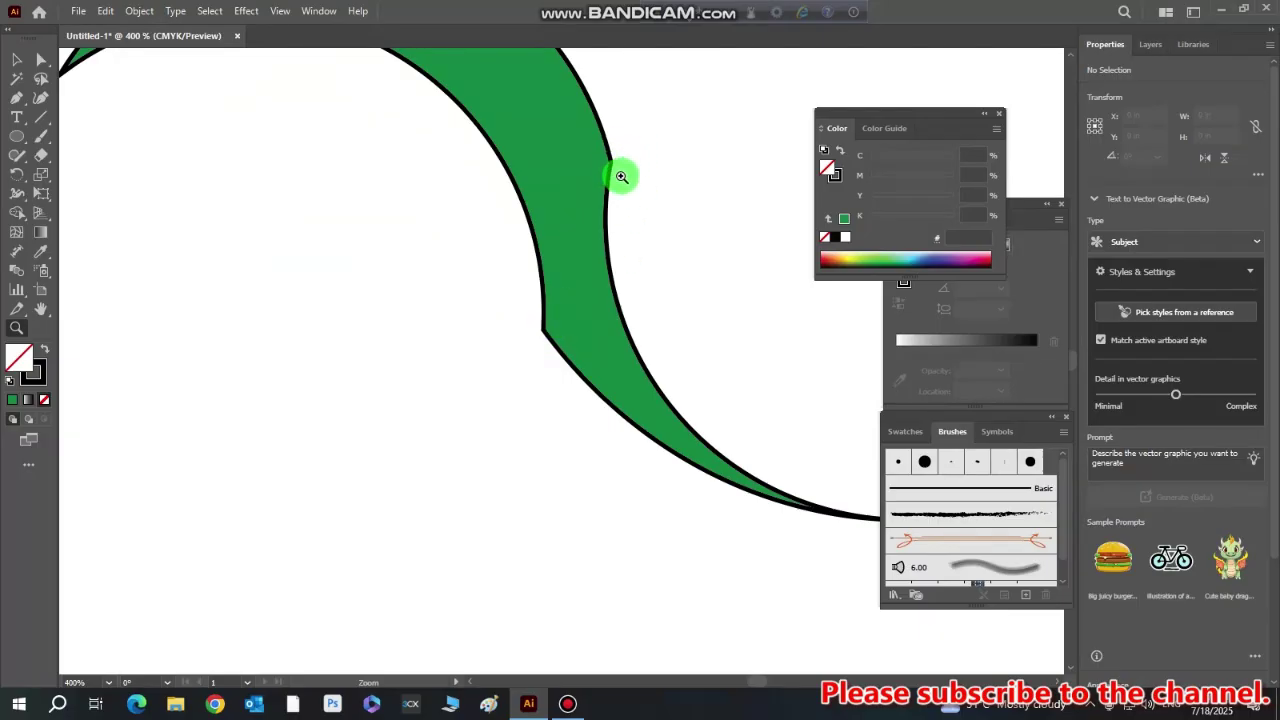
scroll(595, 388, up, 2)
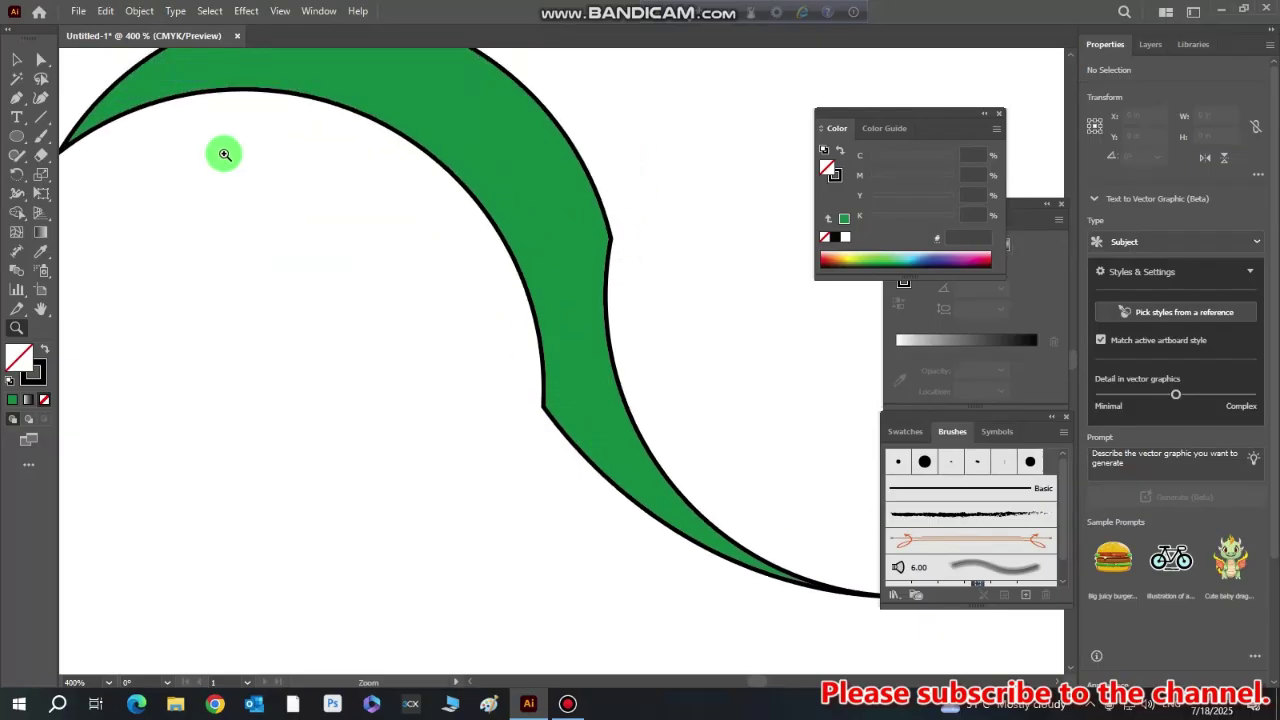
click(40, 62)
drag(510, 372, 558, 433)
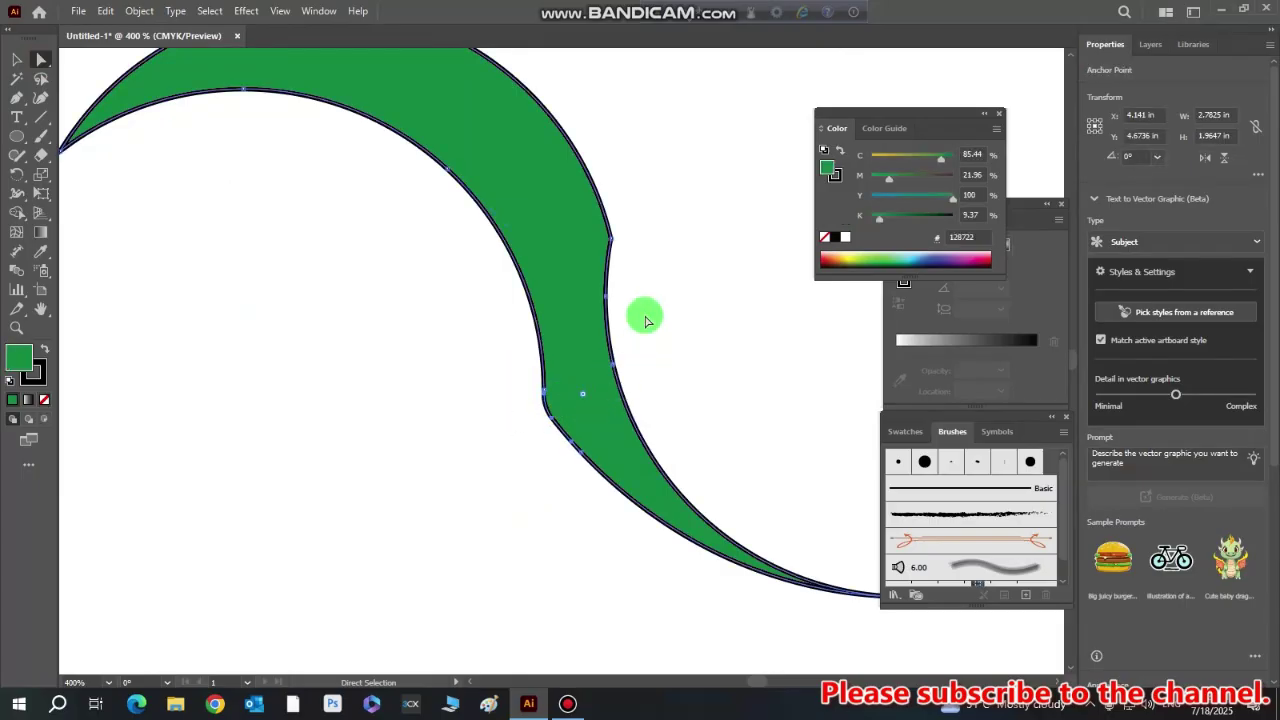
click(604, 270)
click(604, 237)
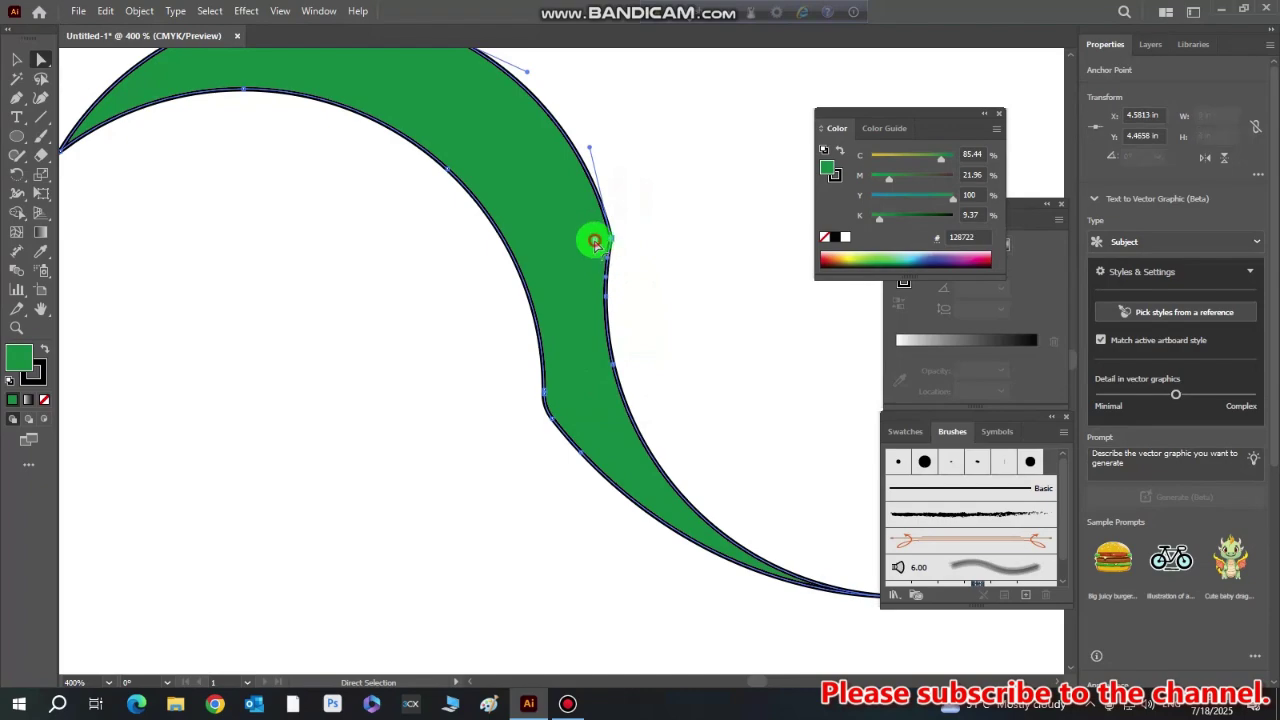
click(654, 277)
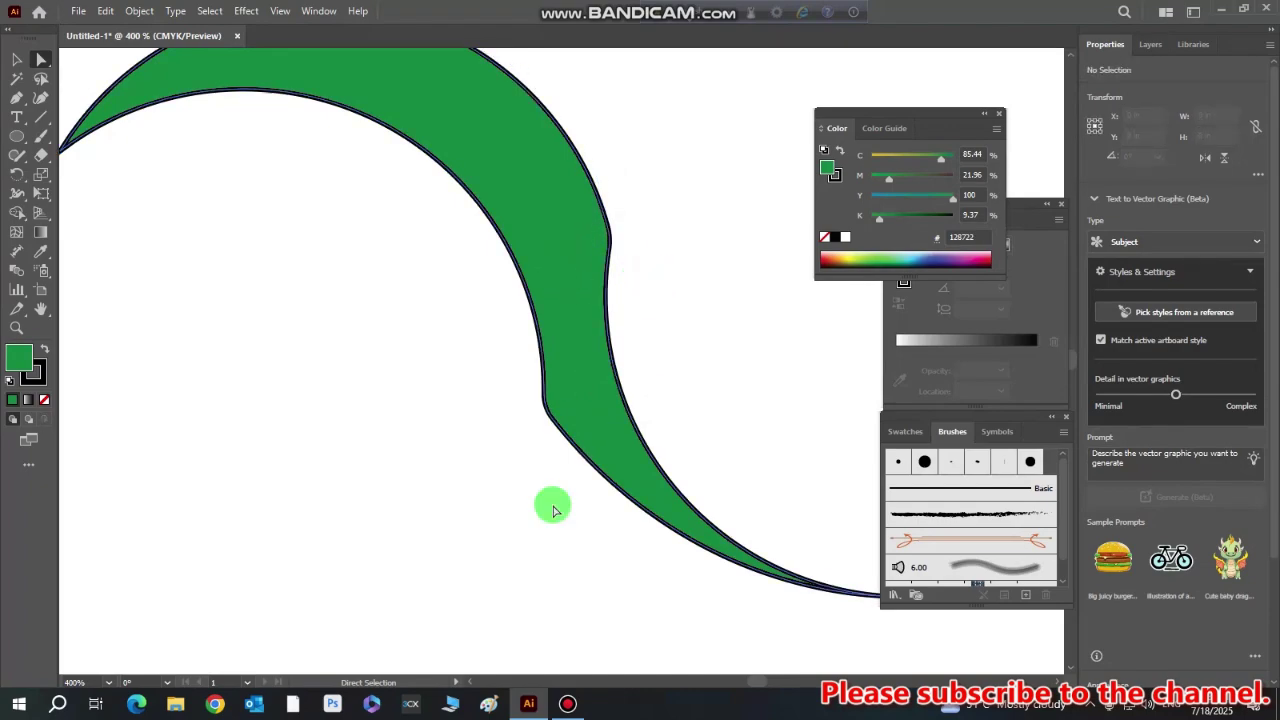
Make a copy of the green curve rotated 12° about a point on its inner edge near the middle
alt+click(457, 343)
drag(788, 381, 526, 360)
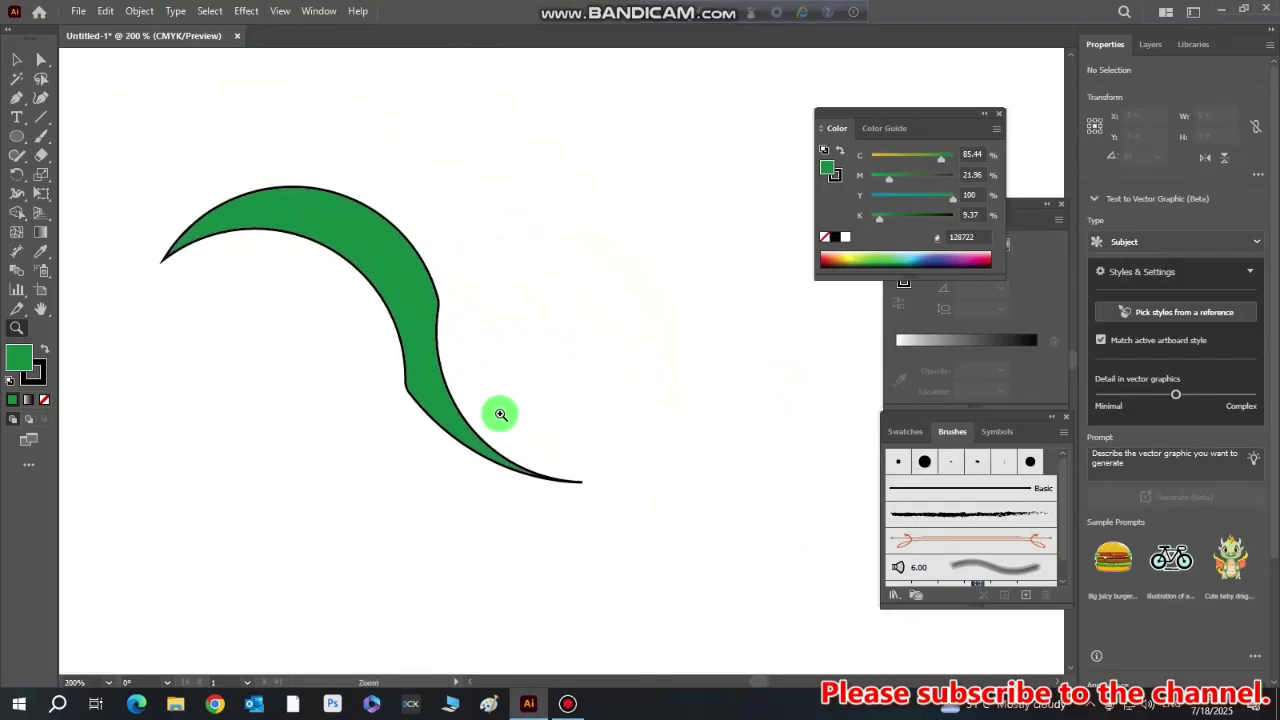
click(17, 59)
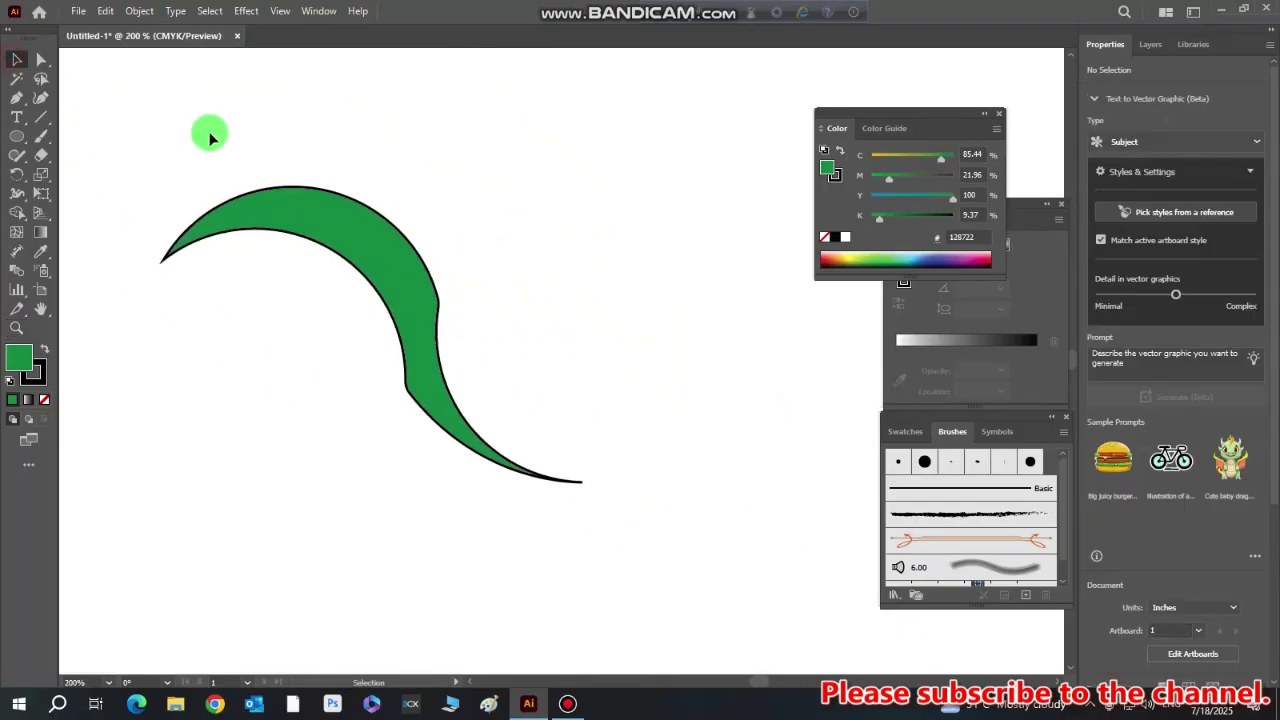
click(288, 210)
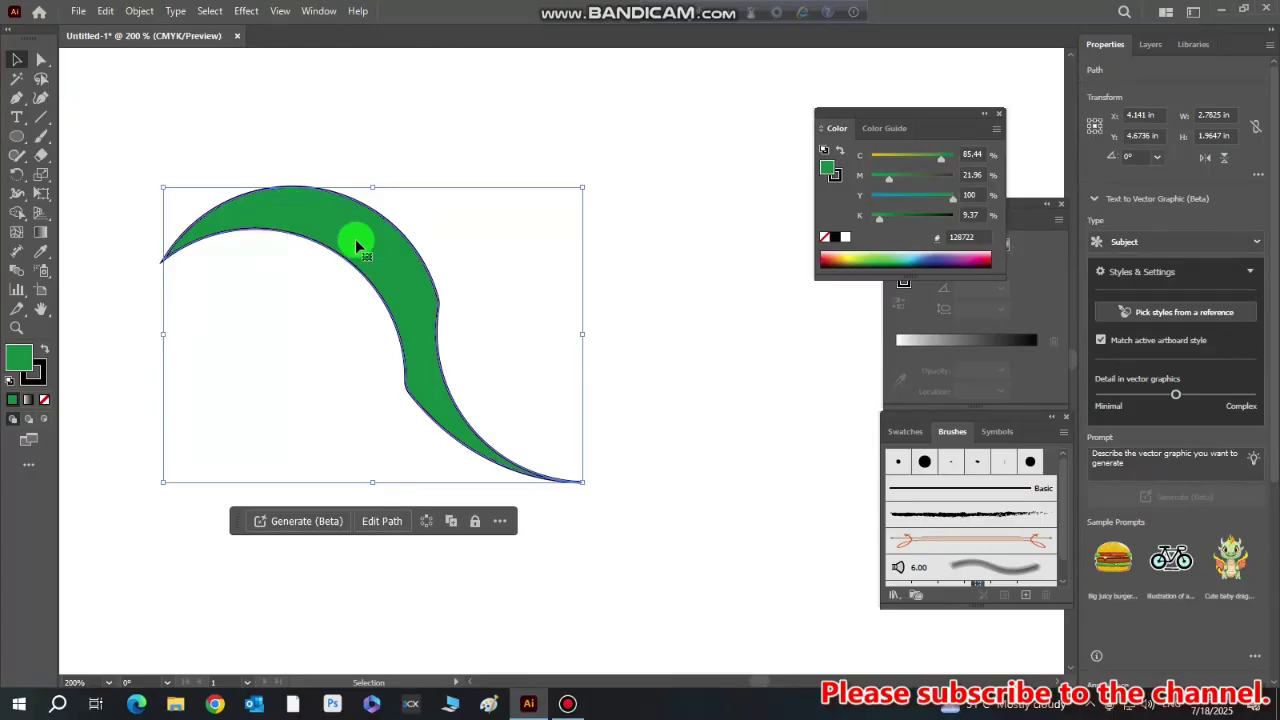
click(20, 182)
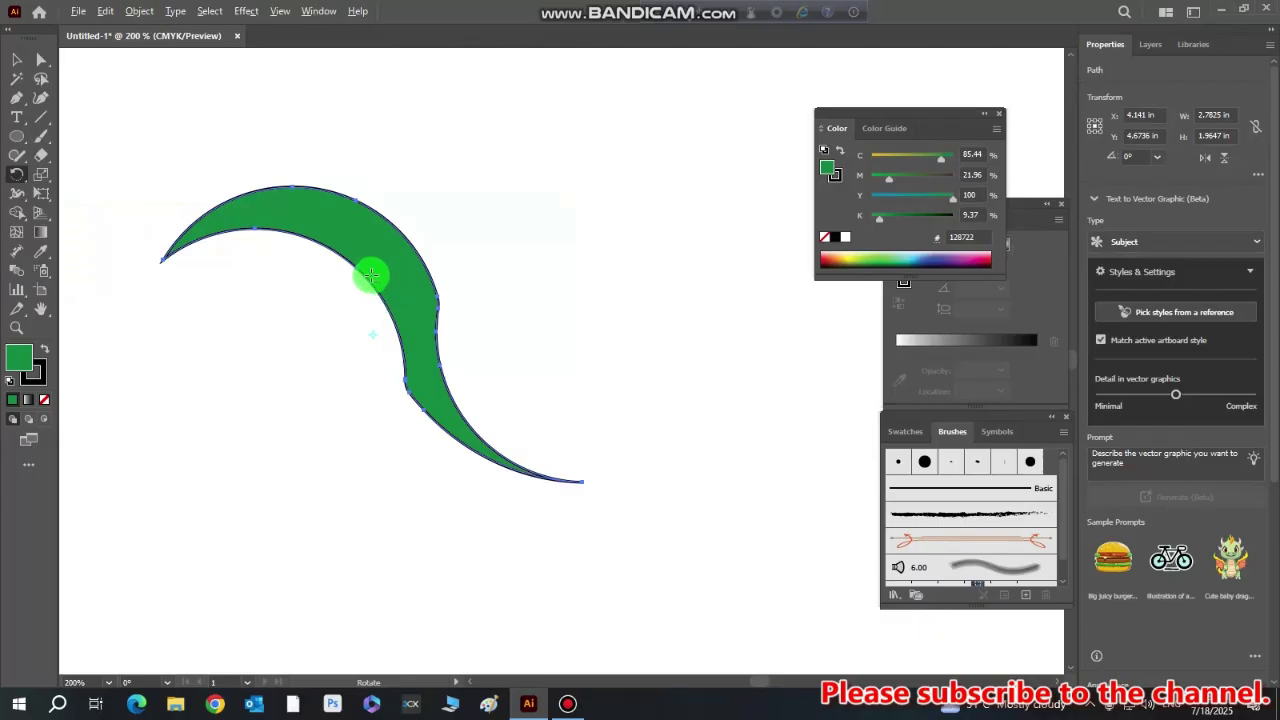
alt+click(370, 275)
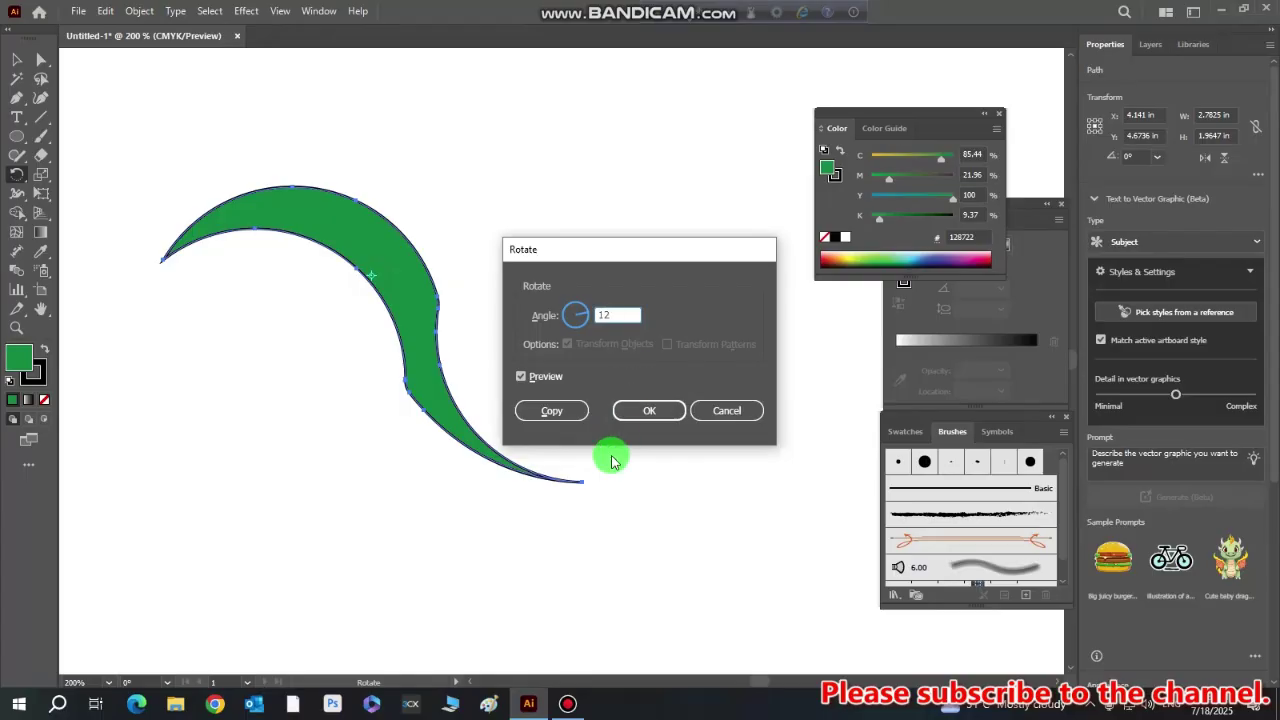
click(557, 420)
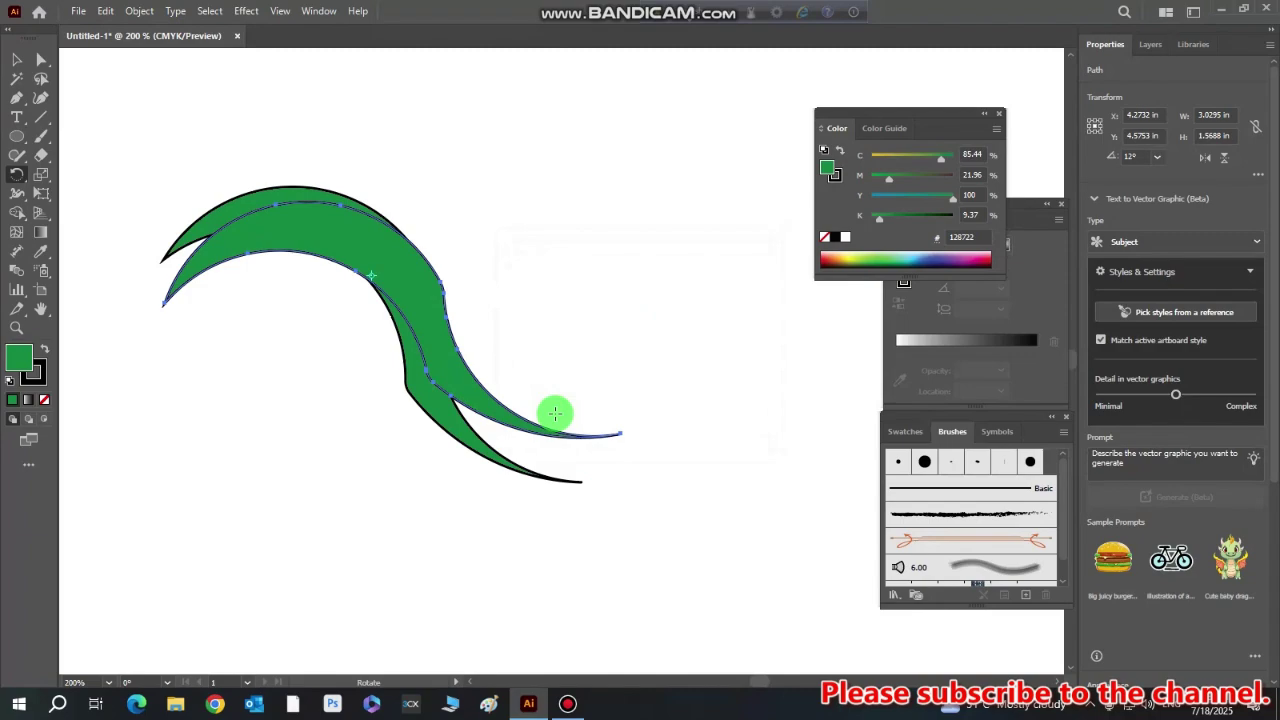
Repeat the 12° rotated copy of the green curve around the same point until the copies complete a full circle
key(v)
key(ctrl+d)
key(ctrl+d)
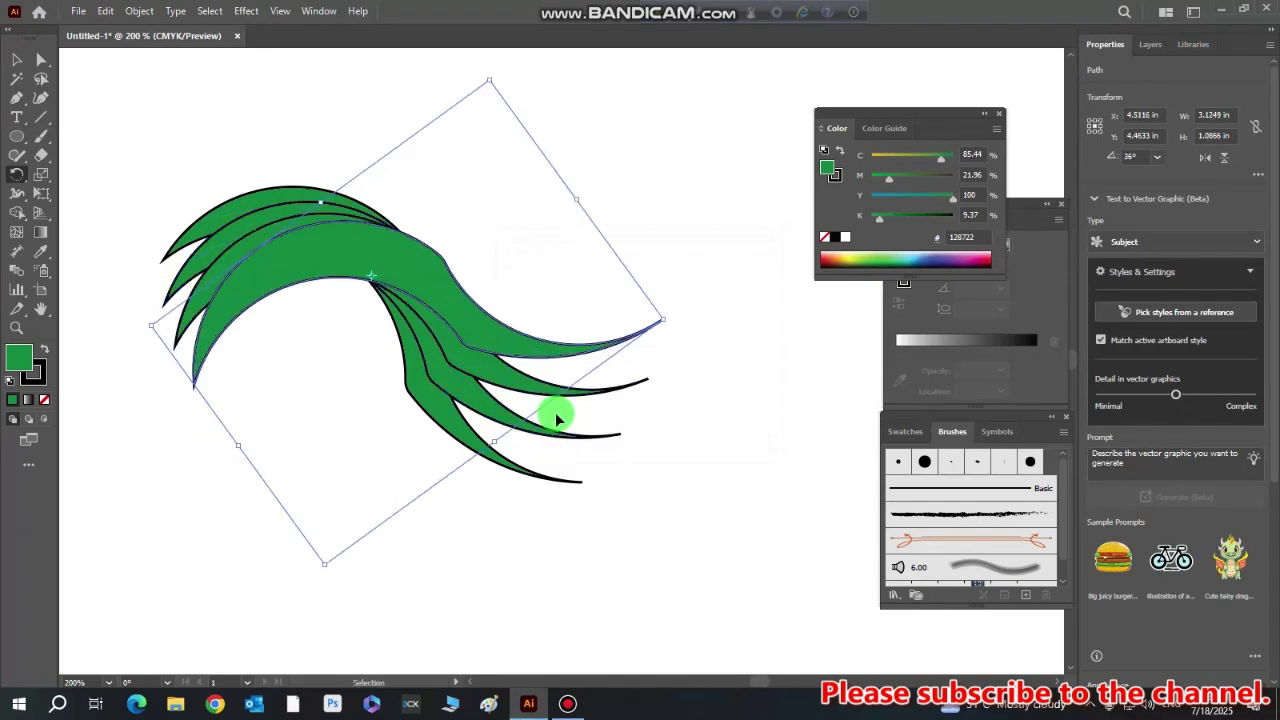
key(ctrl+d)
key(ctrl+d)
key(ctrl+d)
key(ctrl+d)
key(ctrl+d)
key(ctrl+d)
key(ctrl+d)
key(ctrl+d)
key(ctrl+d)
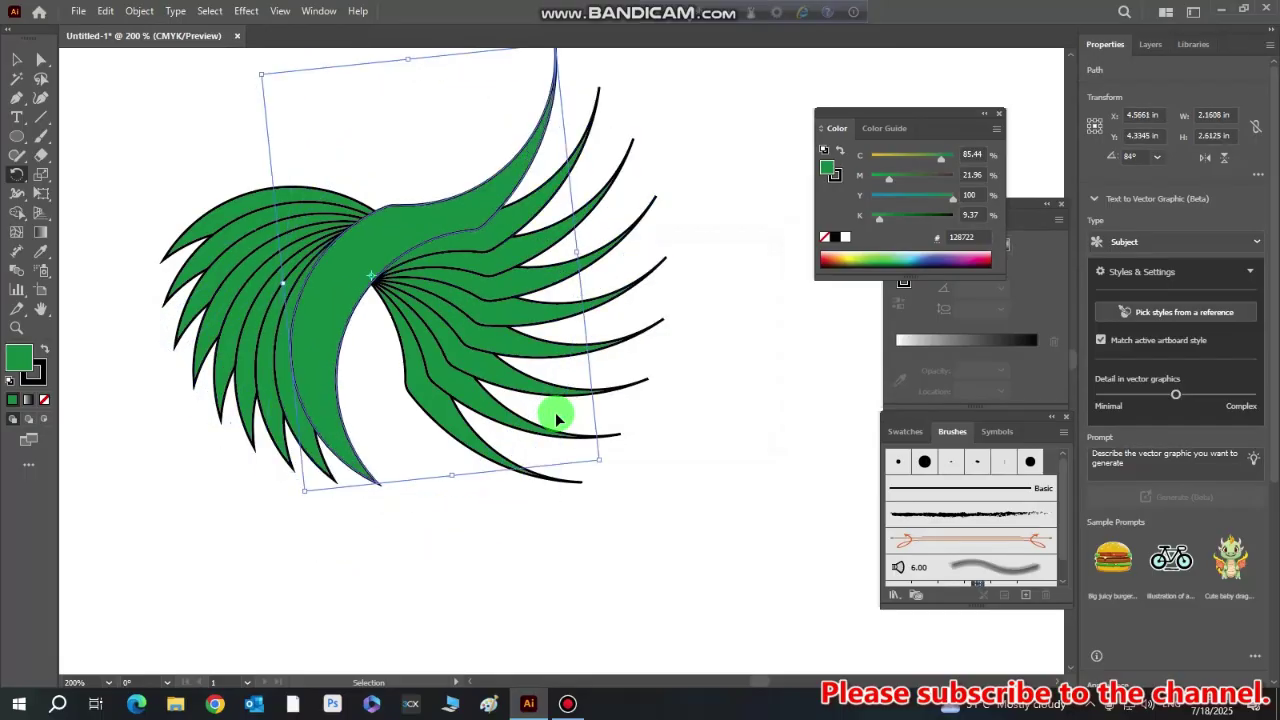
key(ctrl+d)
key(ctrl+d)
key(ctrl+d)
key(ctrl+d)
key(ctrl+d)
key(ctrl+d)
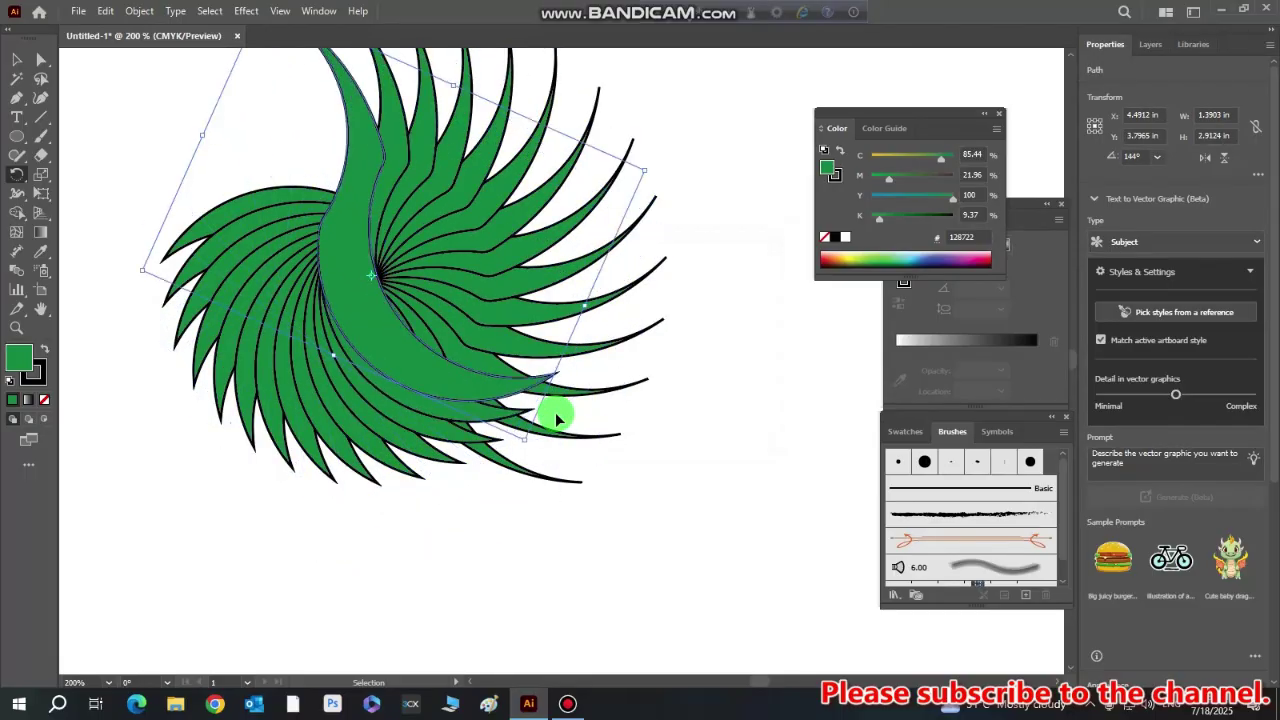
key(ctrl+d)
key(ctrl+d)
key(ctrl+d)
key(ctrl+d)
key(ctrl+d)
key(ctrl+d)
key(ctrl+d)
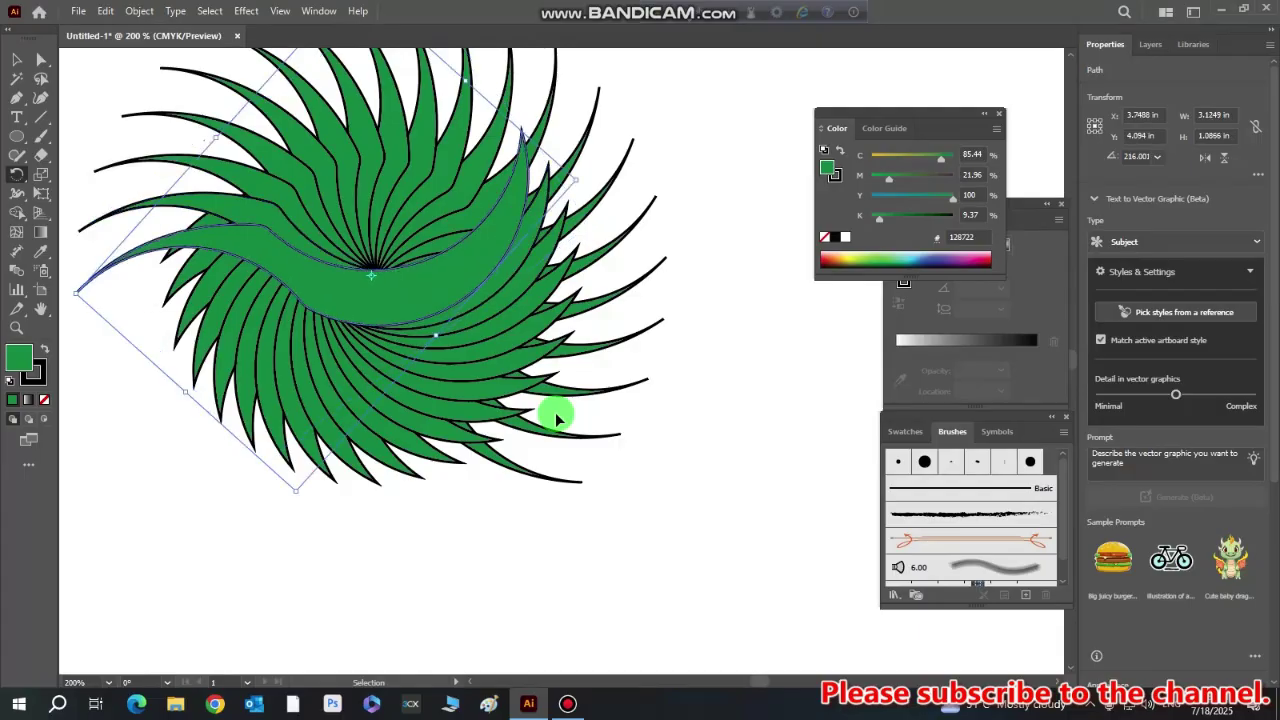
key(ctrl+d)
key(ctrl+d)
key(ctrl+d)
key(ctrl+d)
key(ctrl+d)
key(ctrl+d)
key(ctrl+d)
key(ctrl+d)
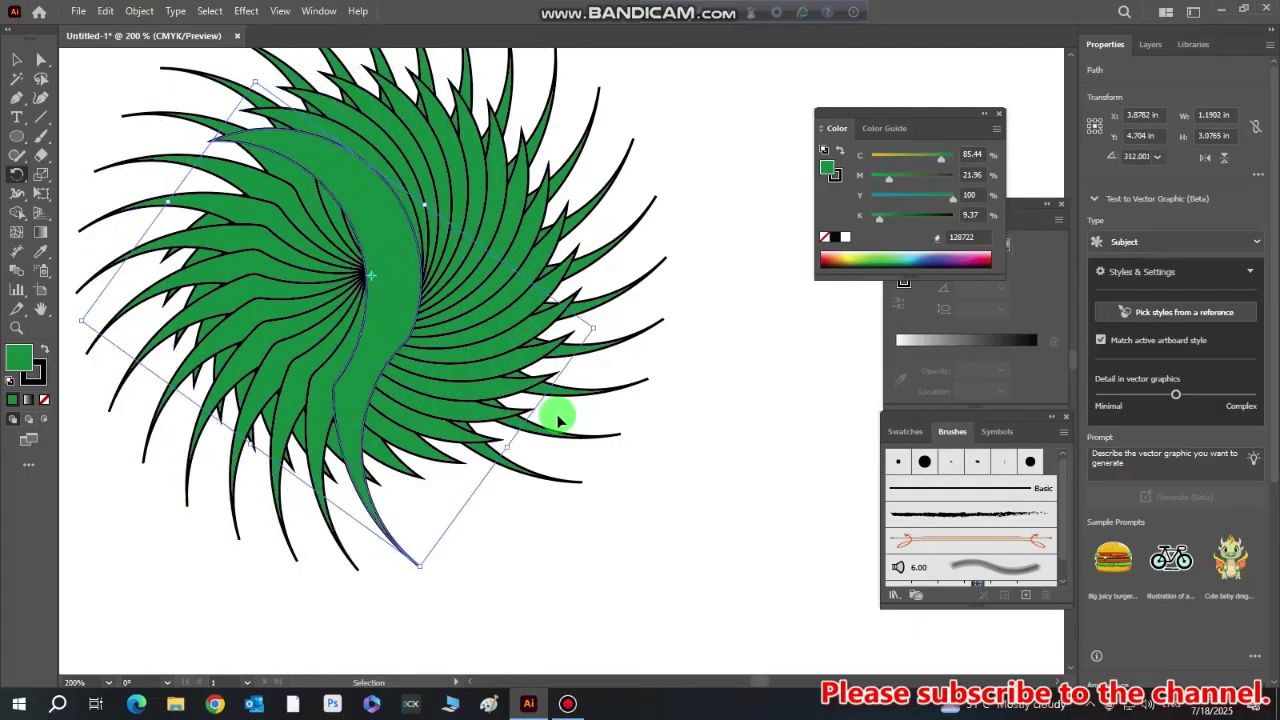
key(ctrl+d)
key(ctrl+d)
key(ctrl+d)
key(ctrl+d)
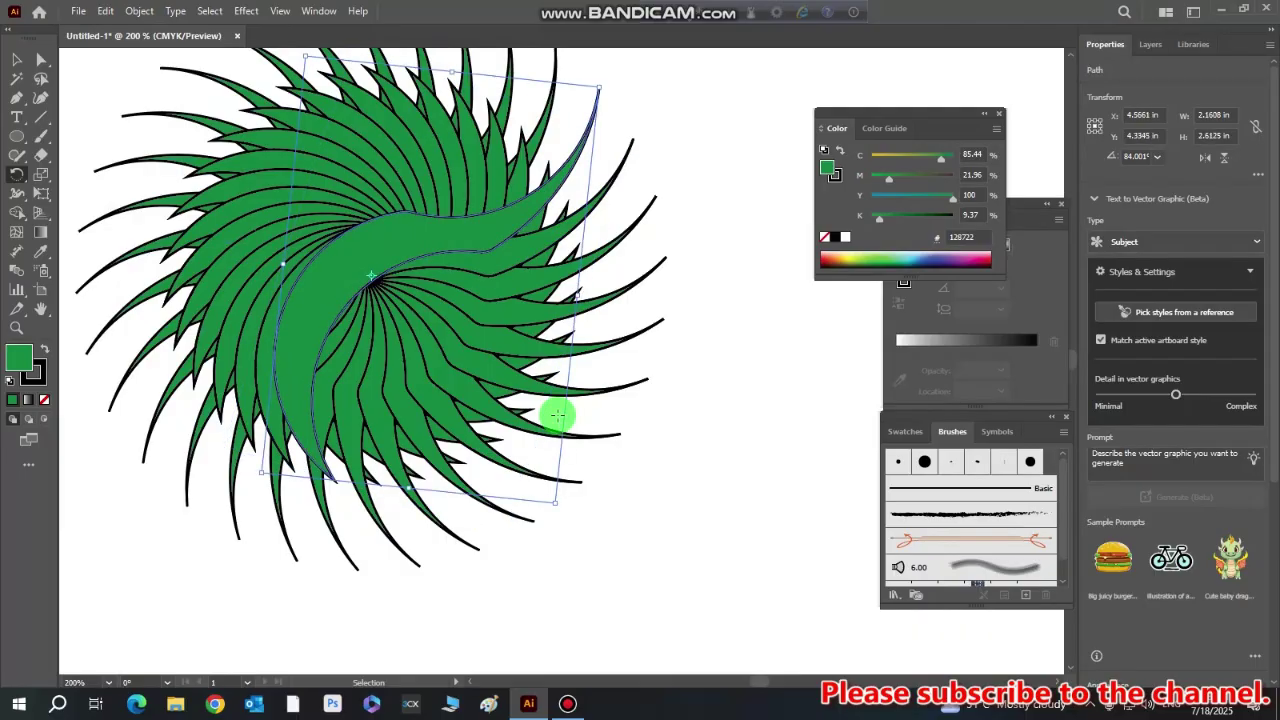
Group all the rotated green curves into a single object
click(16, 327)
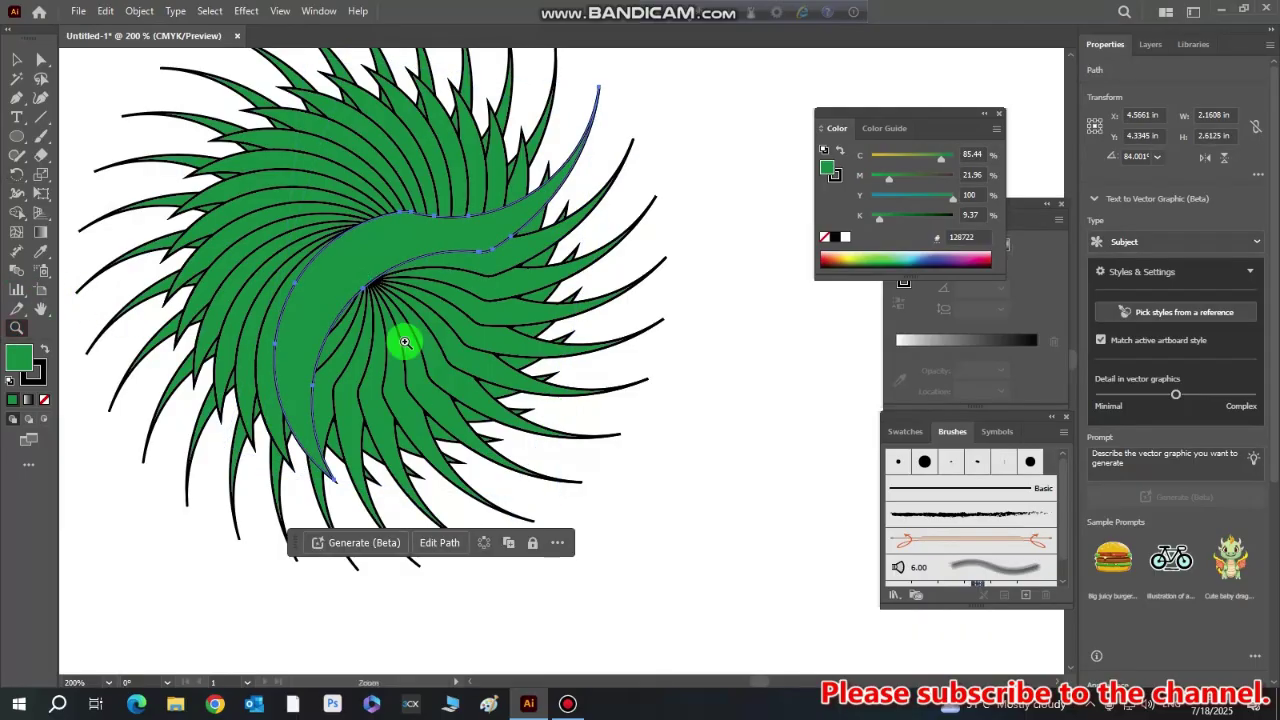
alt+click(535, 355)
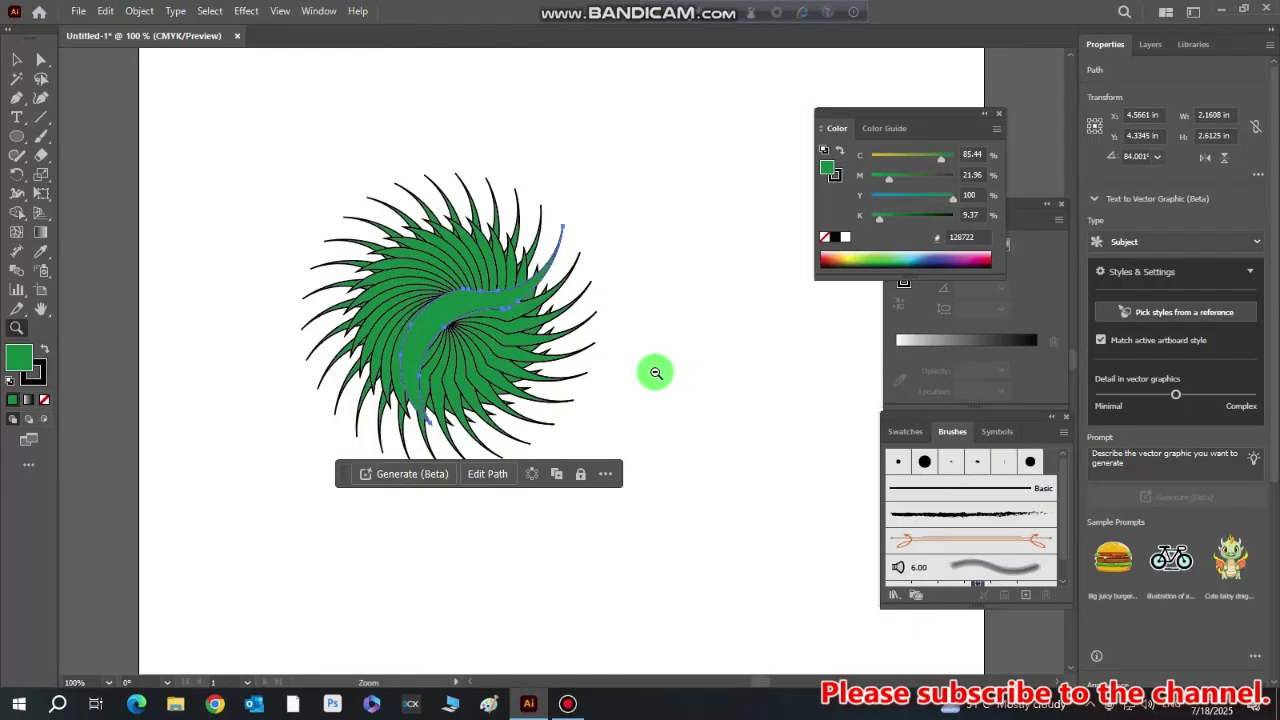
click(17, 59)
drag(194, 109, 610, 490)
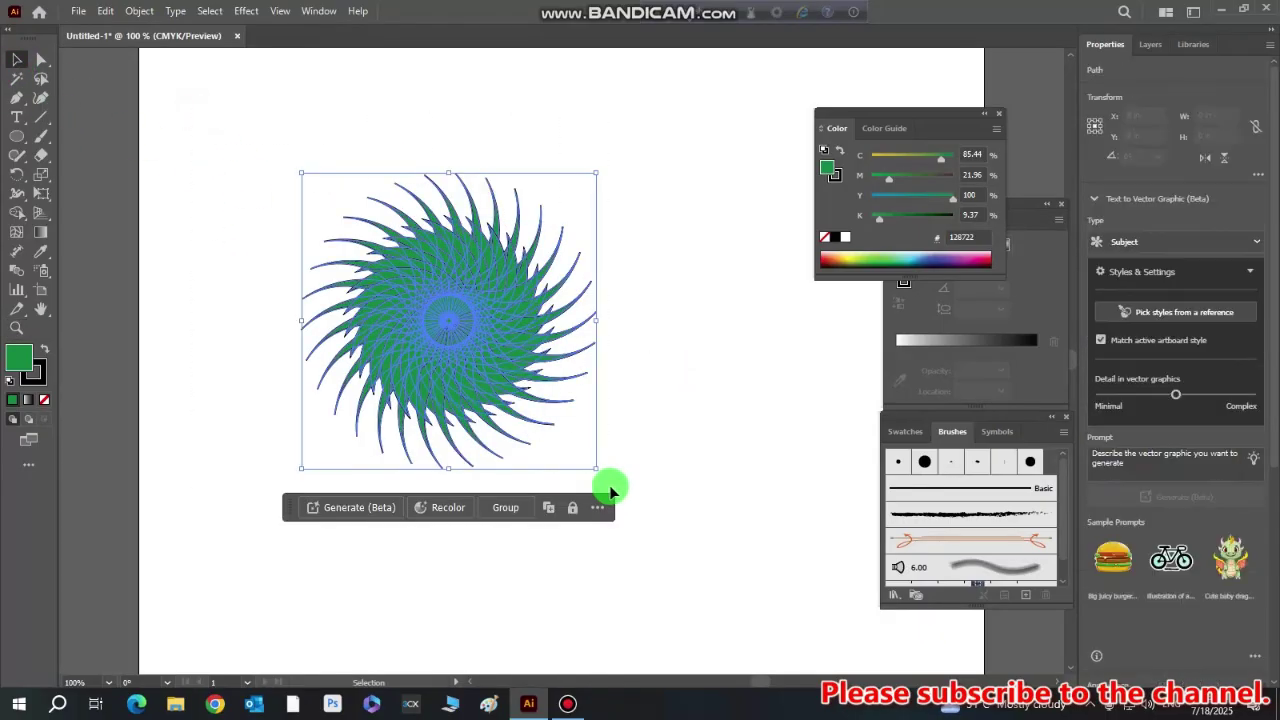
right_click(524, 328)
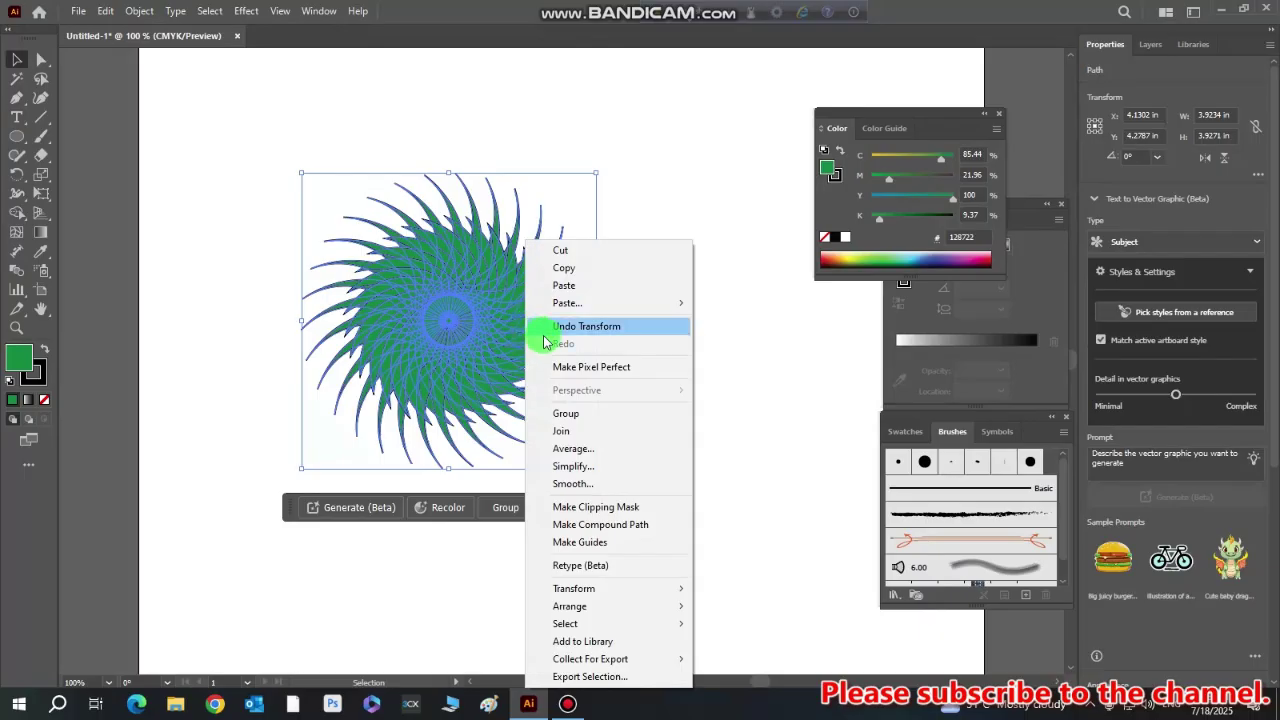
click(566, 413)
click(651, 375)
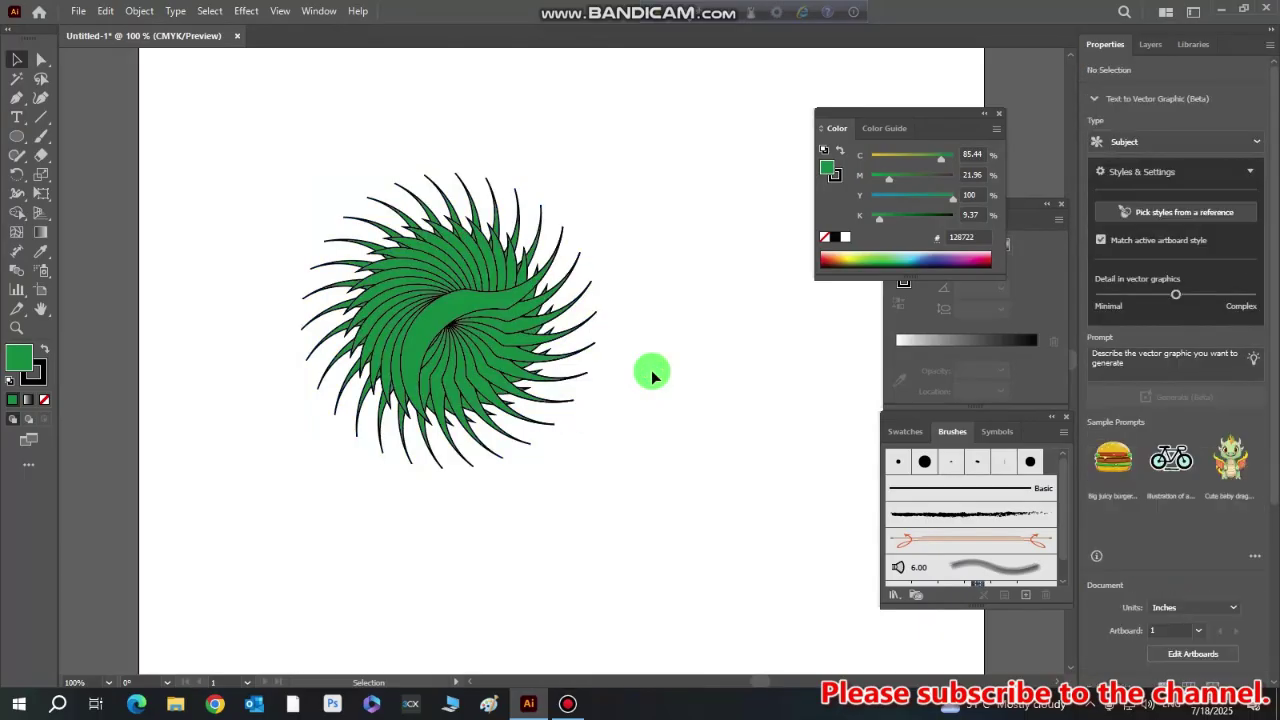
Remove the black stroke from the grouped radial design, keeping its green fill
mouse_move(293, 156)
mouse_down()
mouse_move(378, 224)
mouse_move(600, 490)
mouse_up()
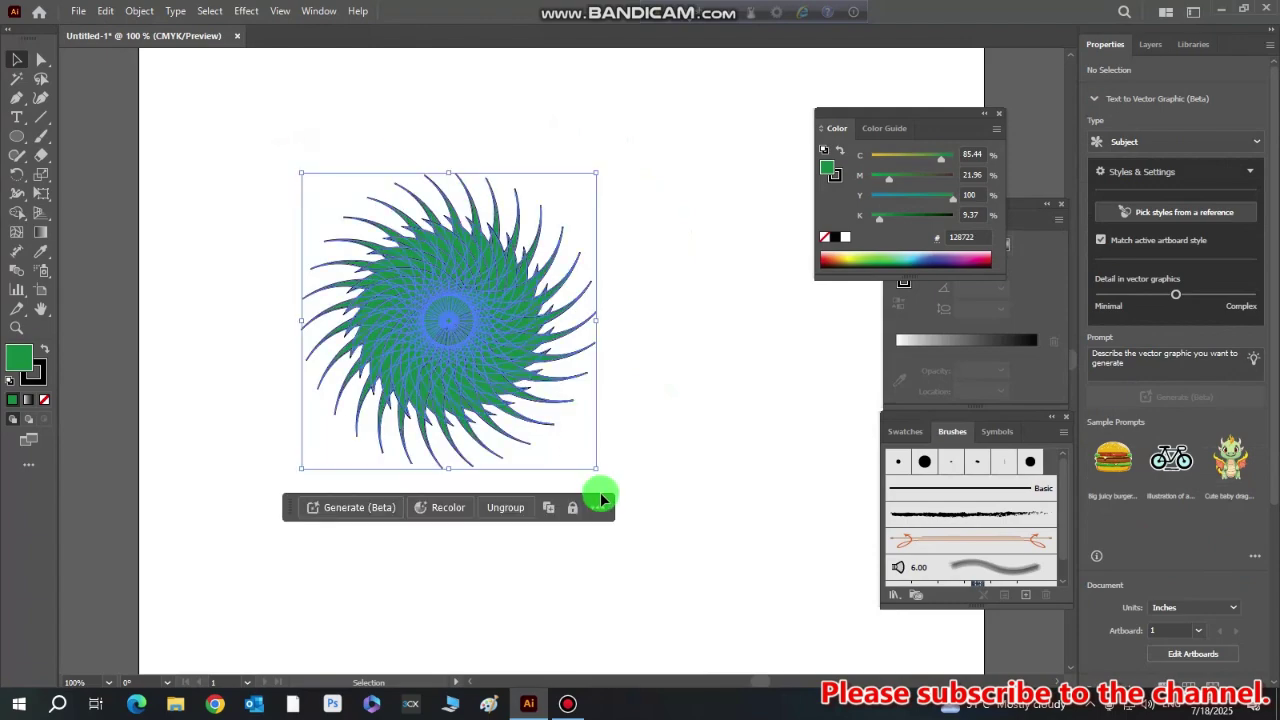
click(38, 376)
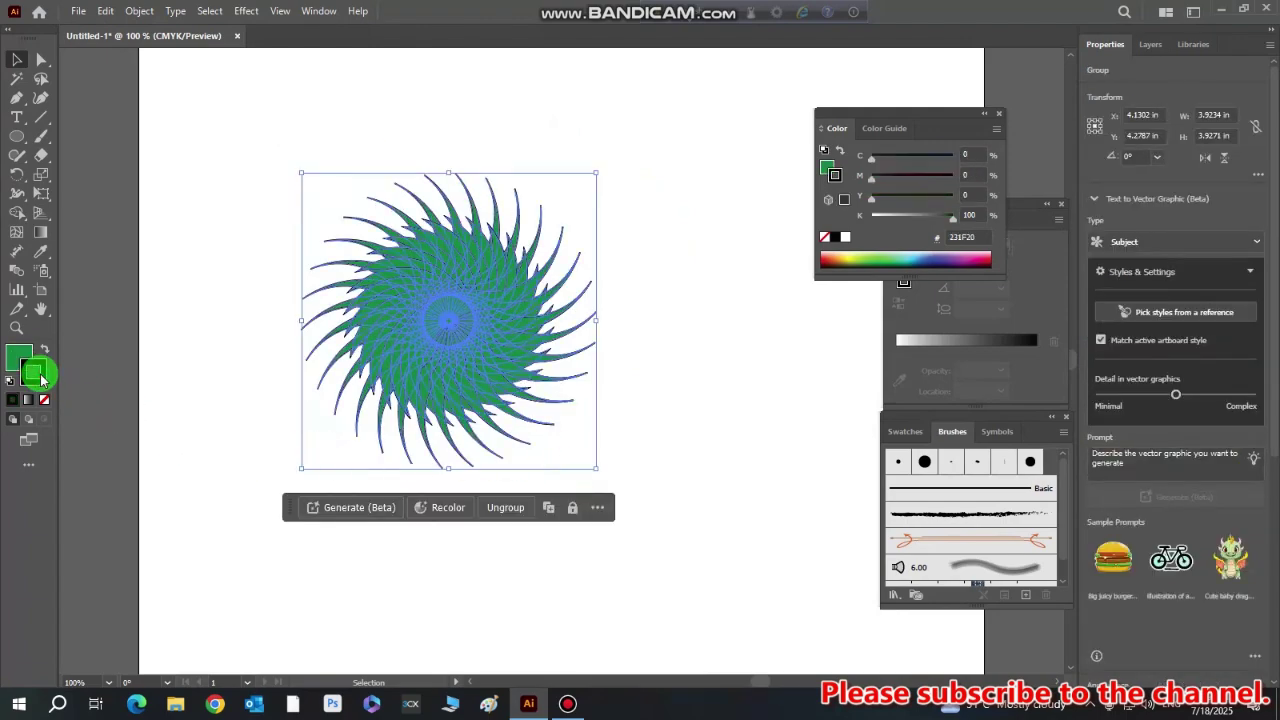
click(43, 400)
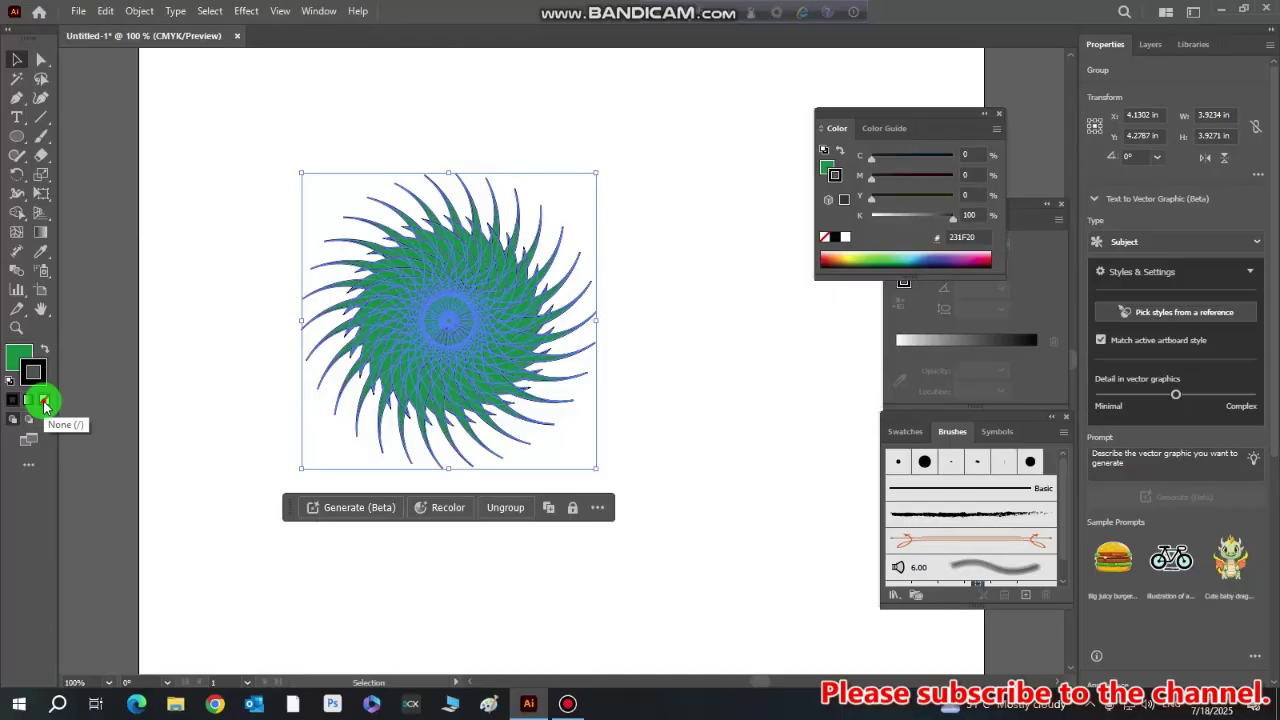
click(20, 352)
click(167, 343)
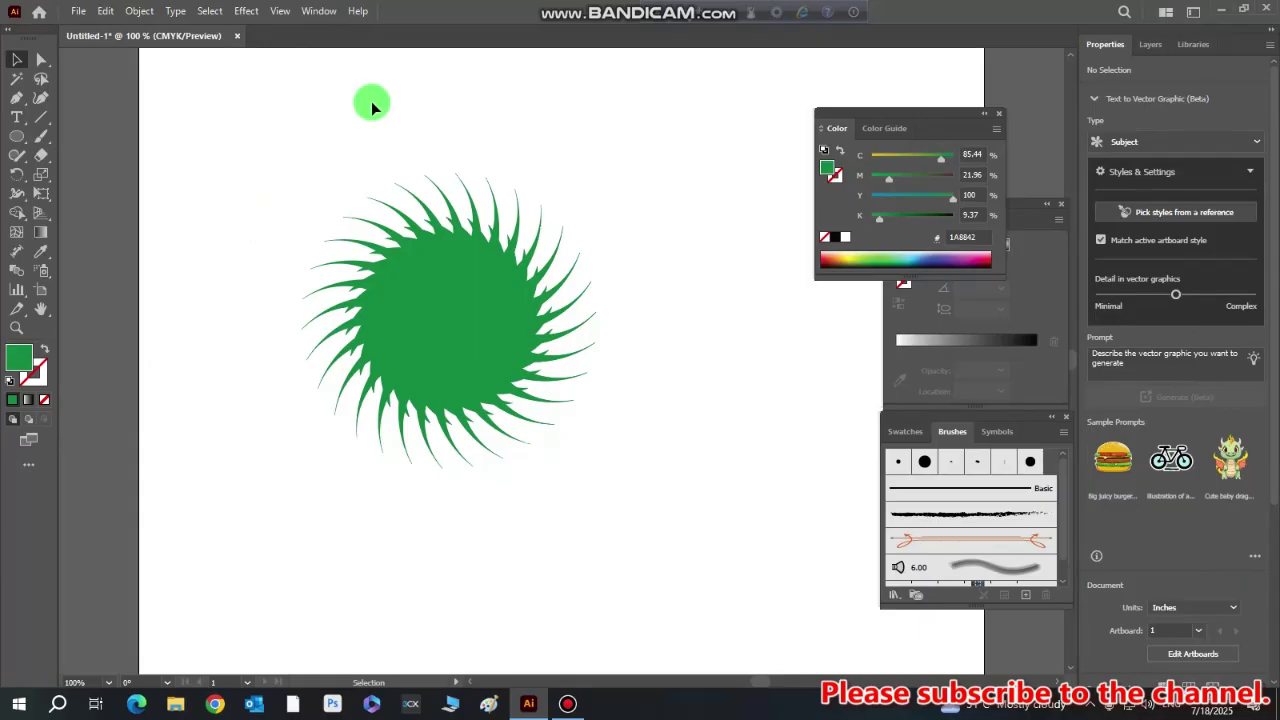
Replace the radial design's green fill with the Orange, Yellow linear gradient preset
drag(246, 137, 614, 485)
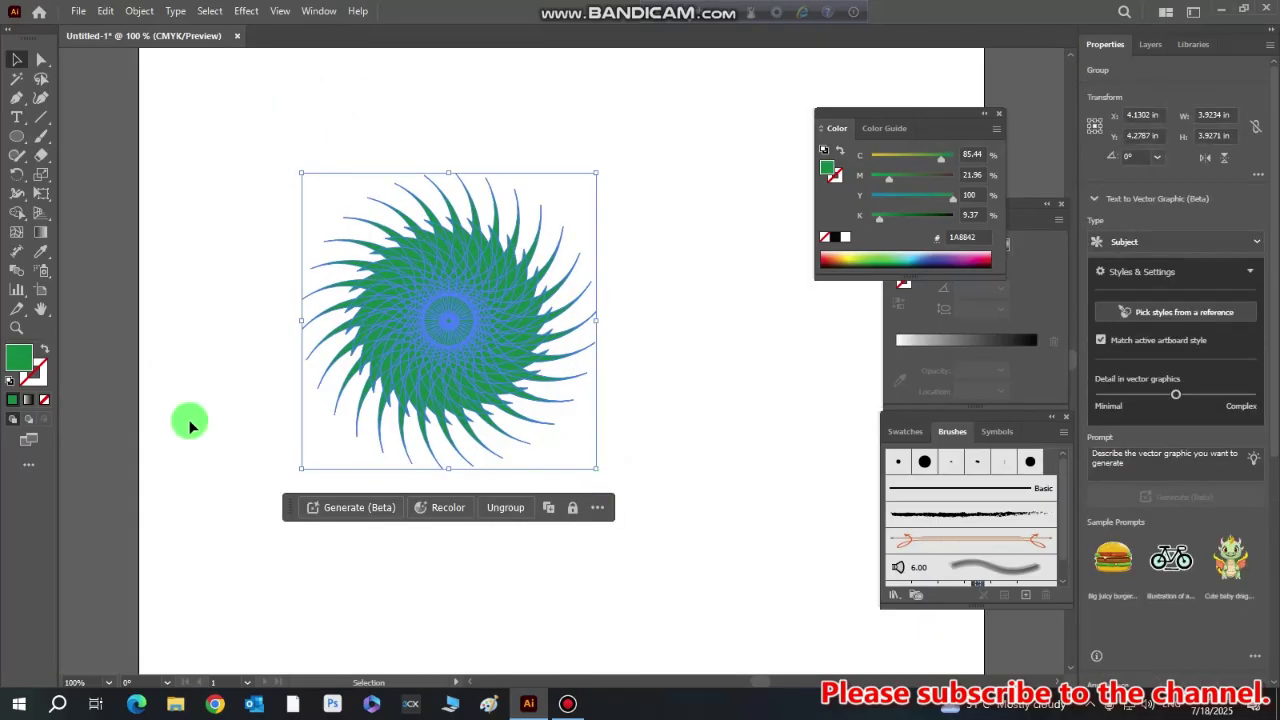
click(24, 402)
click(176, 358)
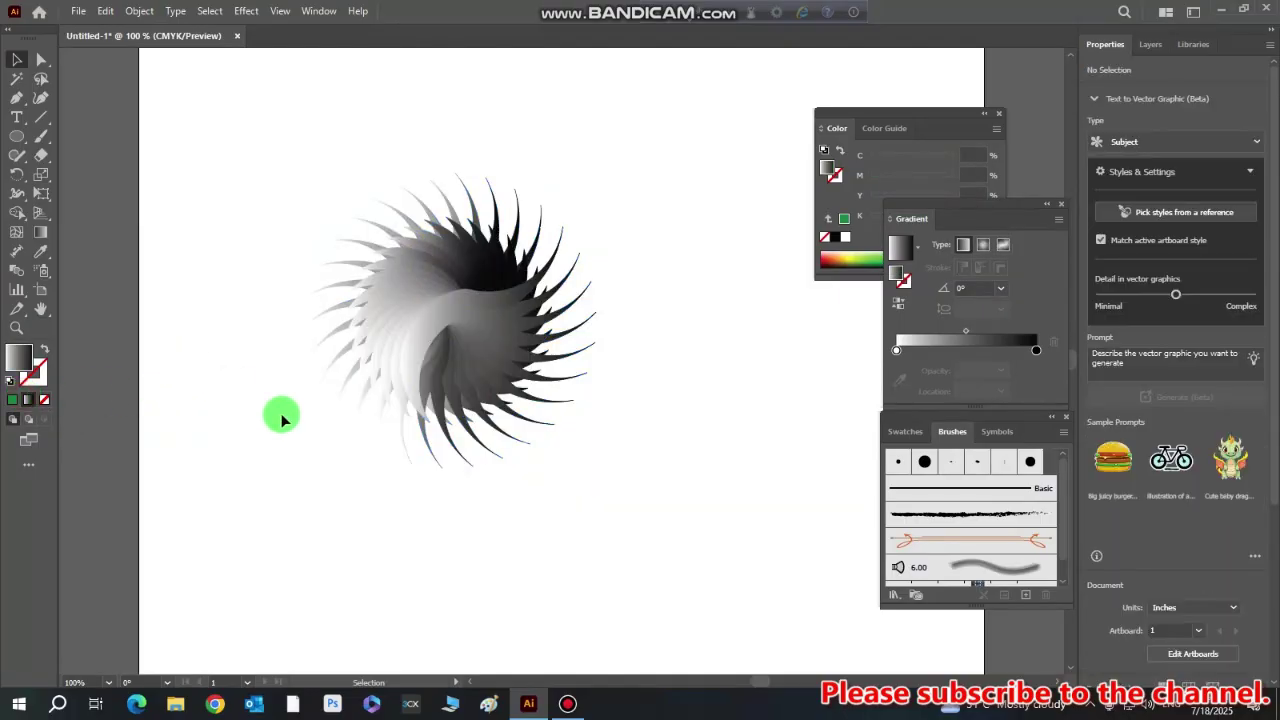
drag(263, 123, 667, 550)
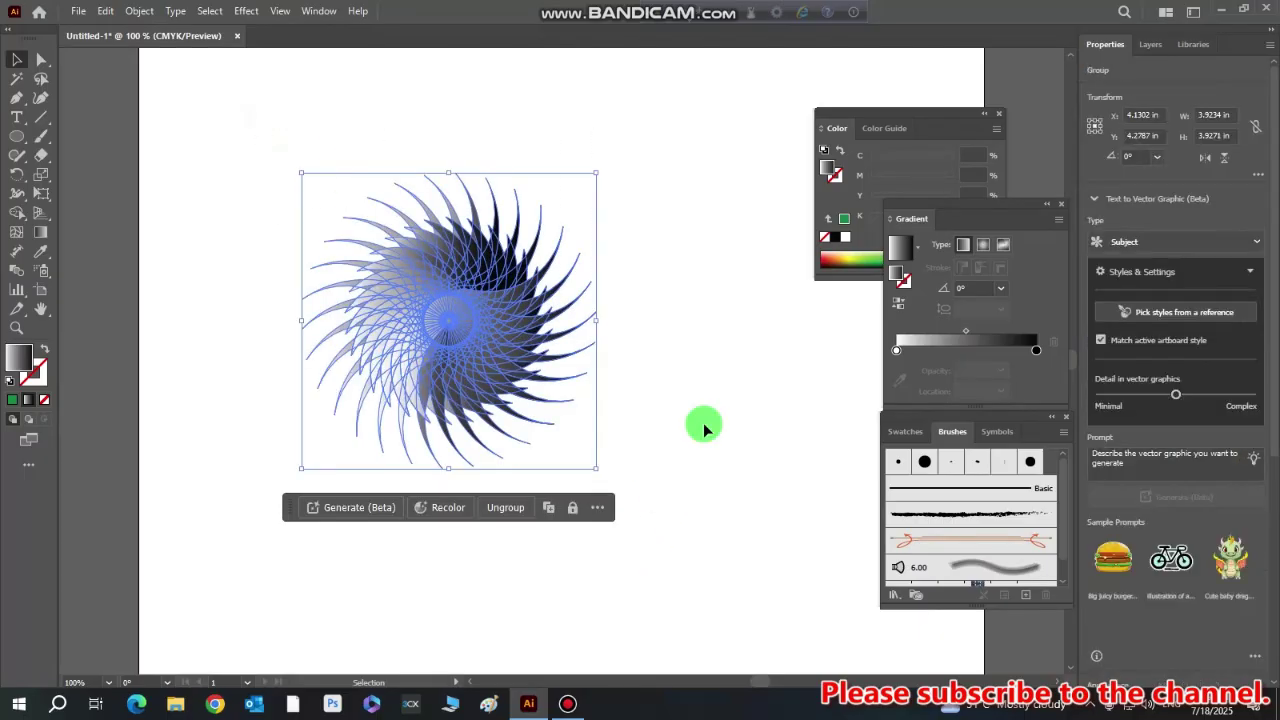
mouse_move(22, 378)
mouse_down()
mouse_move(371, 366)
mouse_move(849, 289)
mouse_move(920, 255)
mouse_up()
click(920, 255)
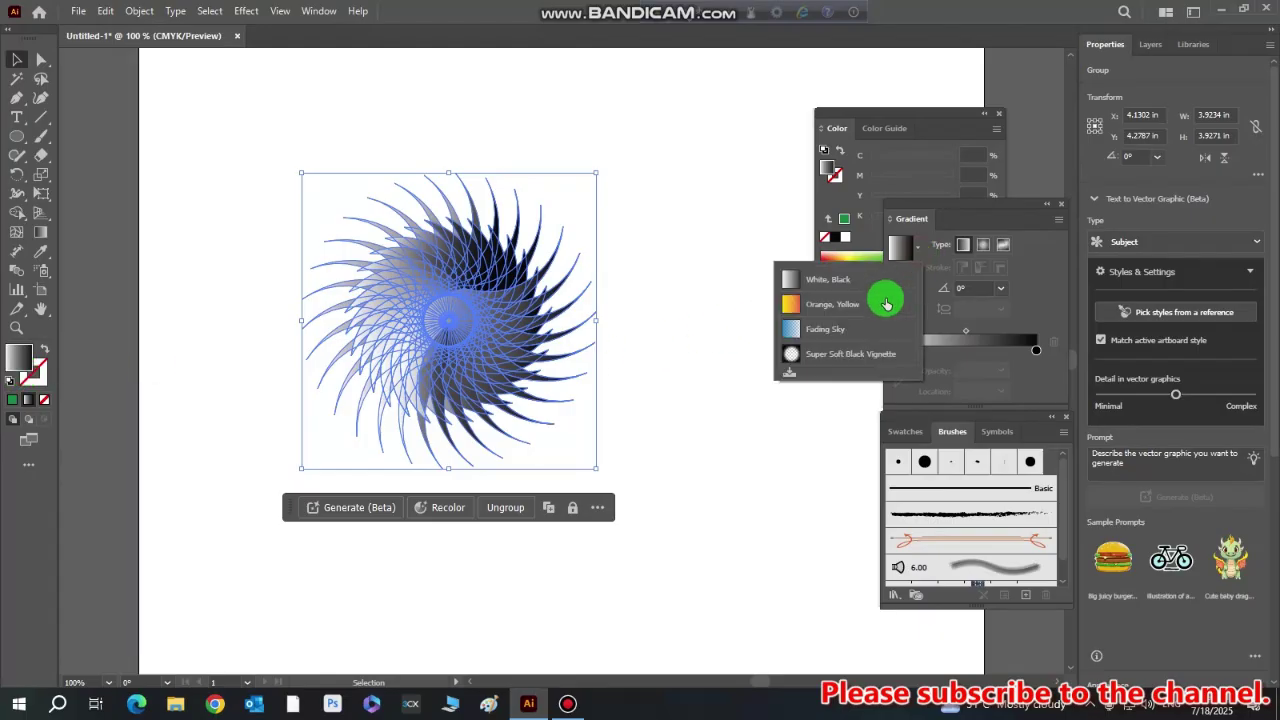
click(806, 309)
click(739, 397)
Recolor the second stop of the radial design's gradient, at about 28%, to dark green, hex 217F3F
click(277, 131)
drag(295, 140, 652, 492)
double_click(936, 351)
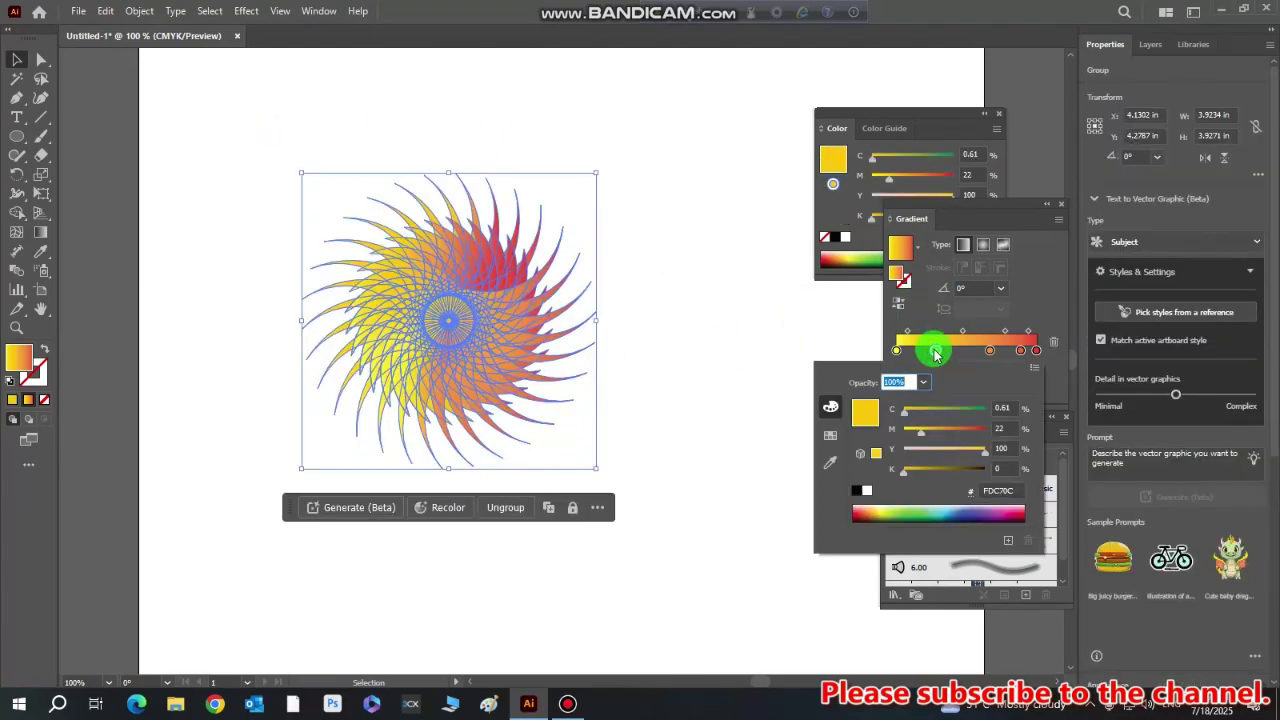
click(903, 516)
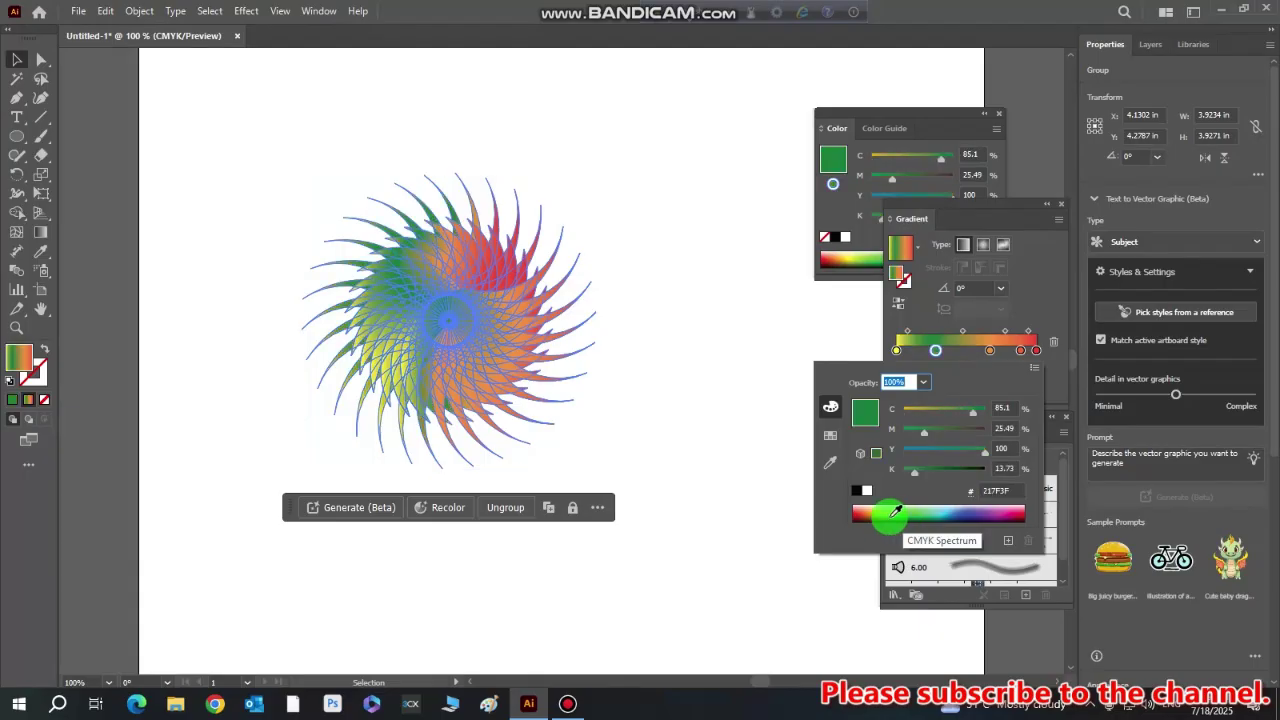
click(677, 327)
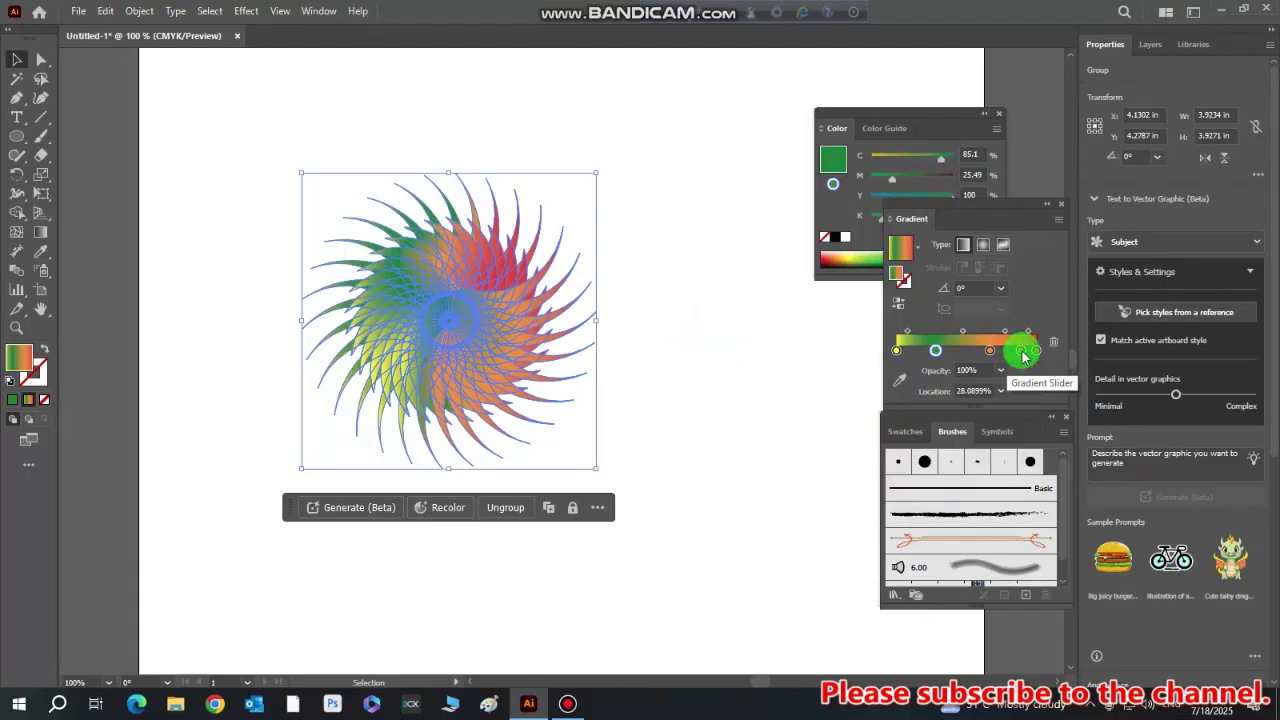
Add a turquoise stop at about 70% to the radial design's gradient, with C 68.24, M 0 and Y 19.61
double_click(992, 350)
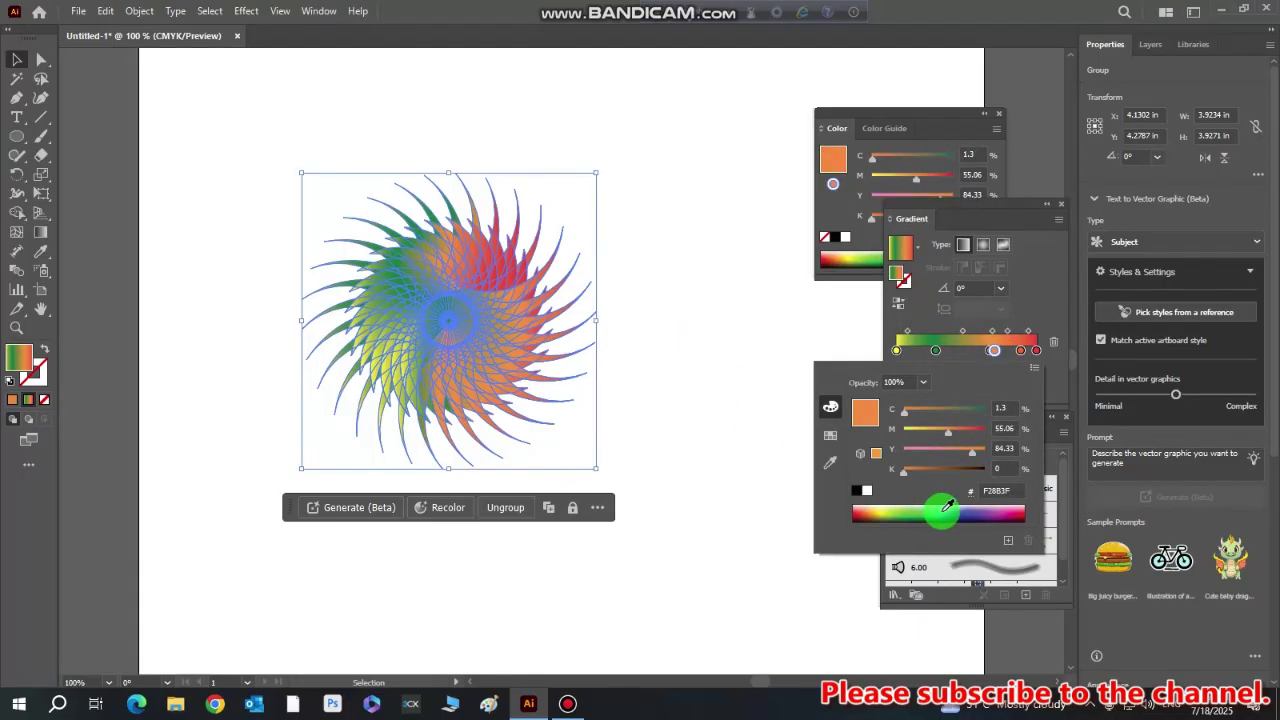
click(943, 514)
click(685, 300)
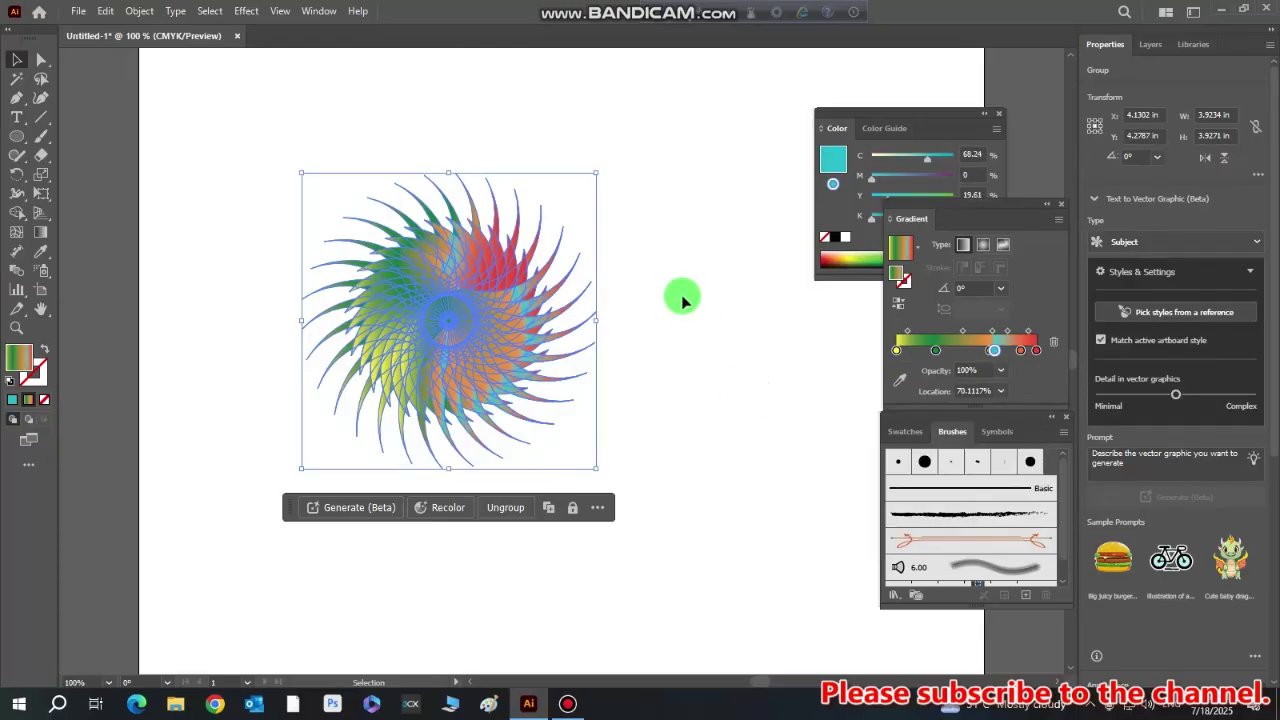
click(683, 297)
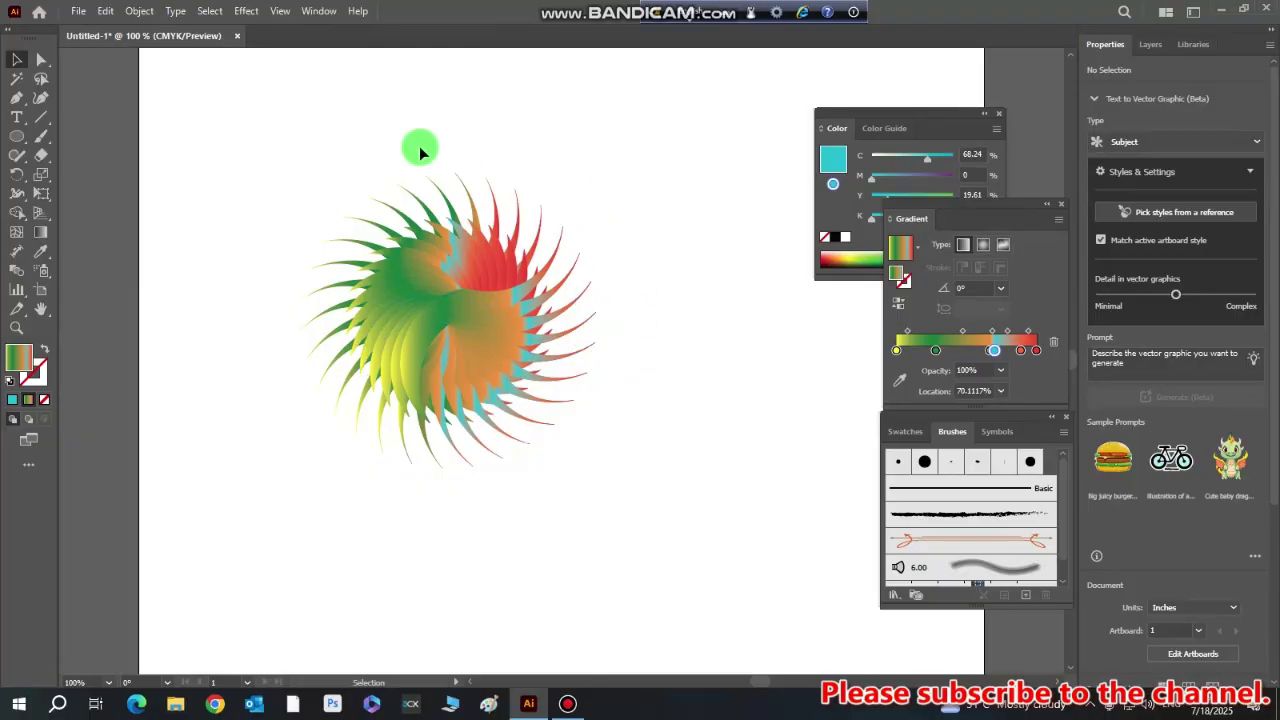
drag(277, 149, 612, 467)
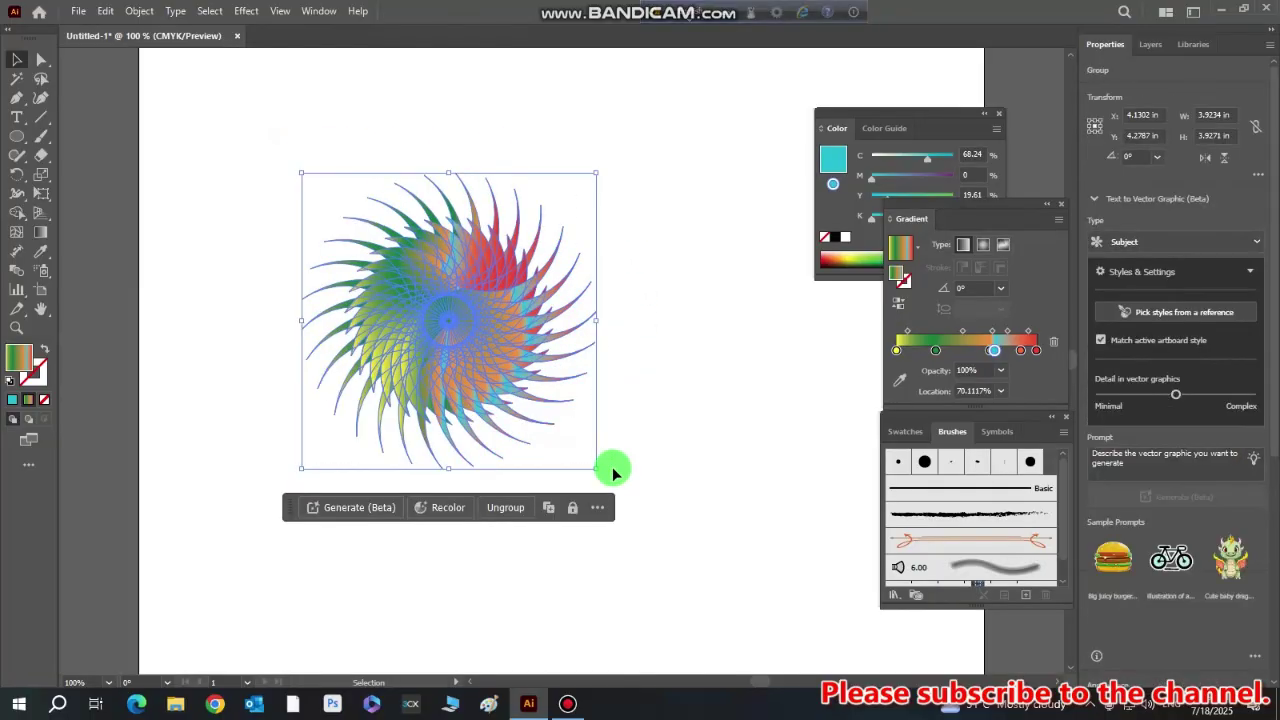
click(656, 406)
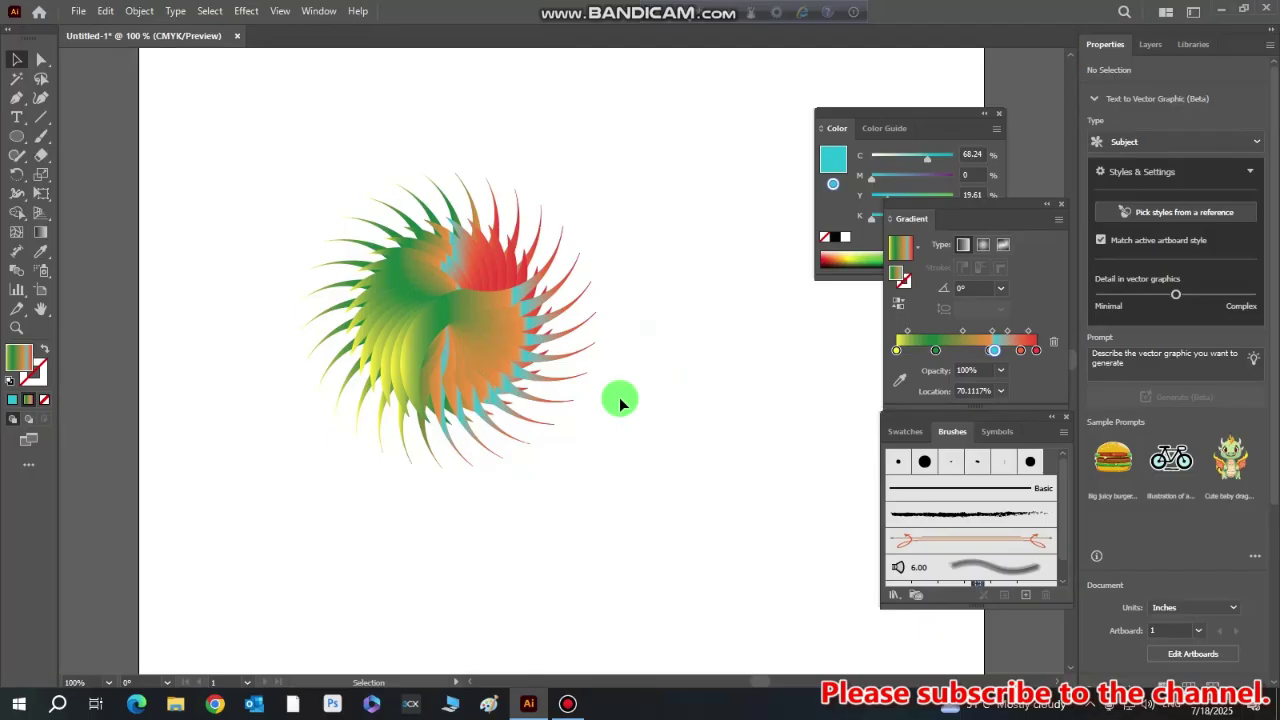
scroll(622, 404, down, 3)
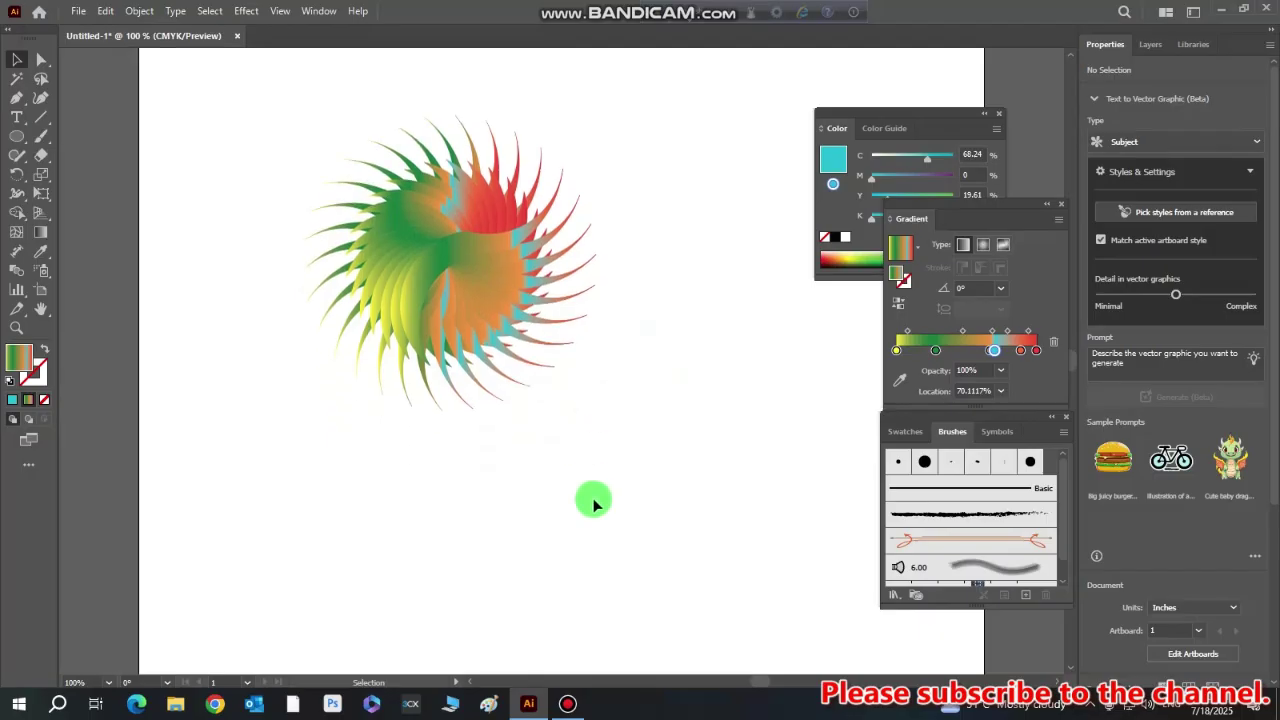
scroll(594, 500, up, 4)
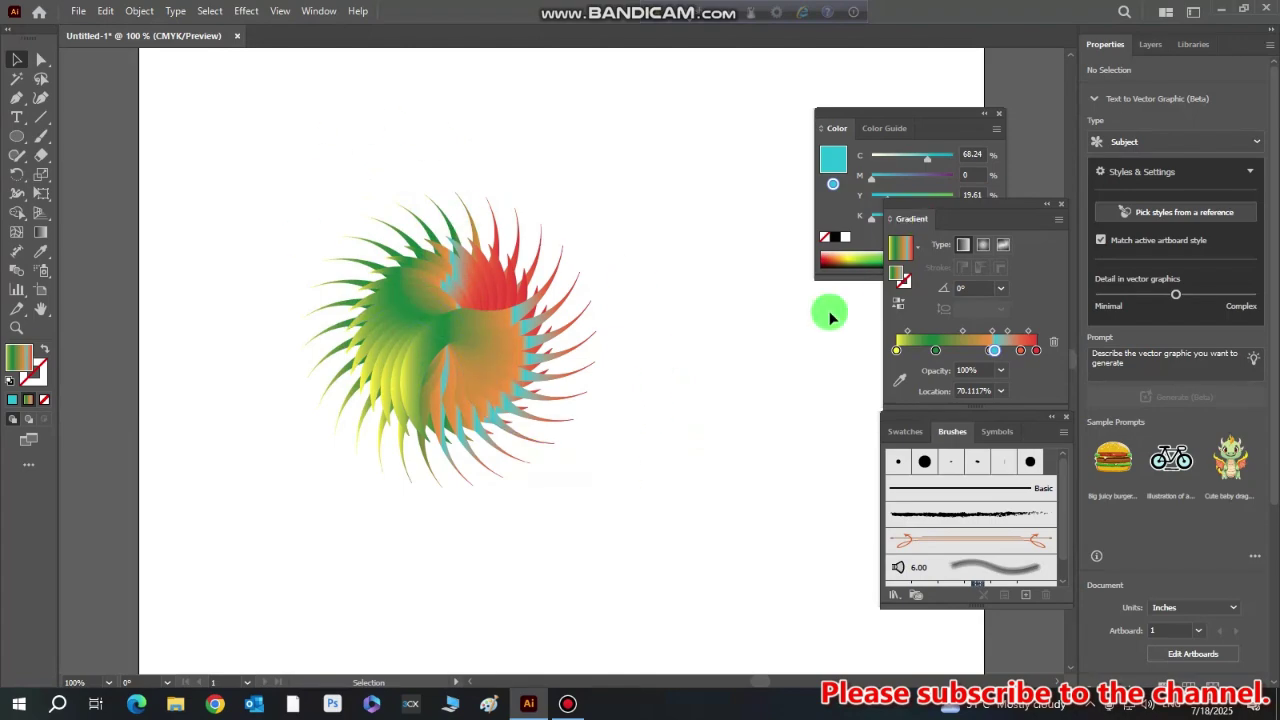
Draw a five-pointed star about 0.98 in wide and 0.94 in high near the artboard's upper-left corner
right_click(24, 141)
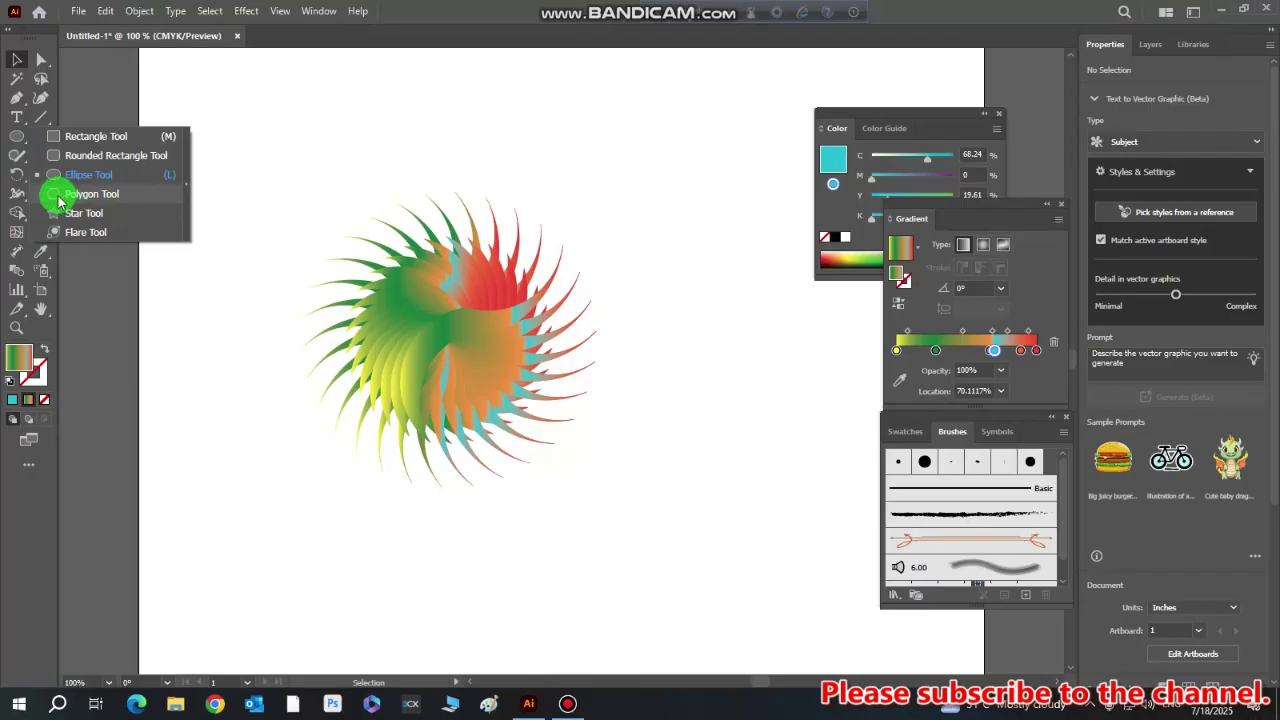
click(84, 213)
drag(249, 123, 270, 151)
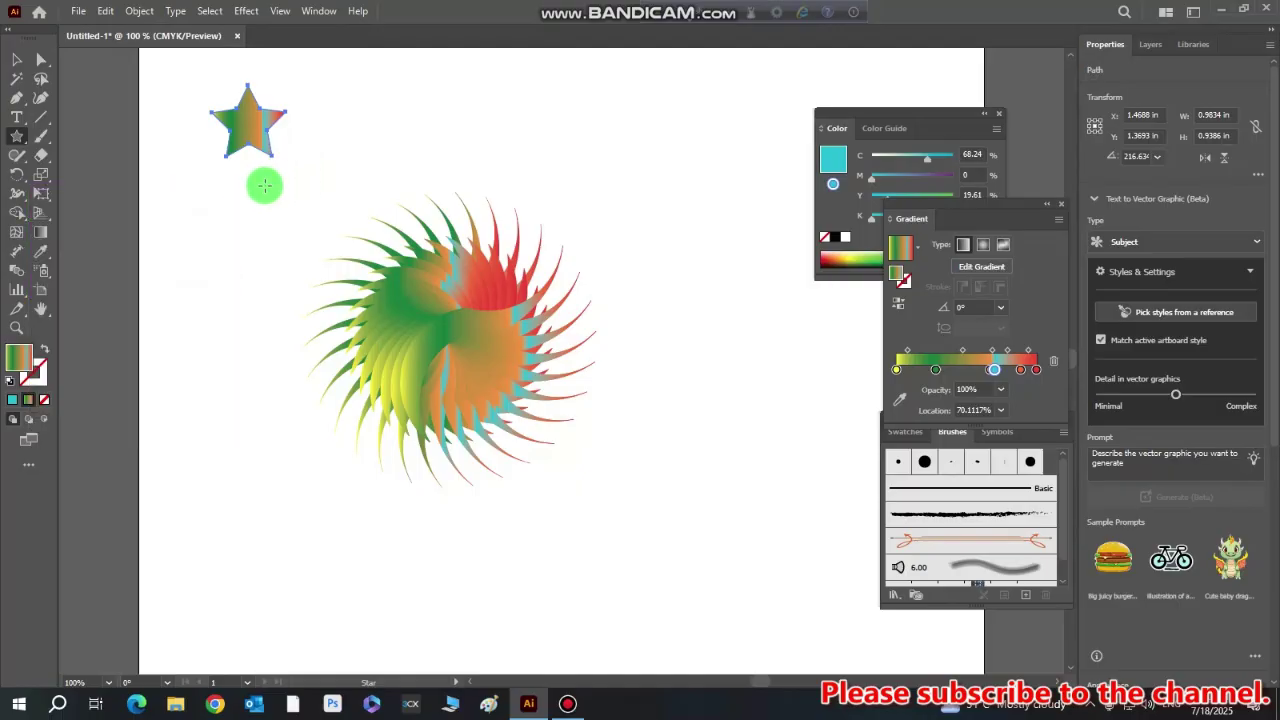
Make a copy of the small star rotated 12° about a point near its center
click(17, 174)
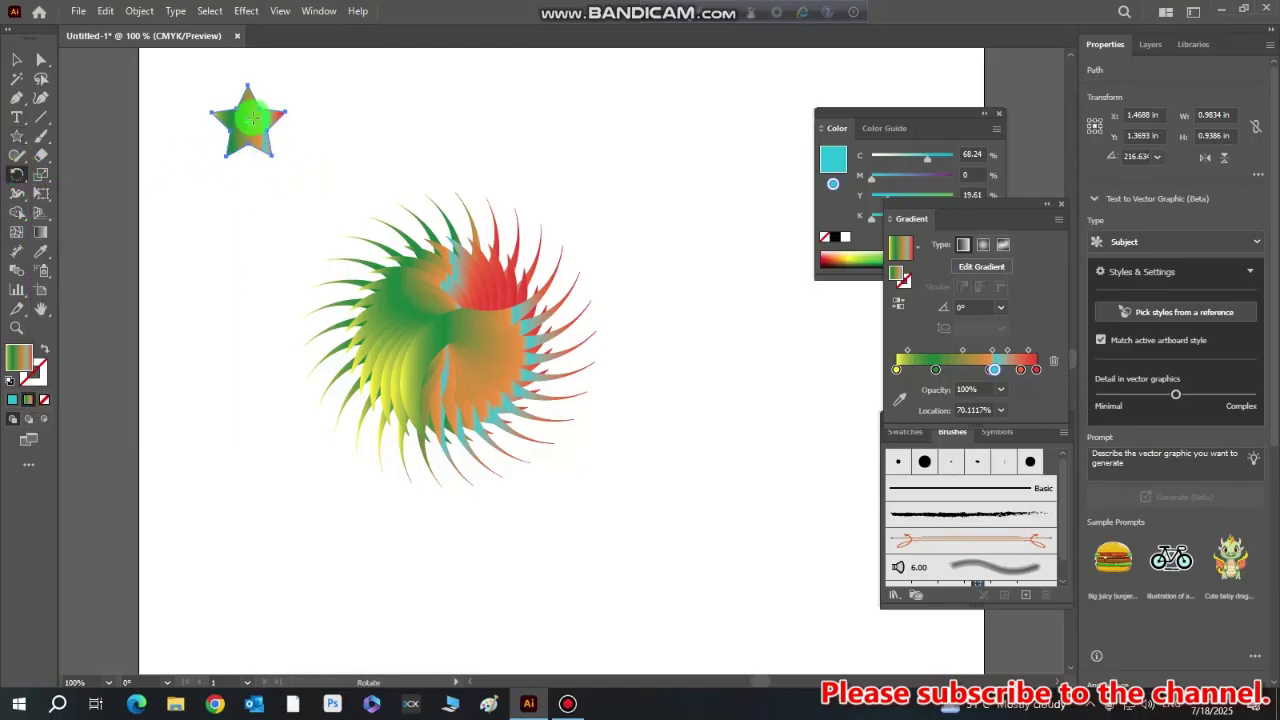
alt+click(253, 118)
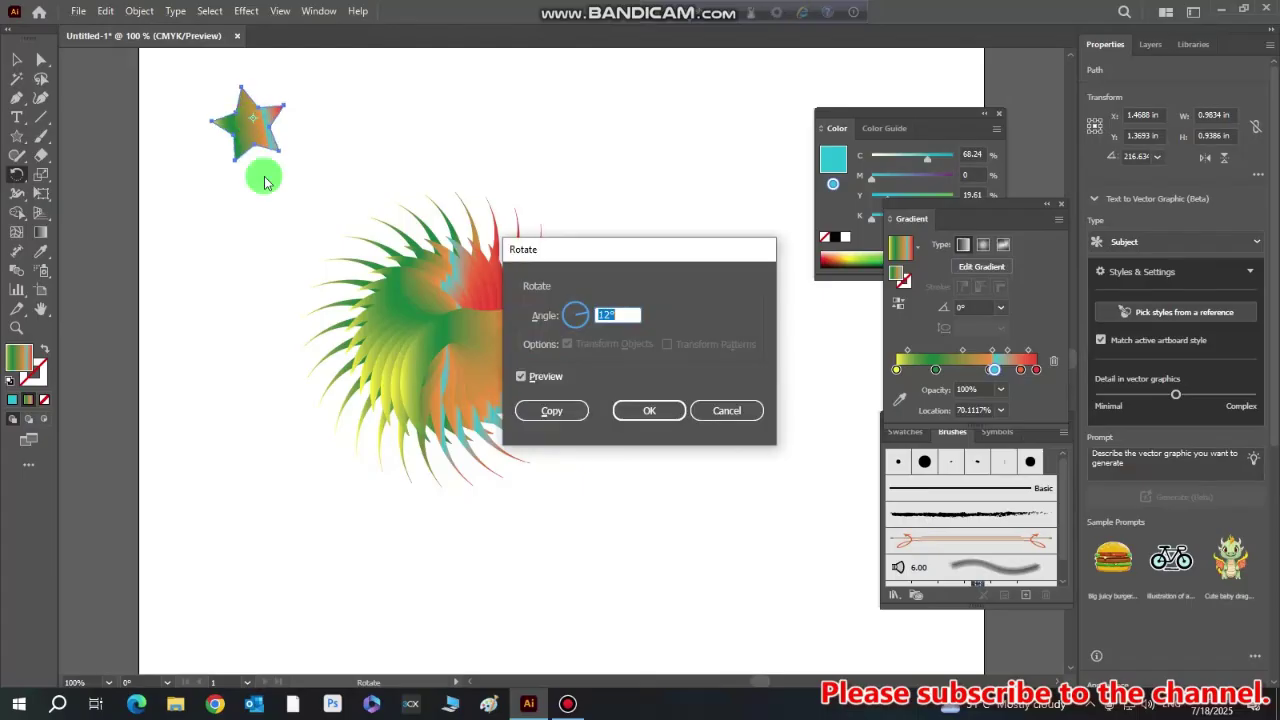
click(571, 413)
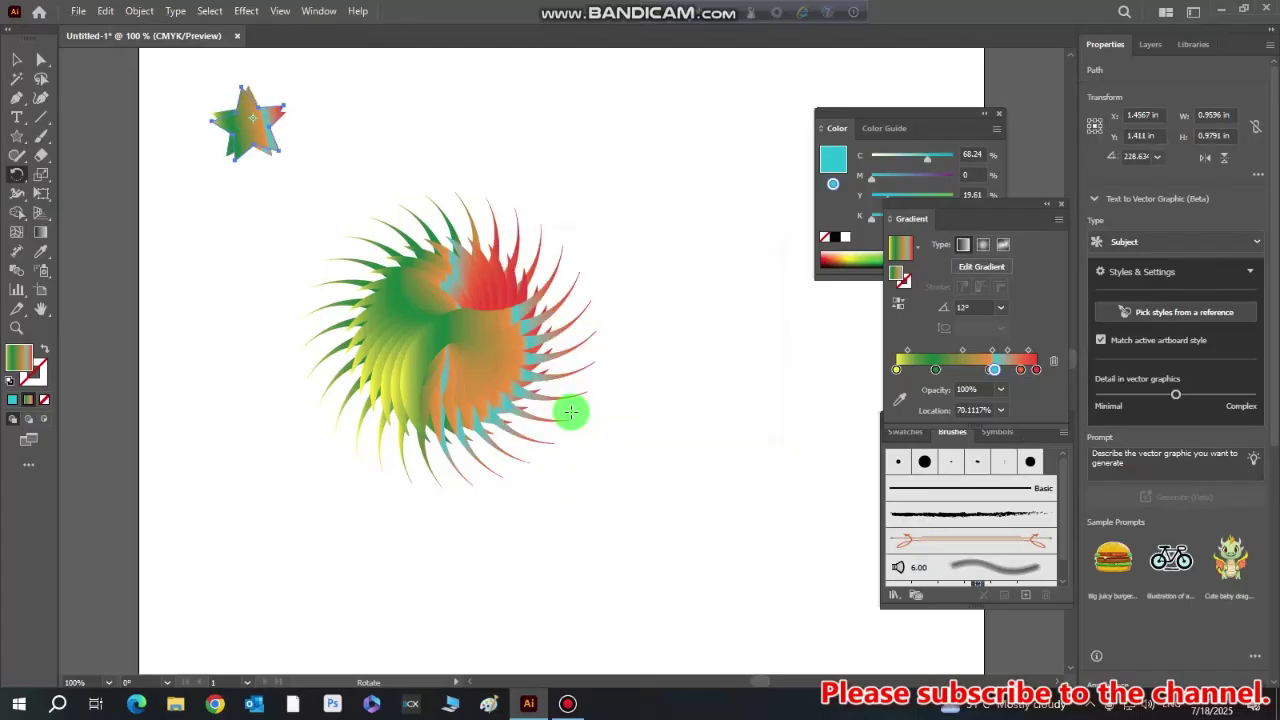
Repeat the star's 12° rotated copy several times around the same point to form a many-pointed rosette
key(ctrl+d)
key(ctrl+d)
key(ctrl+d)
key(ctrl+d)
key(ctrl+d)
key(ctrl+d)
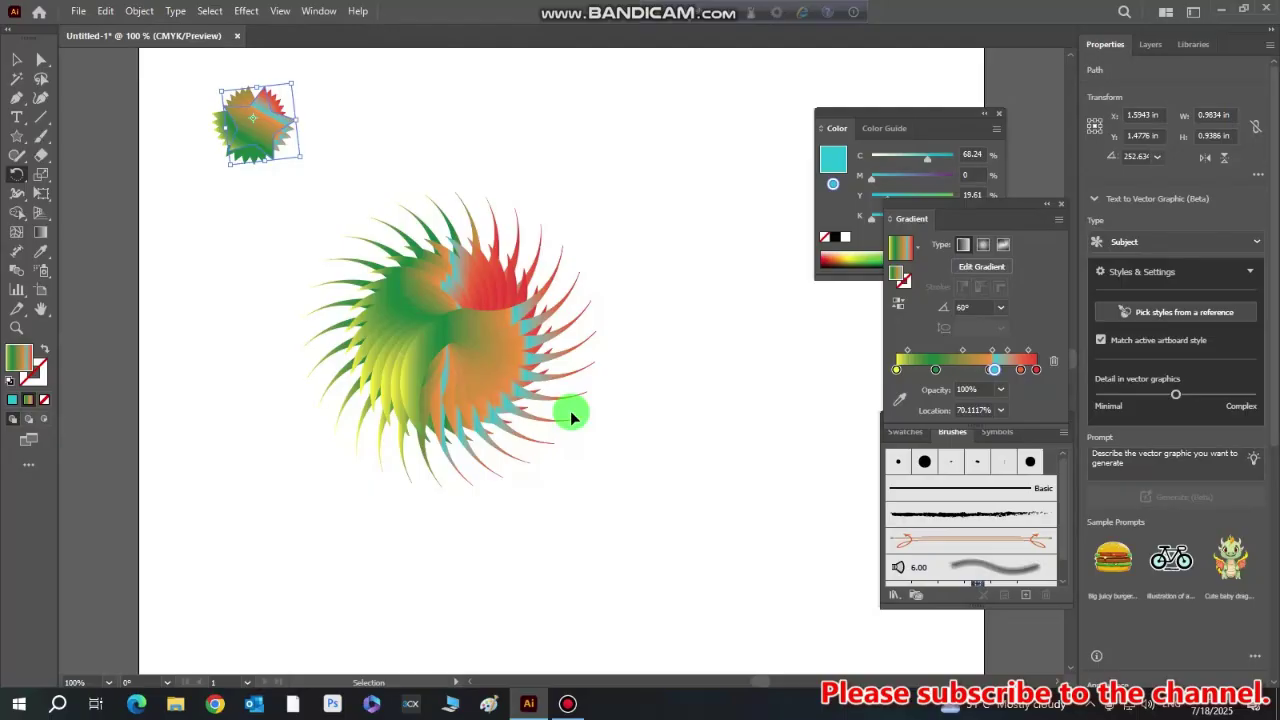
Keep repeating the small star's 12° rotated copy until the rosette's points run evenly all the way around
key(ctrl+d)
key(ctrl+d)
key(ctrl+d)
key(ctrl+d)
key(ctrl+d)
key(ctrl+d)
key(ctrl+d)
key(ctrl+d)
key(ctrl+d)
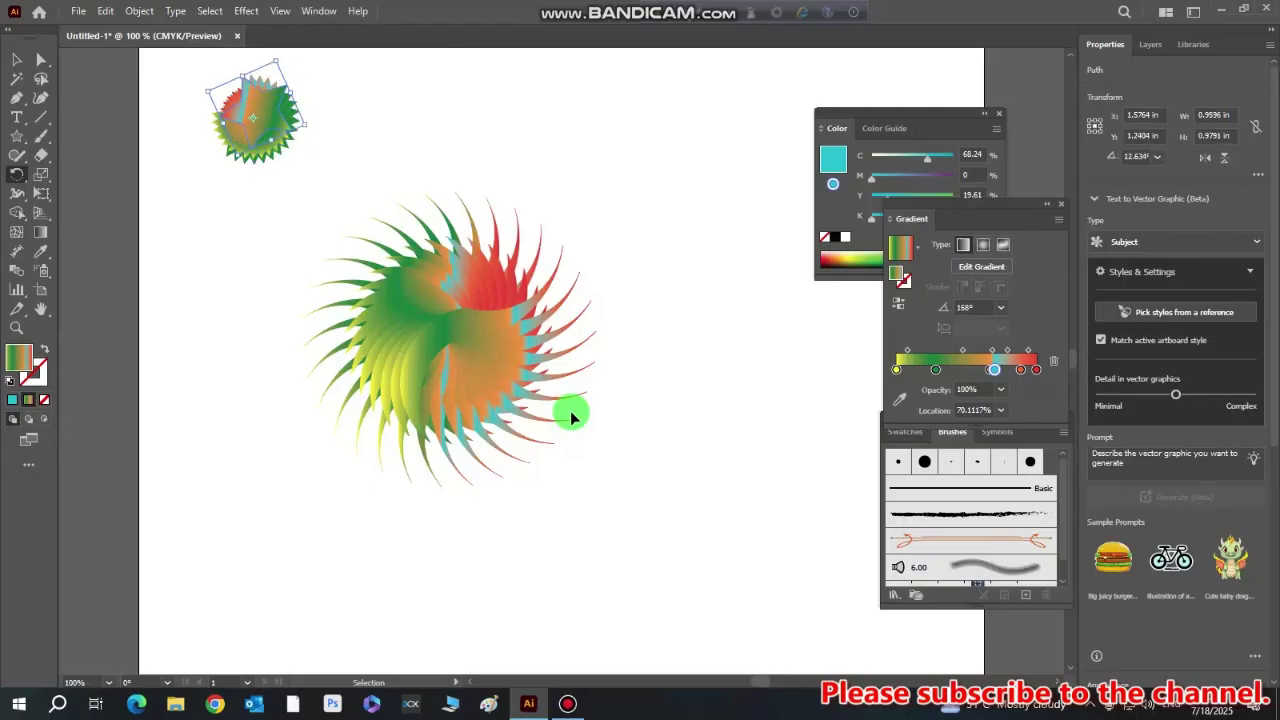
key(ctrl+d)
key(ctrl+d)
key(ctrl+d)
key(ctrl+d)
key(ctrl+d)
key(ctrl+d)
key(ctrl+d)
key(ctrl+d)
key(ctrl+d)
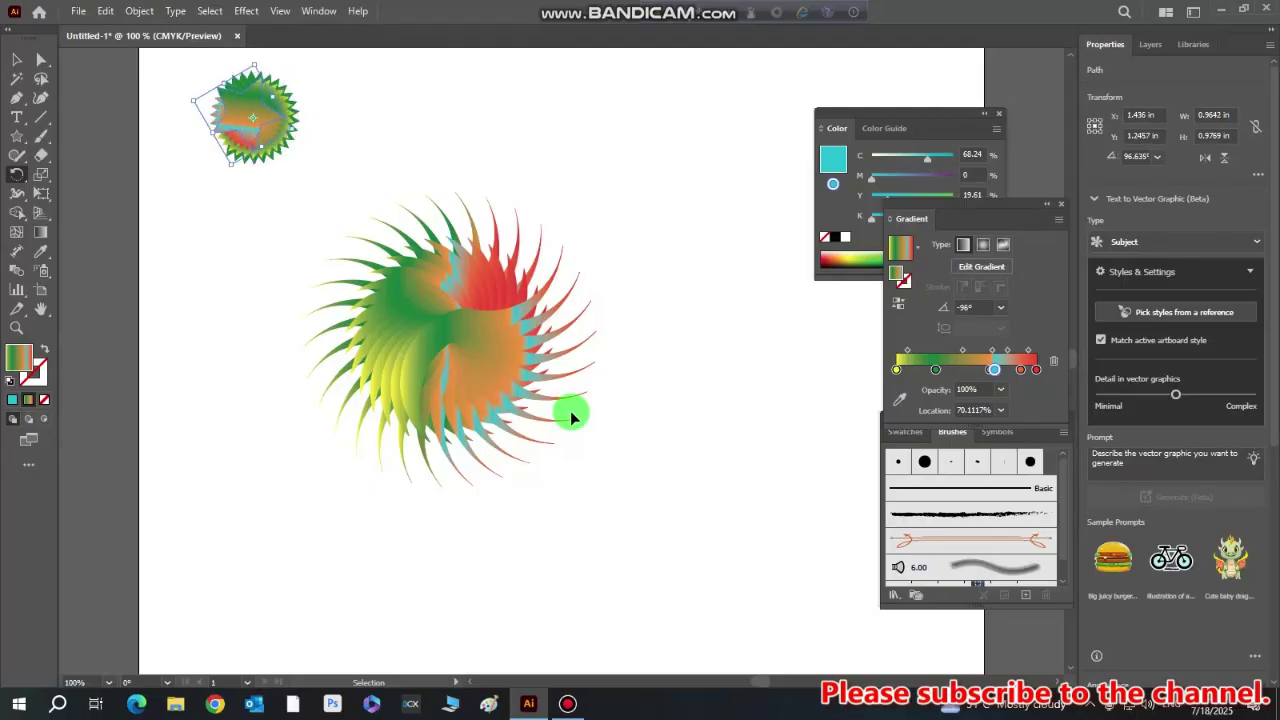
Nudge the last star copy downward from the center of the small rosette
key(Down)
key(Down)
key(Down)
key(Down)
key(Down)
key(Down)
key(Down)
key(Down)
key(Down)
key(Down)
key(Down)
key(Down)
key(Down)
key(Down)
key(Down)
key(Down)
key(Down)
key(Down)
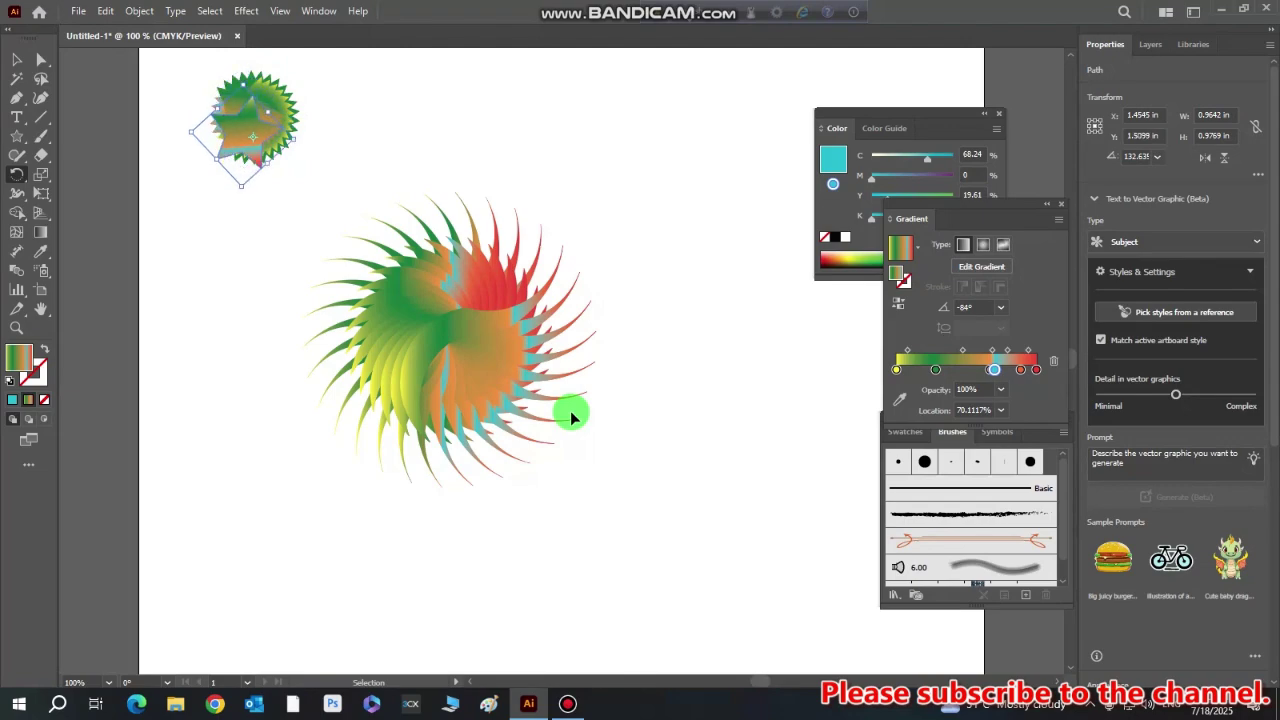
key(Down)
key(Down)
key(Down)
key(Down)
key(Down)
key(Down)
key(Down)
key(Down)
key(Down)
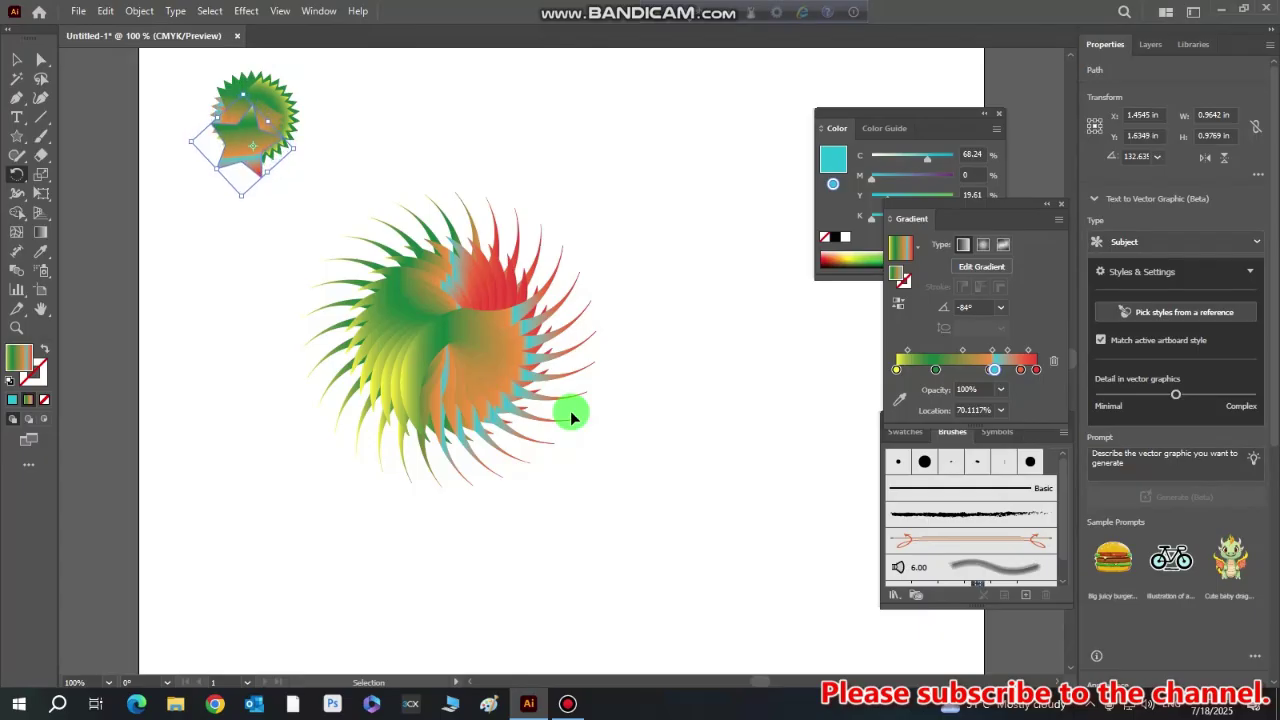
Pull the displaced star copy off the small rosette and delete it
click(18, 57)
click(358, 195)
drag(252, 170, 194, 296)
click(337, 151)
click(203, 268)
key(Delete)
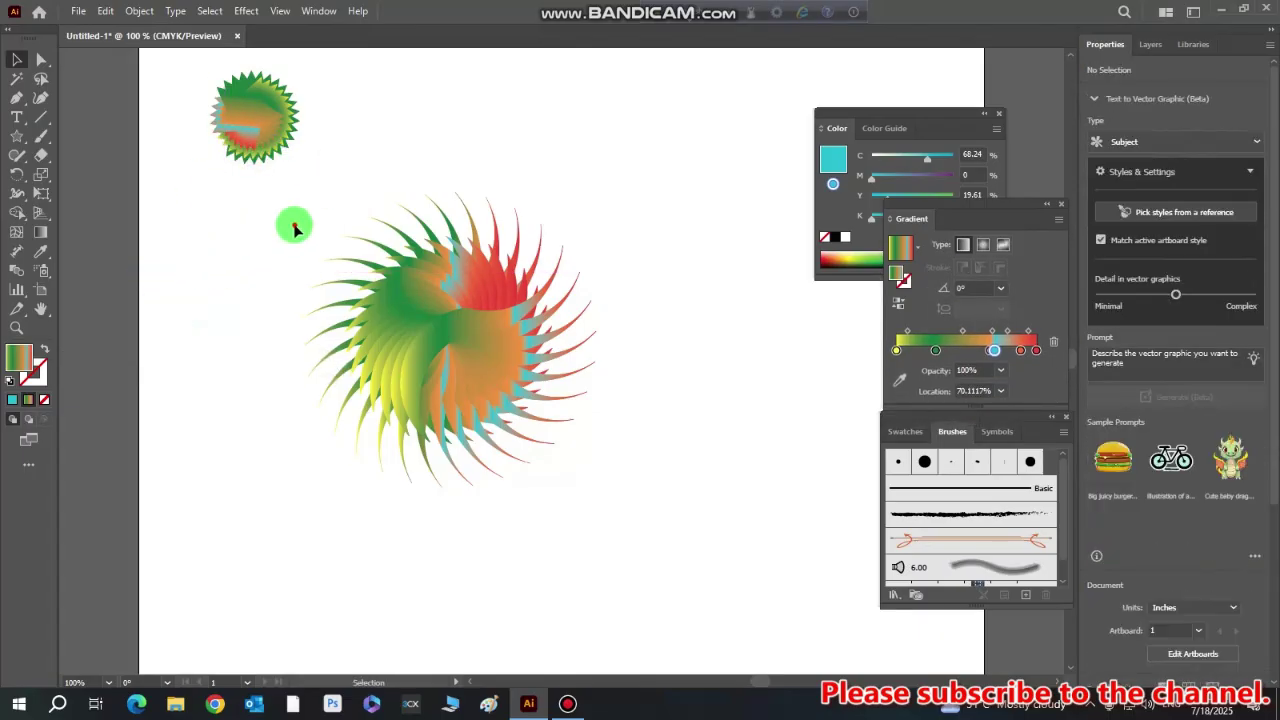
drag(186, 64, 316, 204)
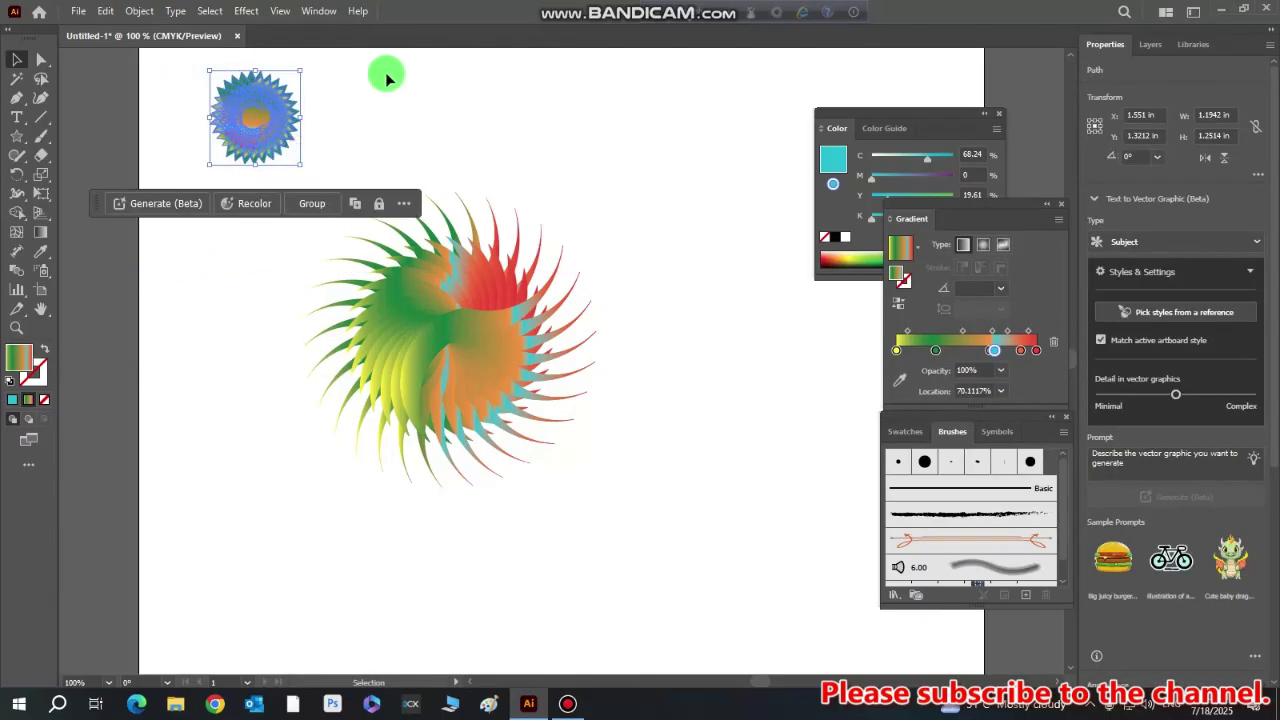
click(377, 133)
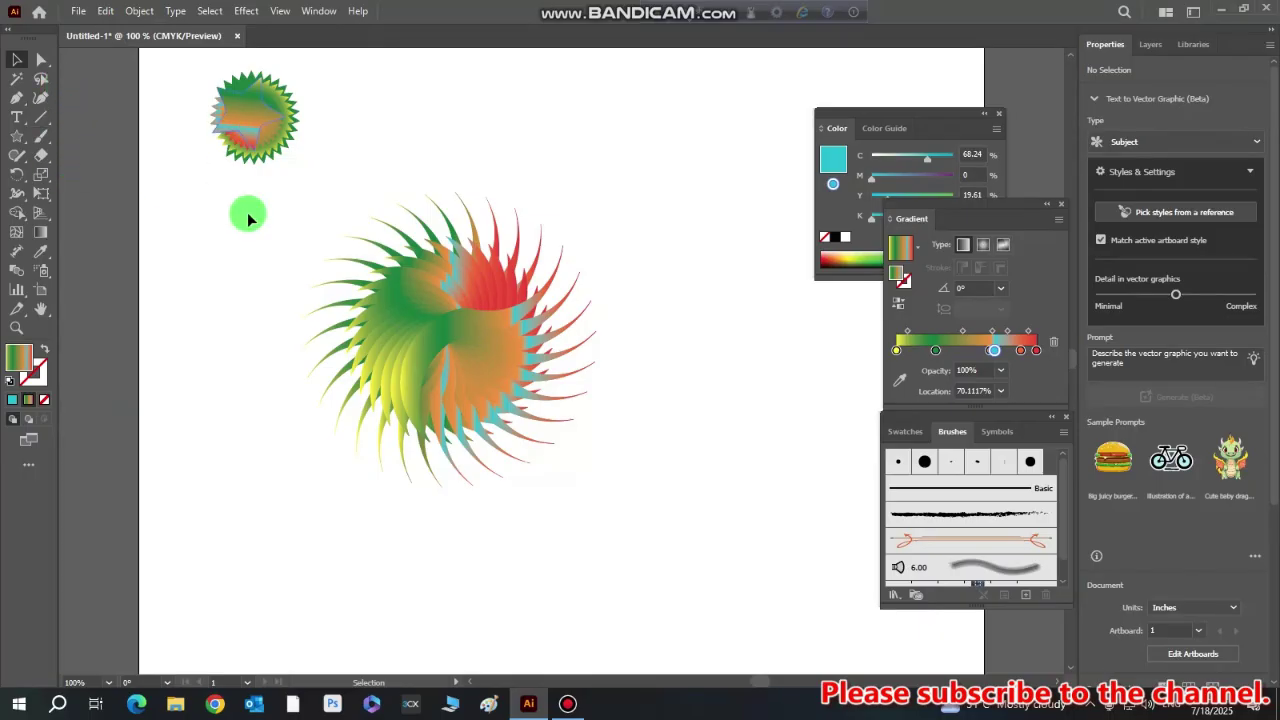
Draw a gradient-filled rounded rectangle about 2.51 in wide and 1.25 in high and place it below the large radial design
click(22, 134)
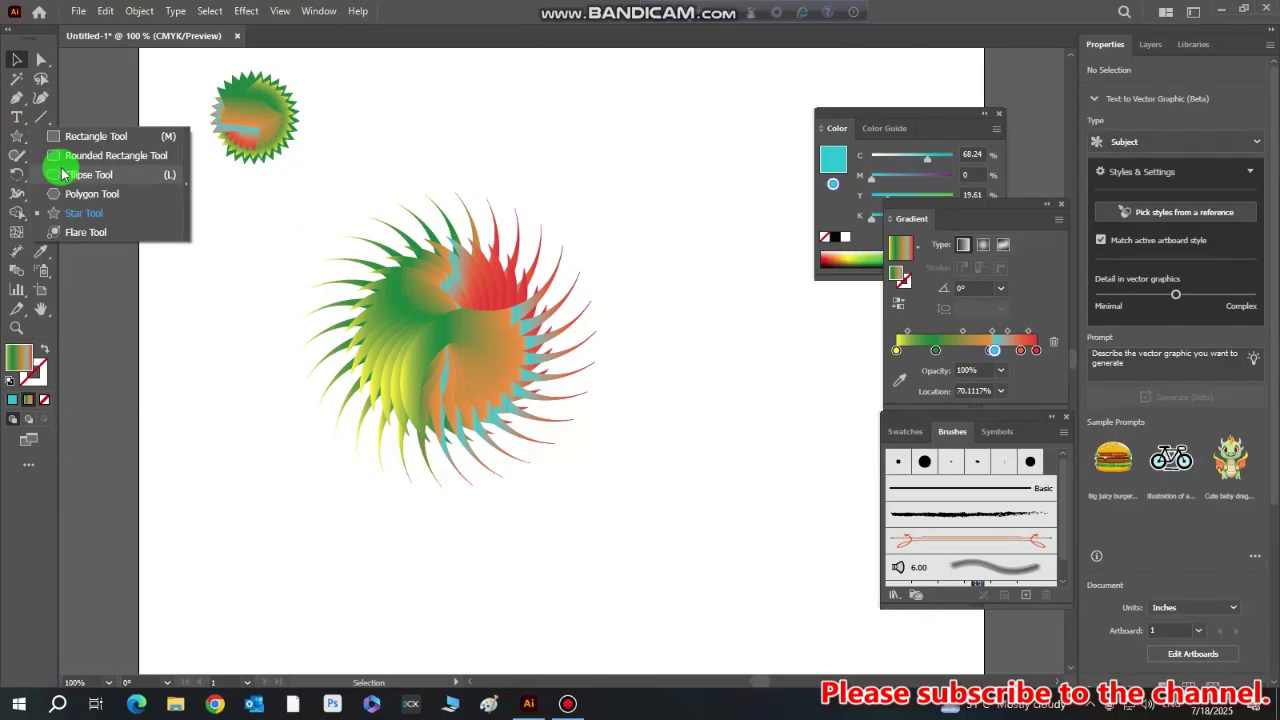
click(54, 155)
drag(455, 108, 647, 202)
click(16, 59)
click(554, 140)
drag(554, 140, 600, 535)
scroll(606, 430, down, 4)
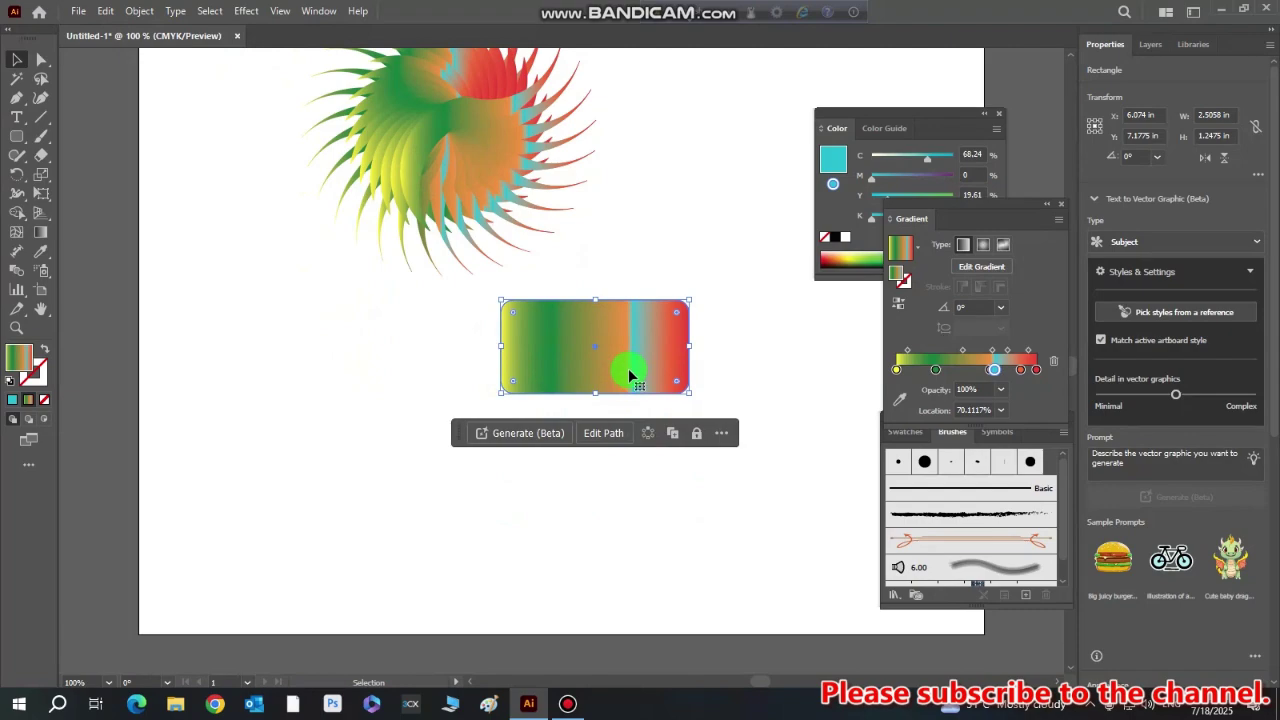
Resize the rounded rectangle to about 2.05 in wide and 1.56 in high
drag(690, 346, 655, 346)
drag(575, 299, 575, 277)
click(12, 138)
Add the text "Company" on the rounded rectangle and enlarge it to about 1.35 in wide and 0.82 in high
click(17, 120)
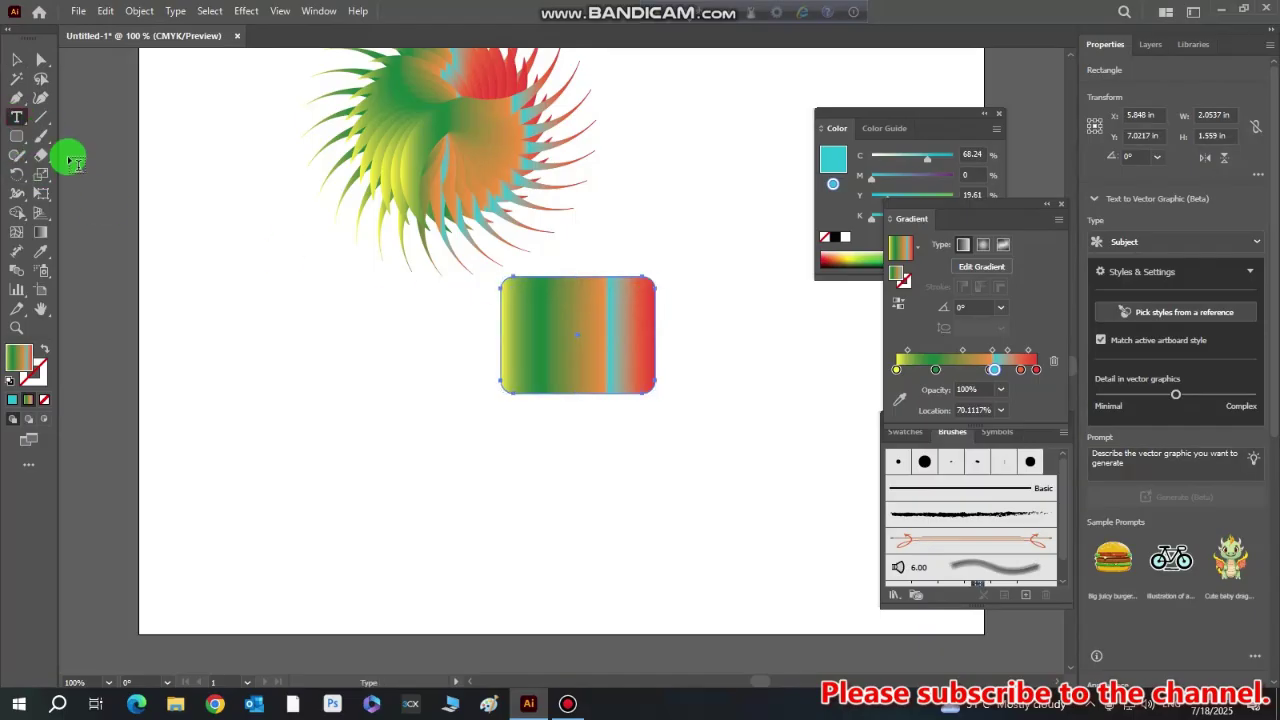
click(578, 324)
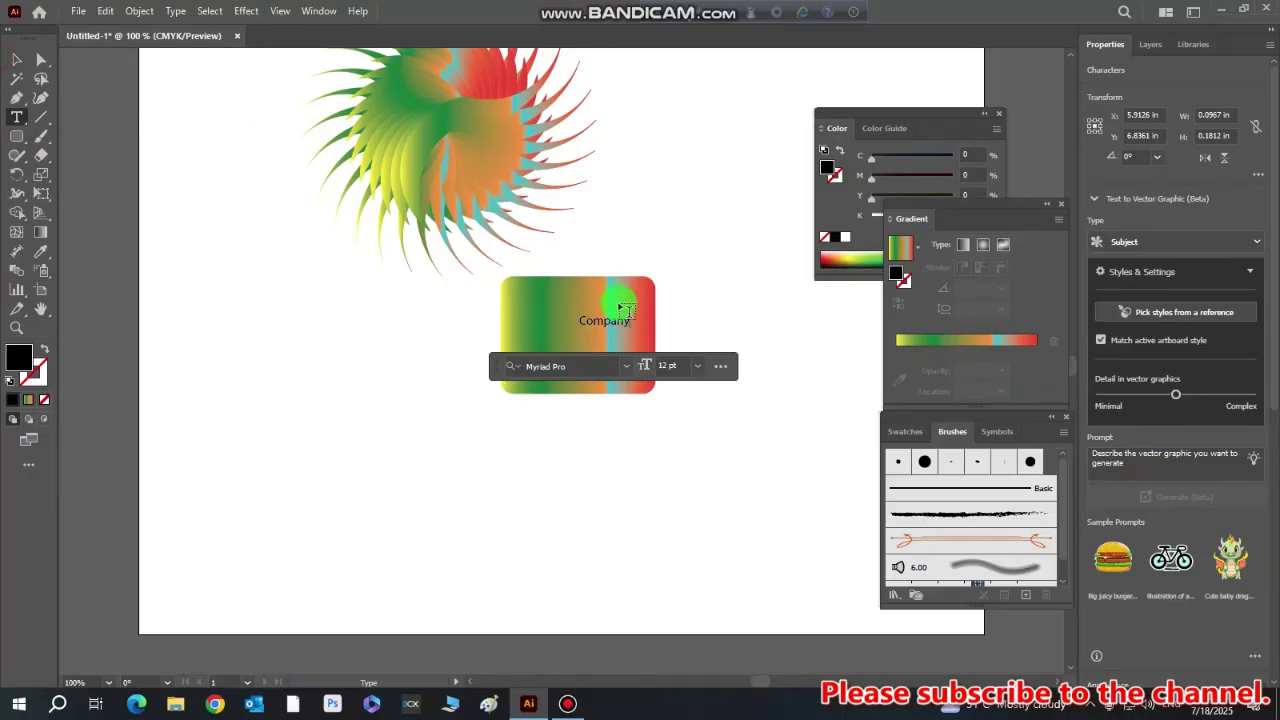
click(22, 58)
drag(625, 323, 601, 346)
click(27, 401)
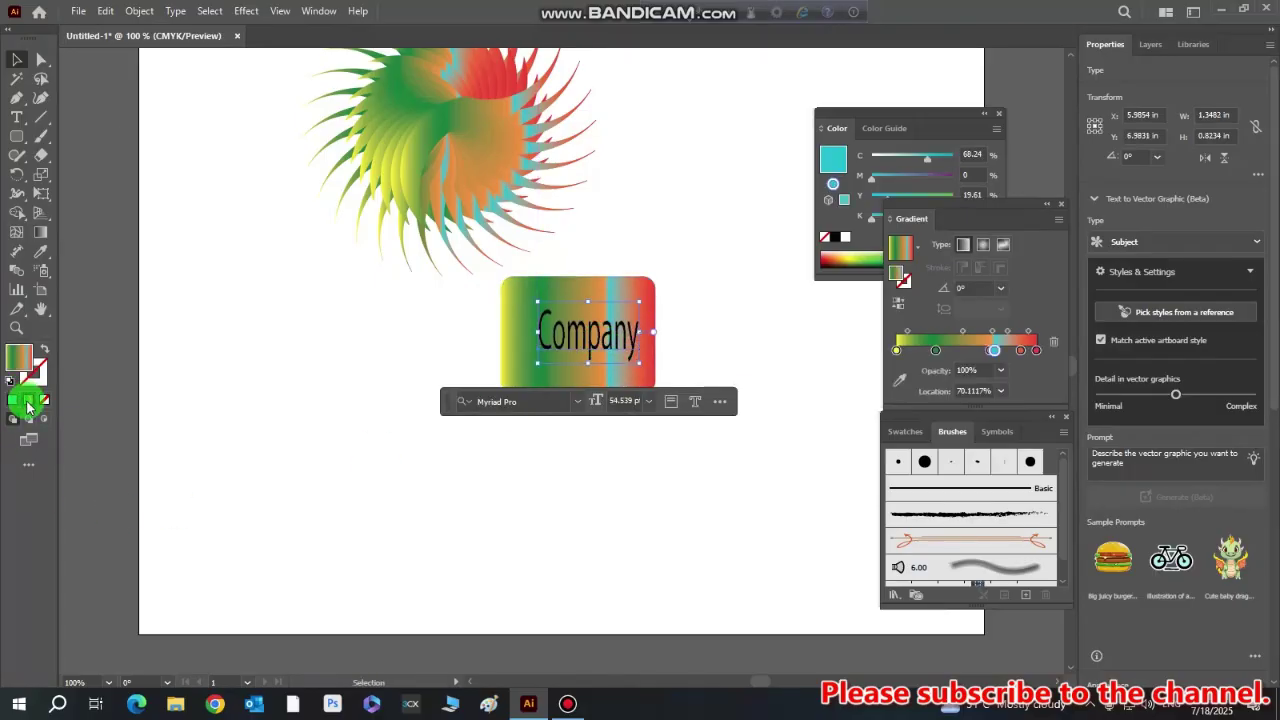
Replace the rounded rectangle's gradient fill with a solid medium blue
click(506, 323)
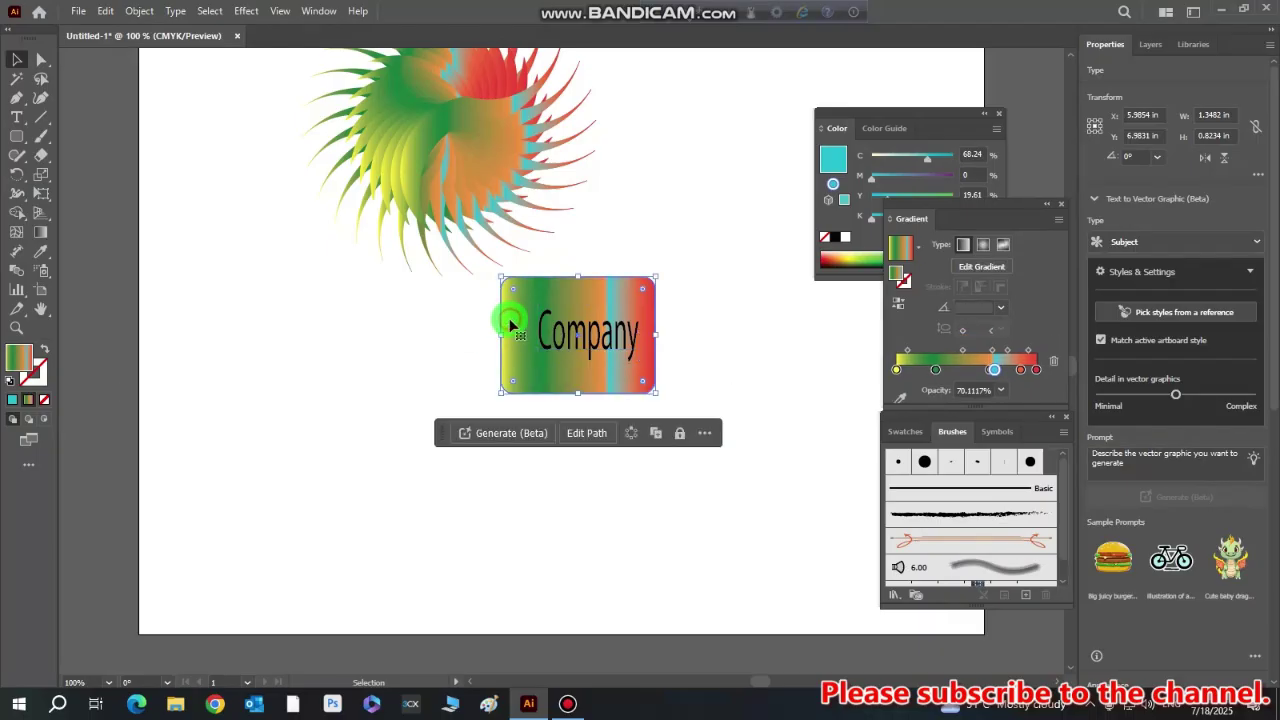
double_click(28, 362)
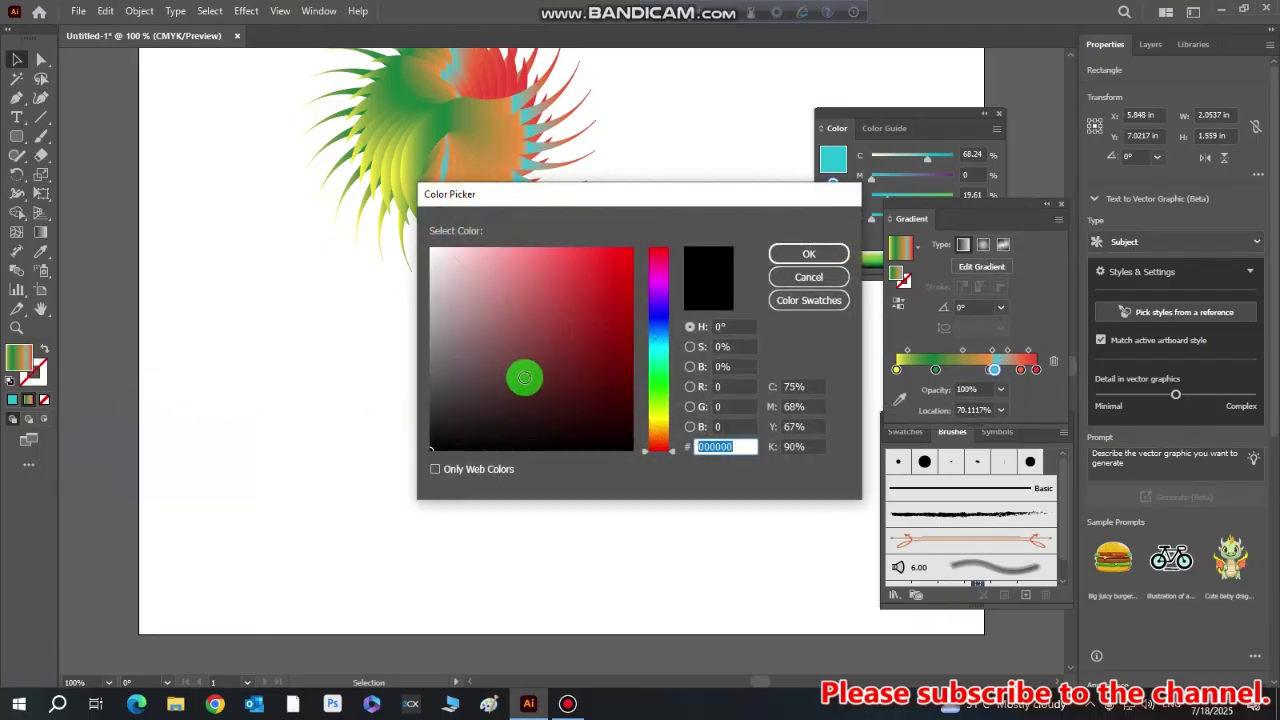
click(657, 326)
click(551, 286)
click(597, 289)
click(809, 259)
click(670, 560)
Fill the "Company" text with bright red and center it horizontally on the blue rectangle
click(586, 323)
double_click(15, 358)
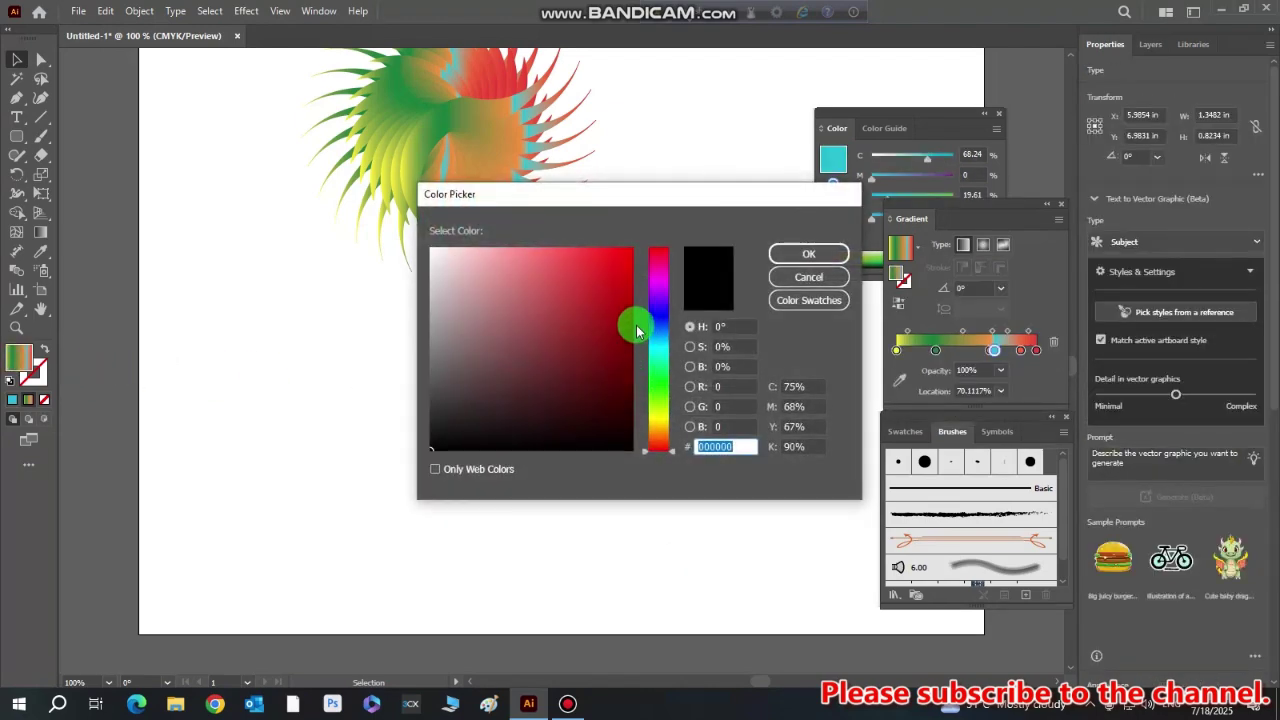
click(615, 273)
click(809, 254)
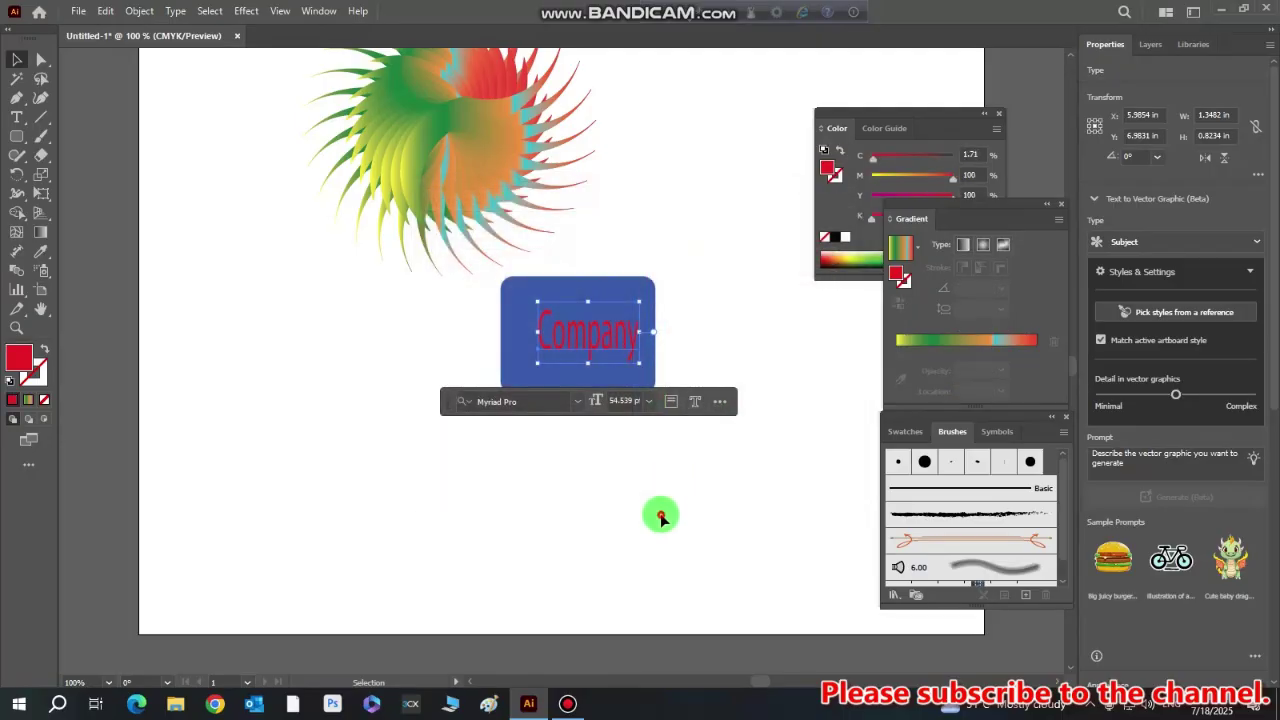
click(657, 514)
click(611, 345)
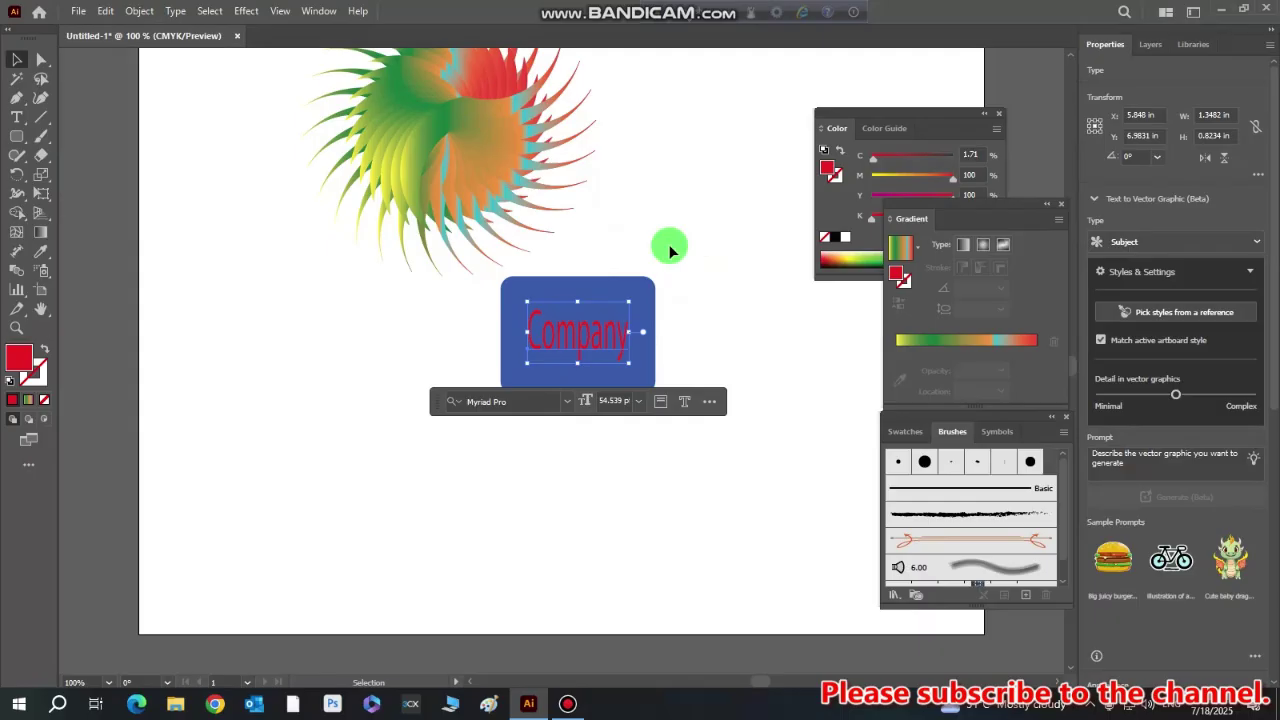
Apply the 3D Extrude & Bevel effect to the "Company" text with a depth of 50 px
click(318, 10)
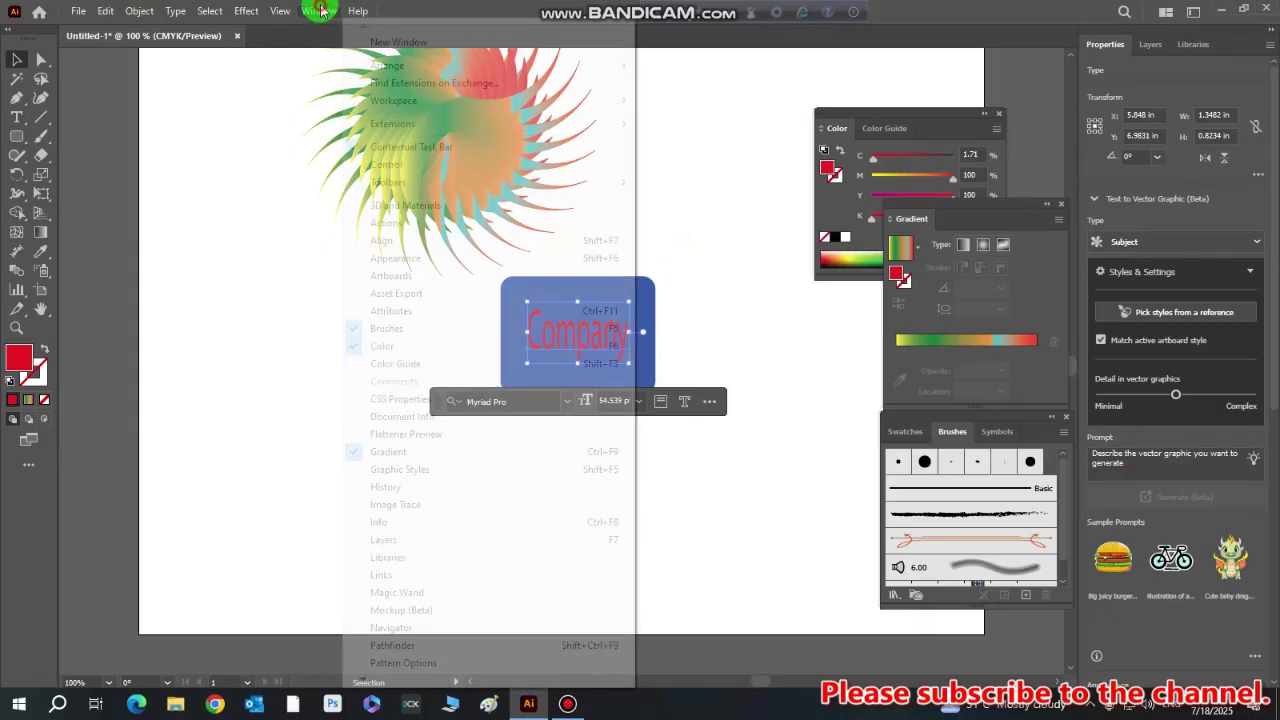
mouse_move(250, 12)
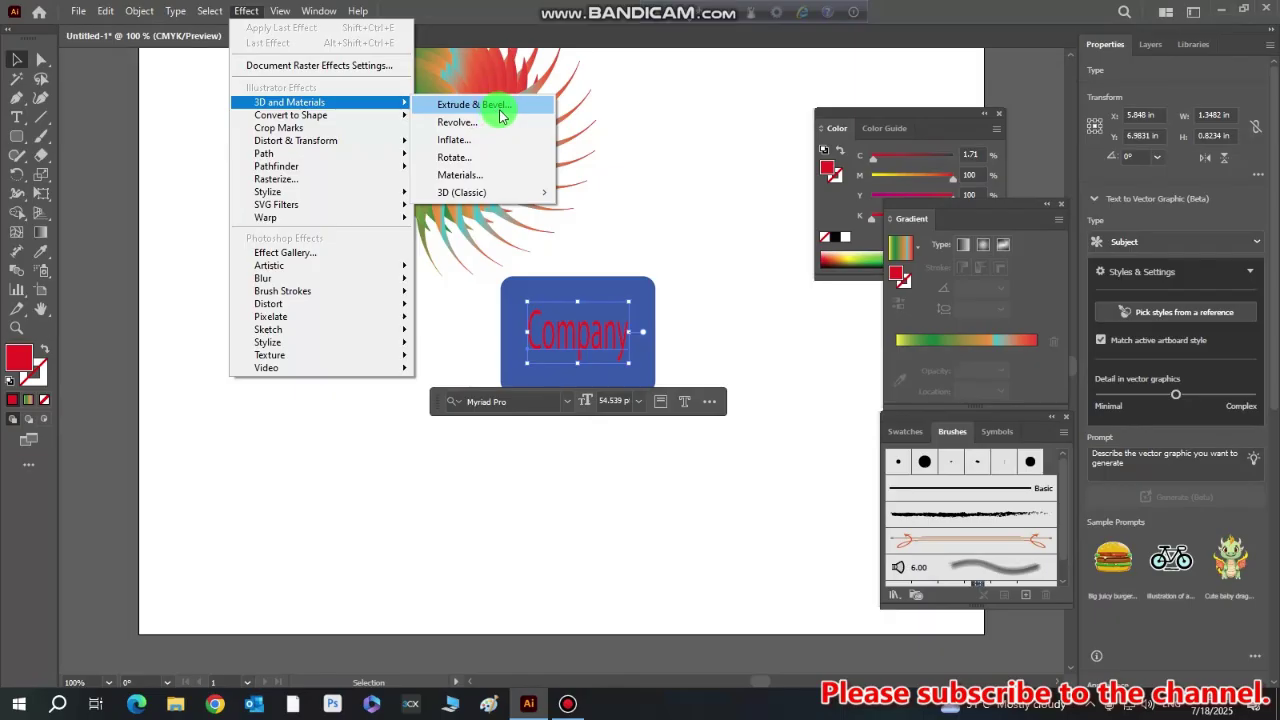
click(500, 113)
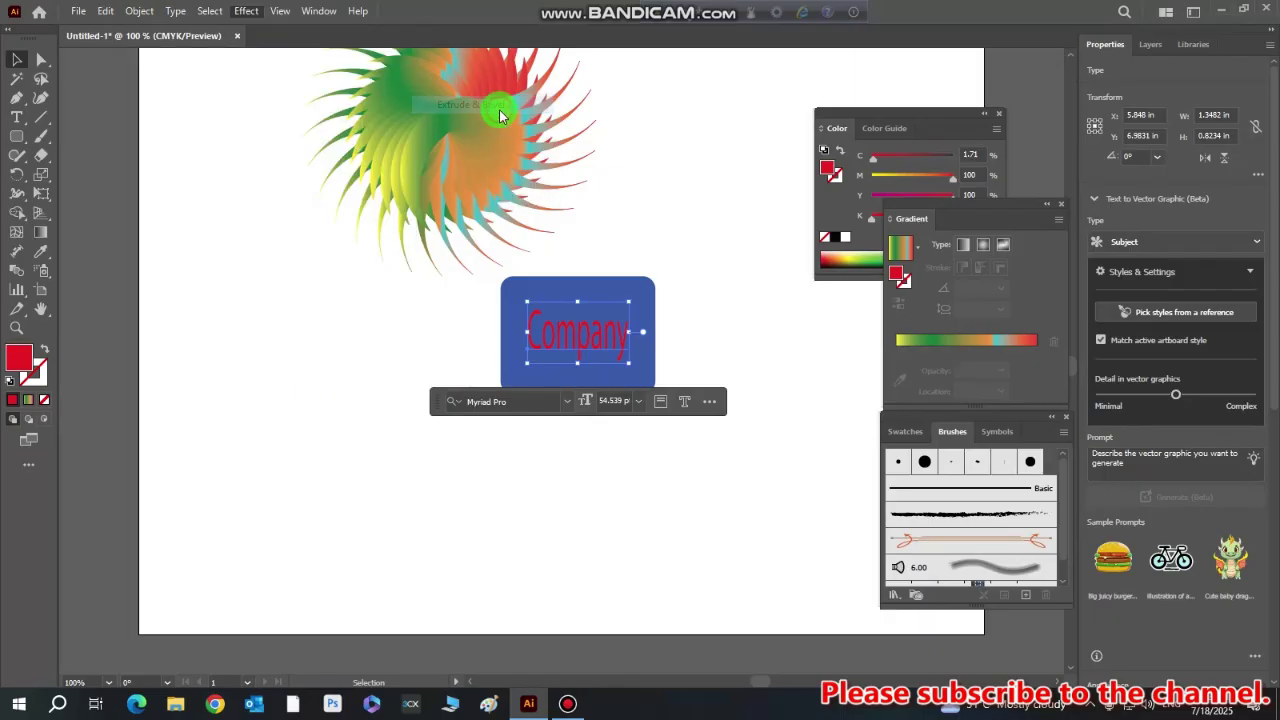
scroll(744, 392, down, 1)
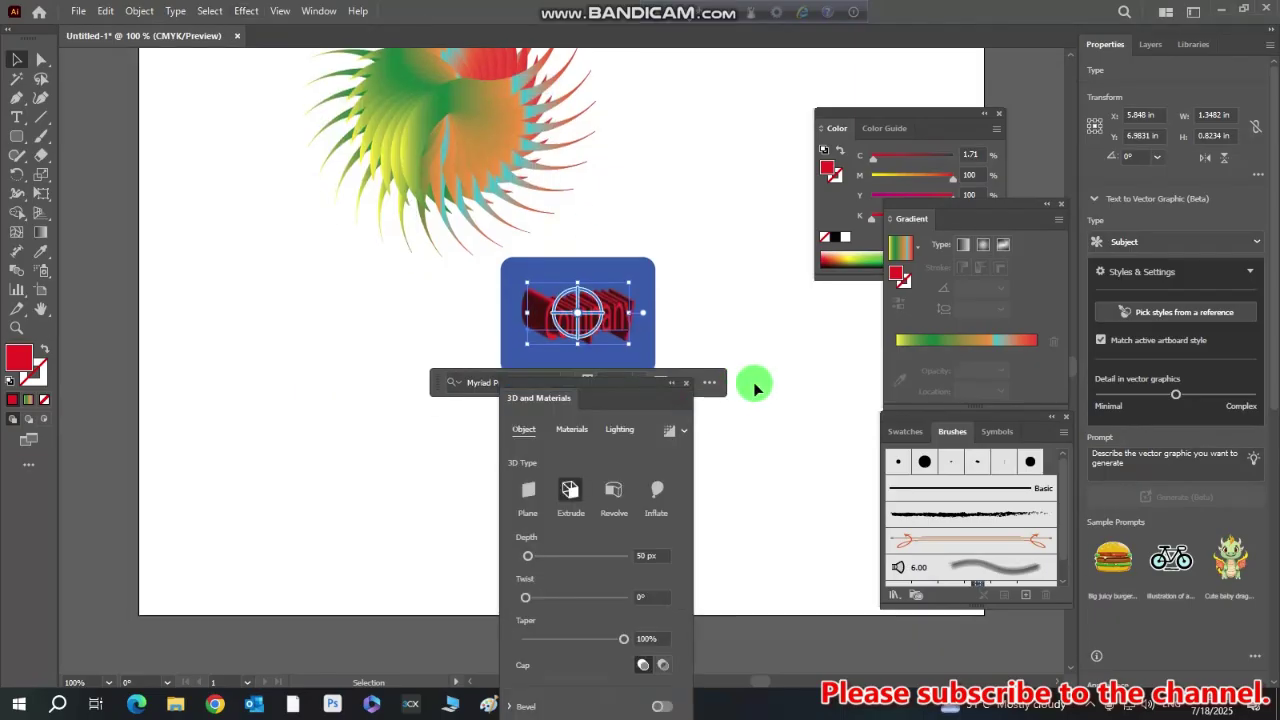
click(768, 330)
Apply the multicolor gradient to the extruded "Company" text's stroke
click(573, 326)
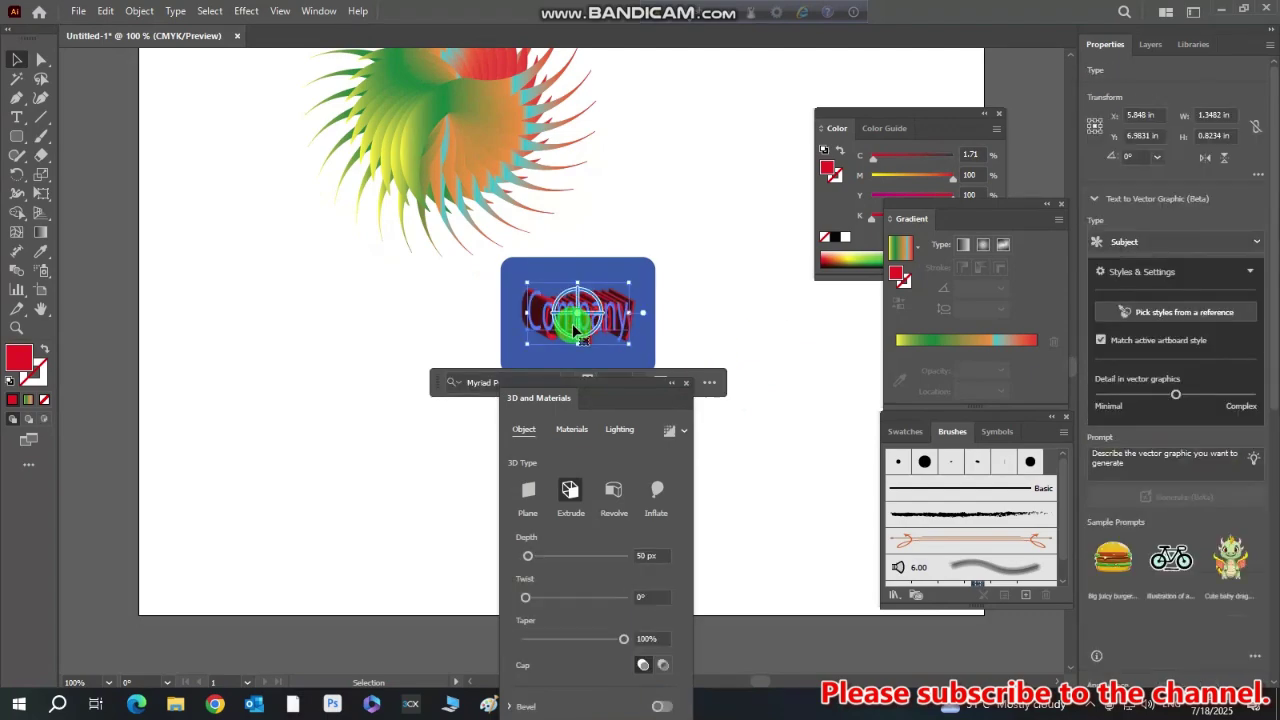
click(38, 374)
click(30, 401)
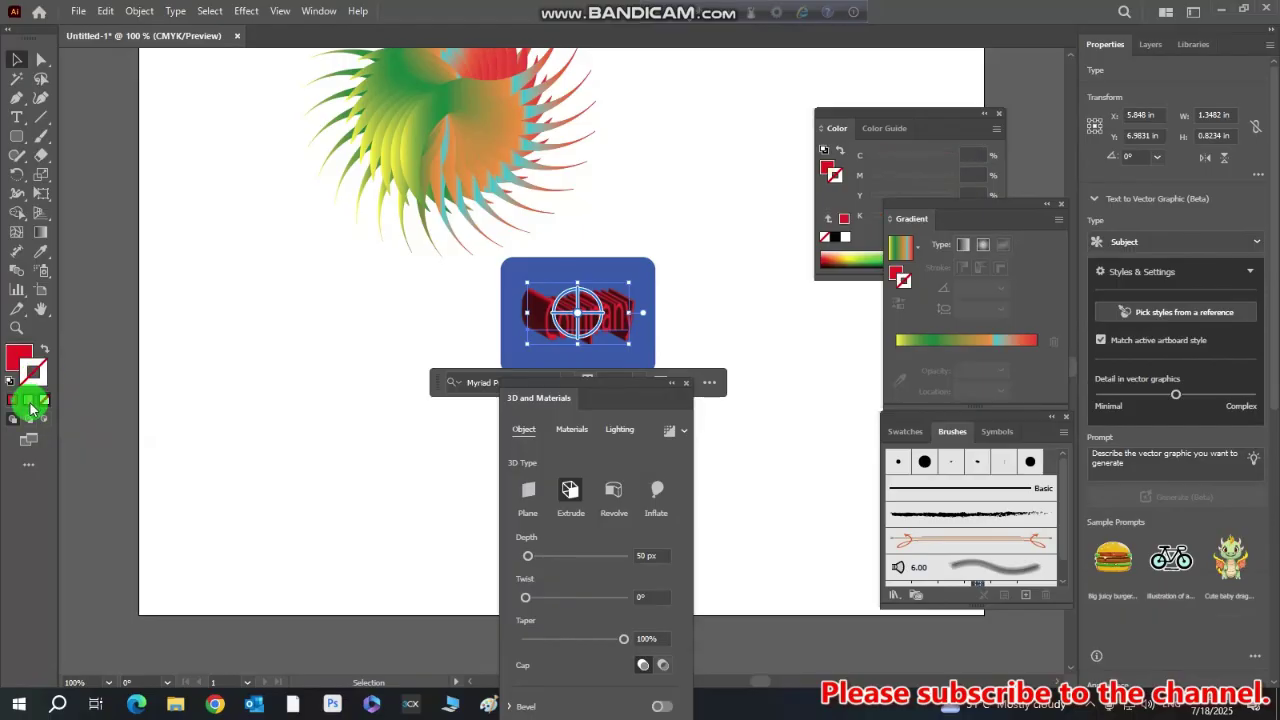
click(256, 354)
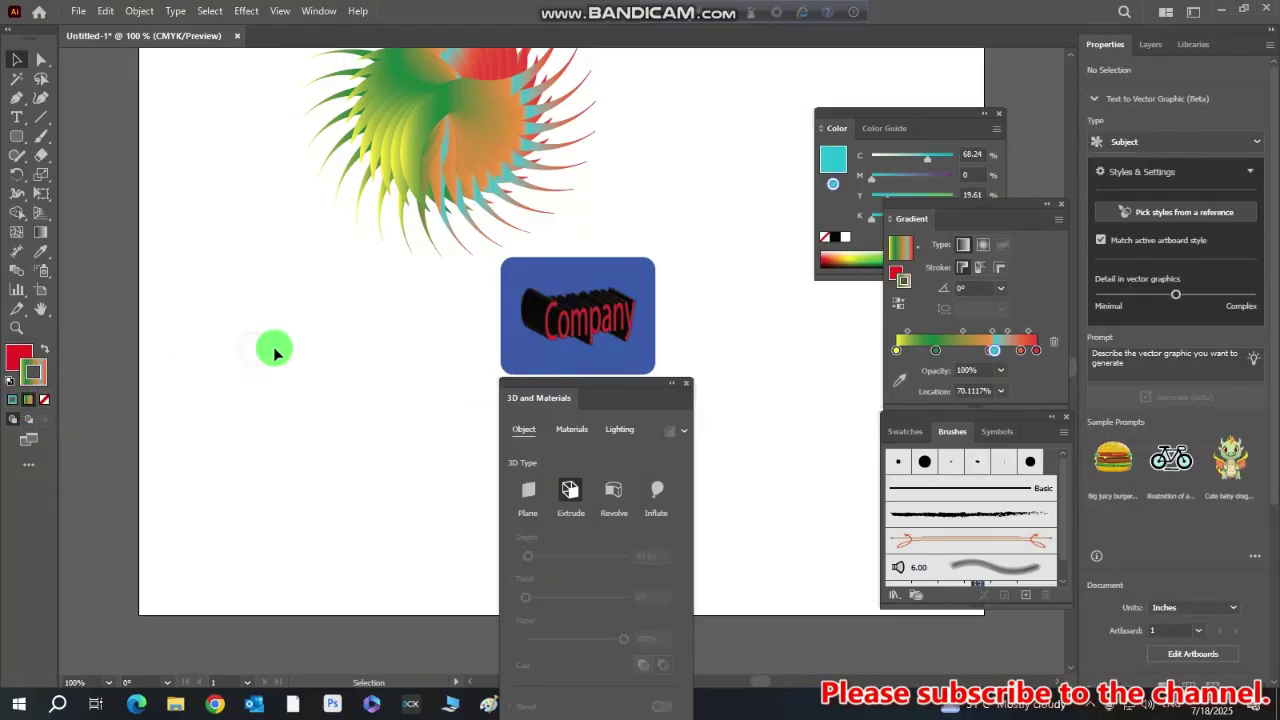
Group the 3D "Company" text with its blue rectangle and move the group left, directly beneath the radial design
drag(528, 245, 596, 322)
click(706, 334)
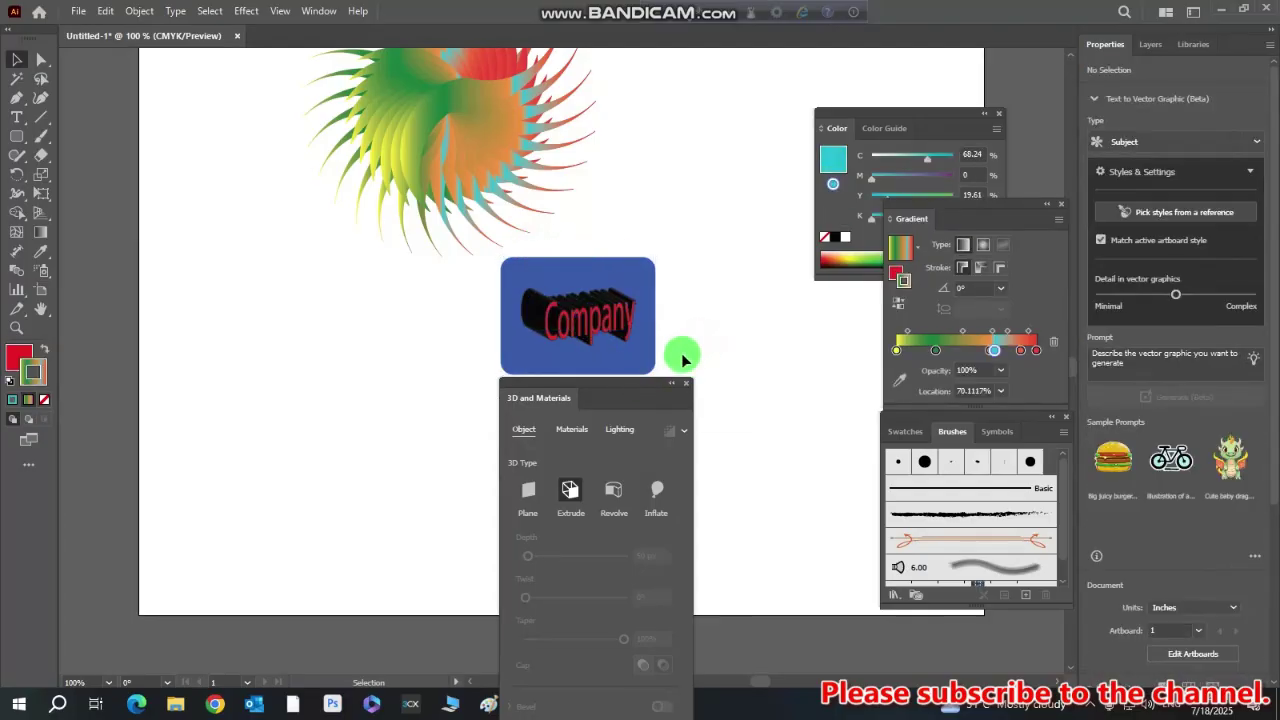
scroll(681, 360, down, 2)
drag(655, 305, 604, 290)
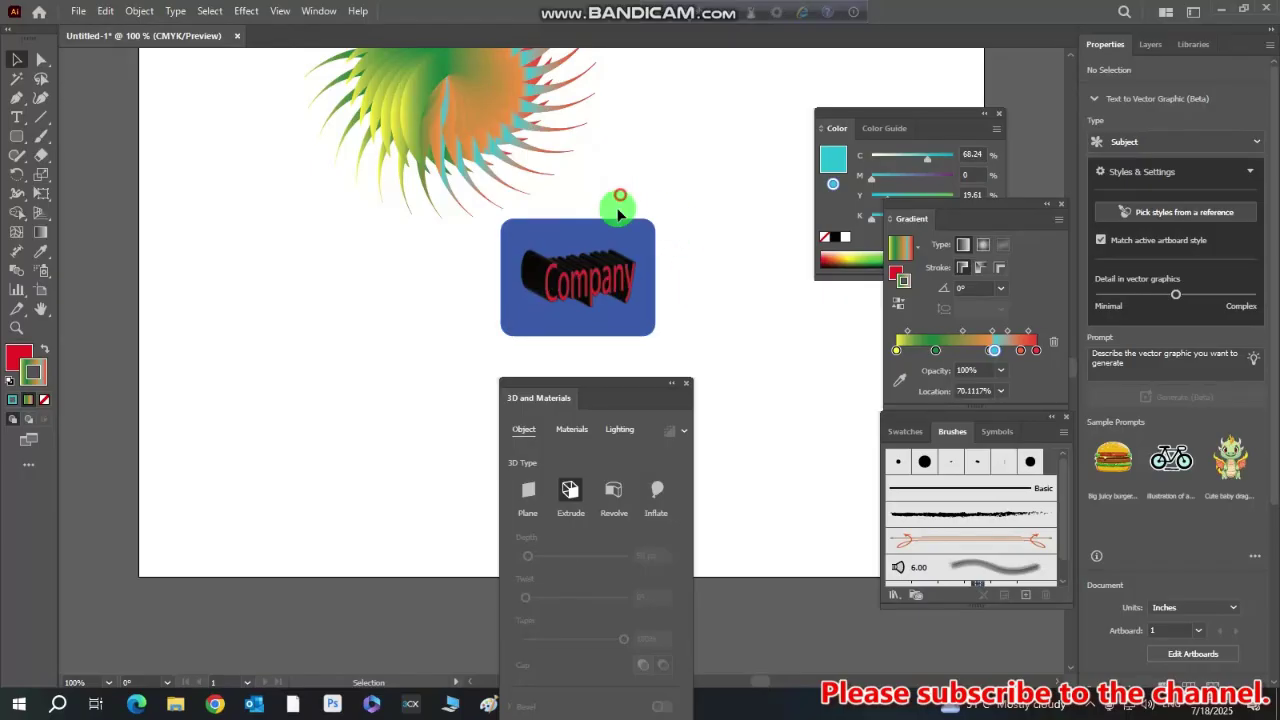
drag(620, 197, 614, 320)
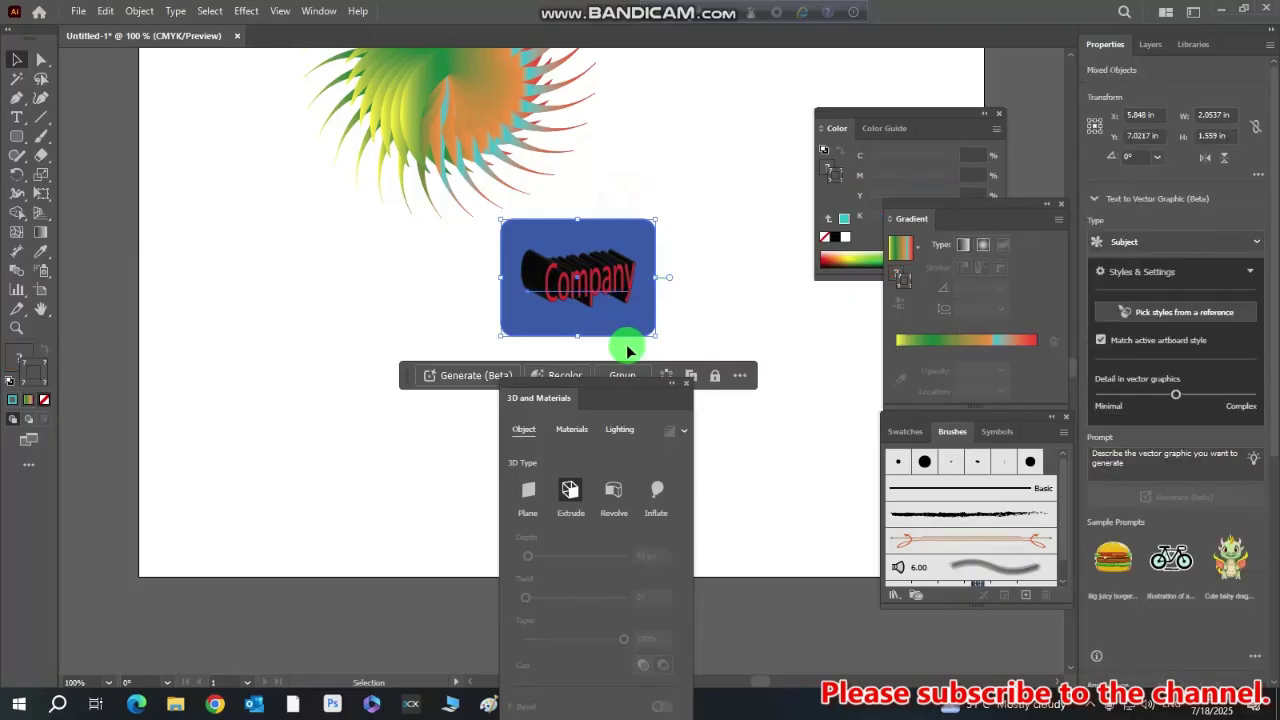
scroll(625, 363, down, 2)
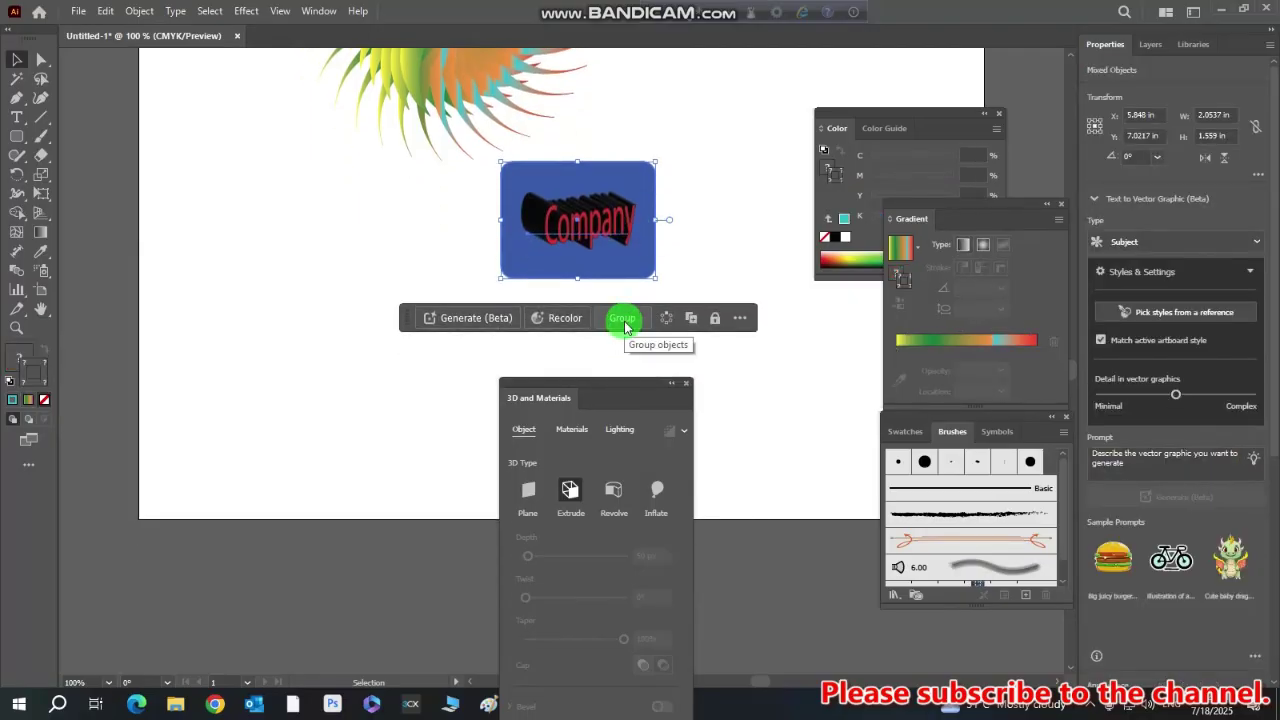
click(622, 318)
drag(563, 187, 422, 213)
scroll(611, 303, up, 3)
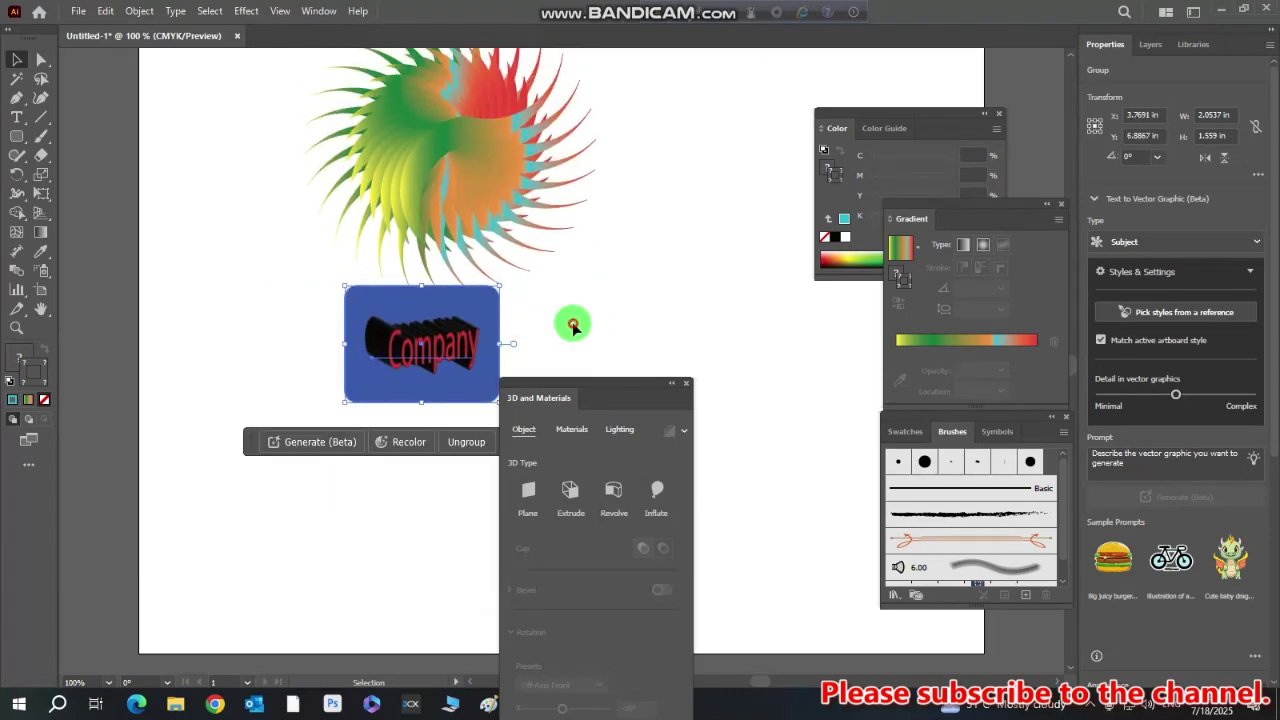
click(573, 325)
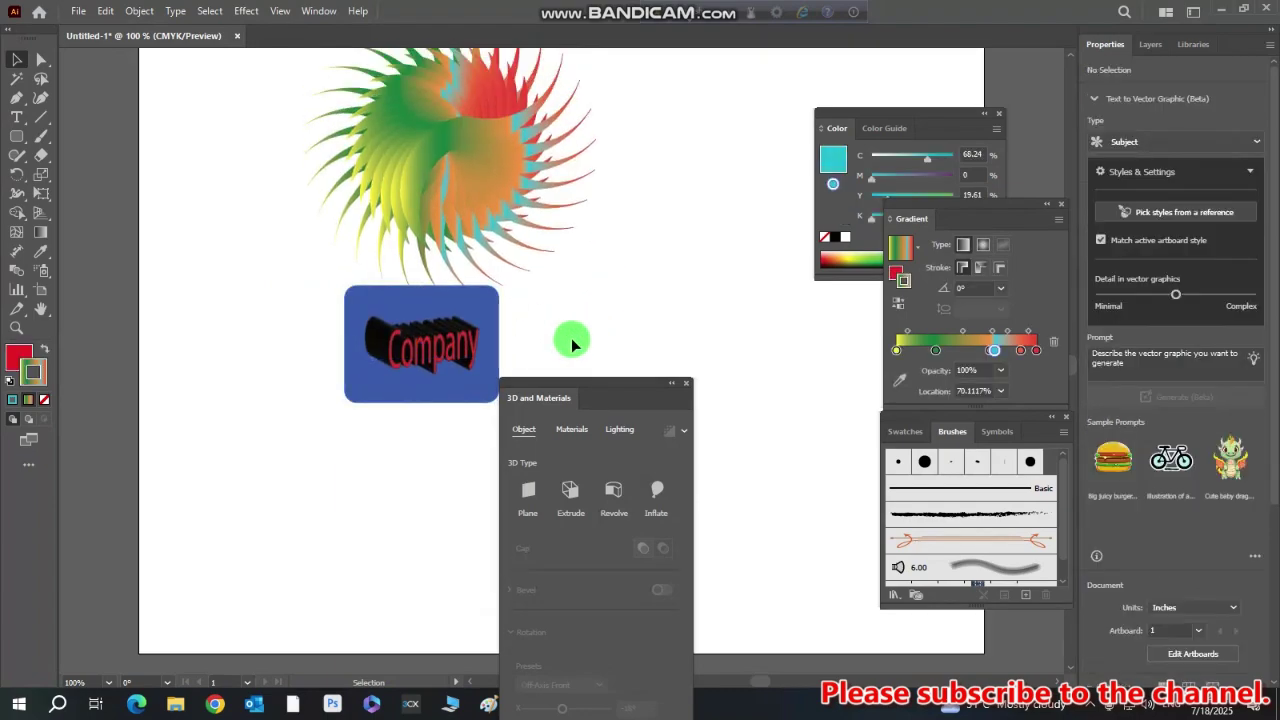
Ungroup the "Company" text and its blue rectangle
click(432, 350)
right_click(440, 362)
click(636, 271)
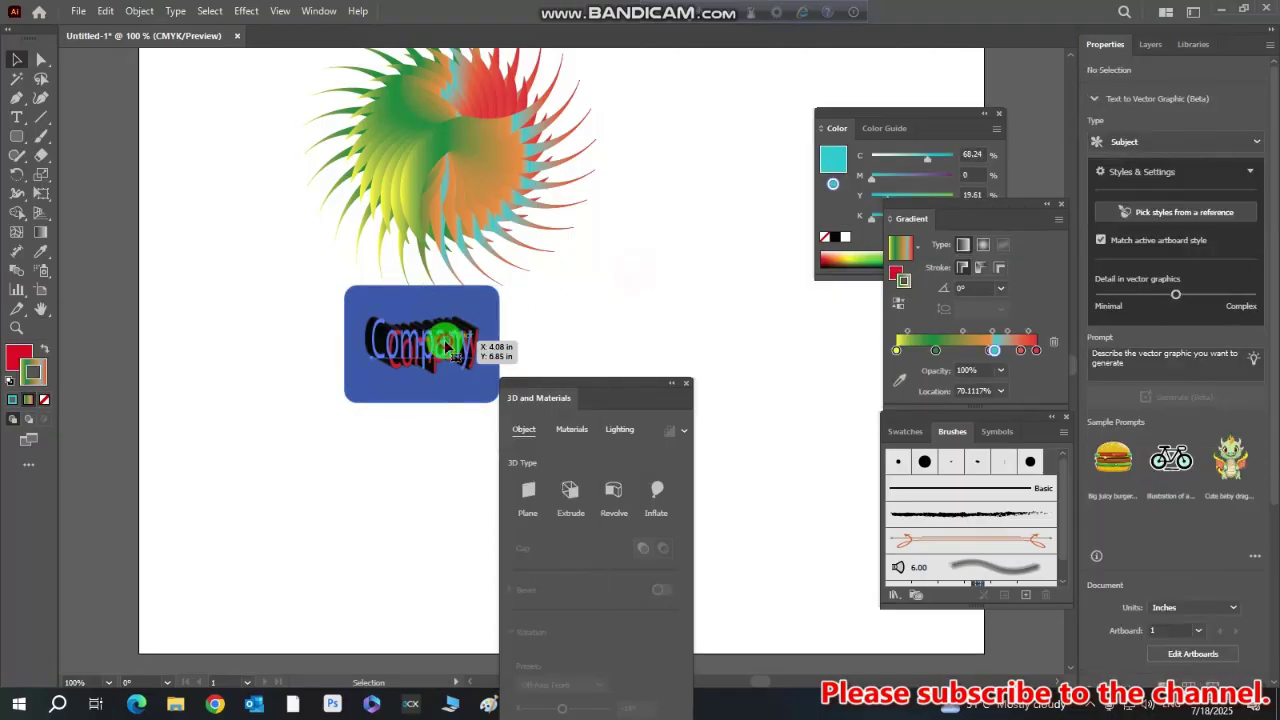
click(486, 348)
click(464, 452)
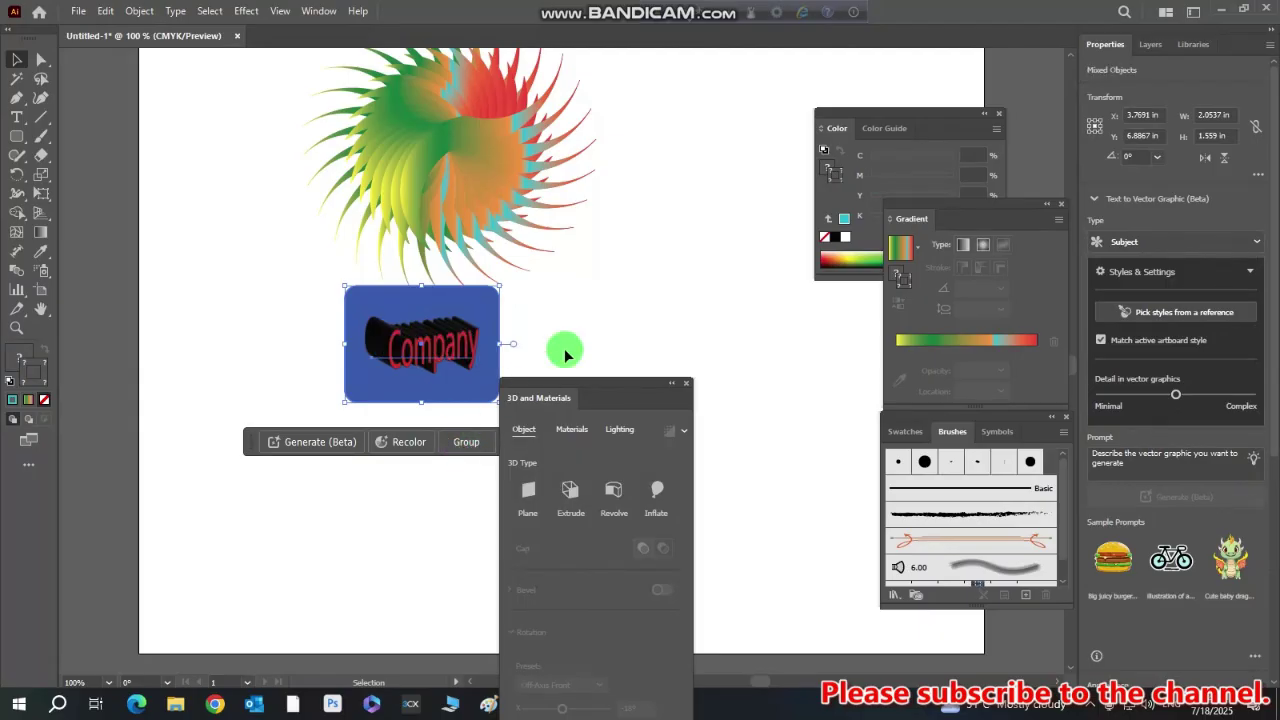
click(603, 299)
Change the "Company" text's stroke from the gradient to bright green #63E517
click(405, 350)
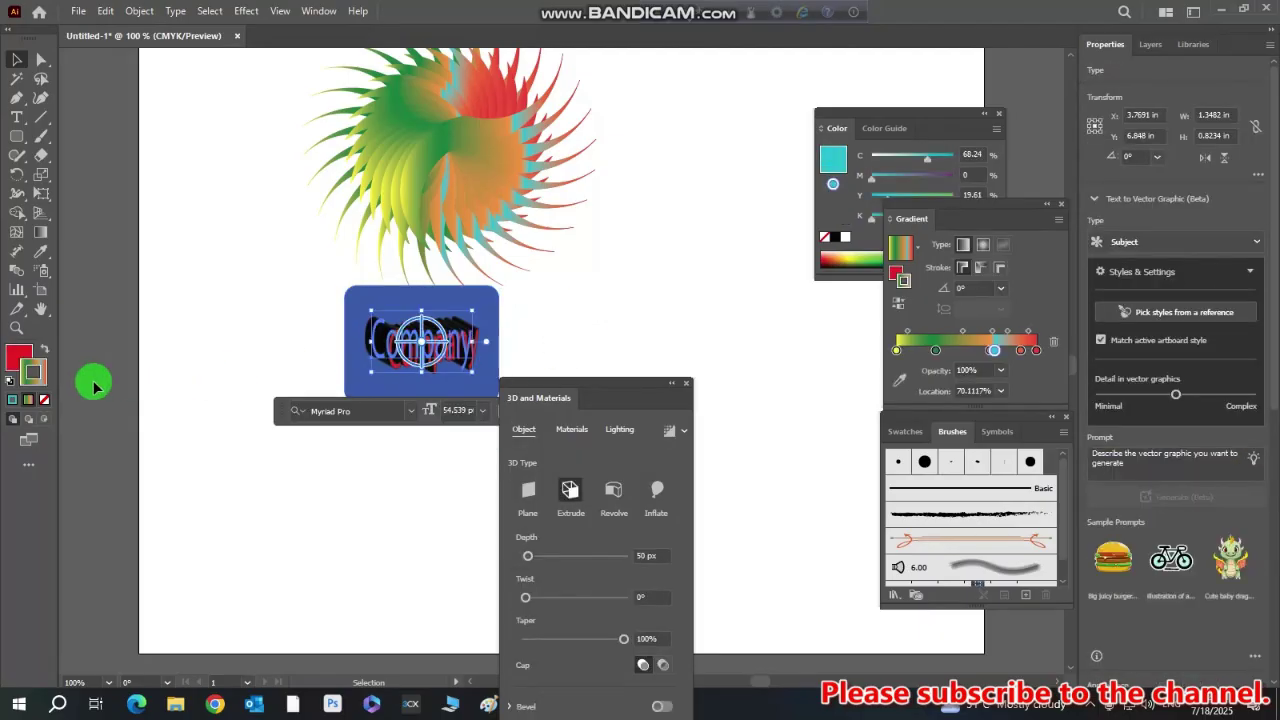
double_click(29, 377)
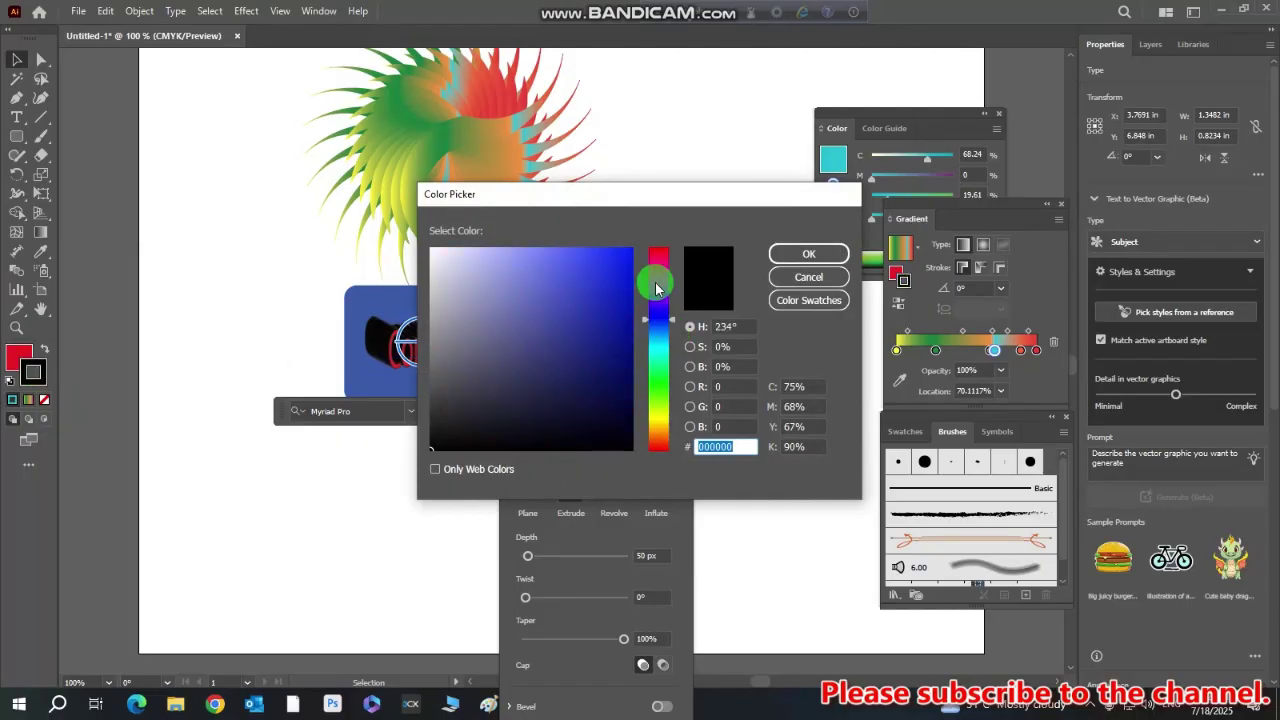
click(662, 394)
click(613, 266)
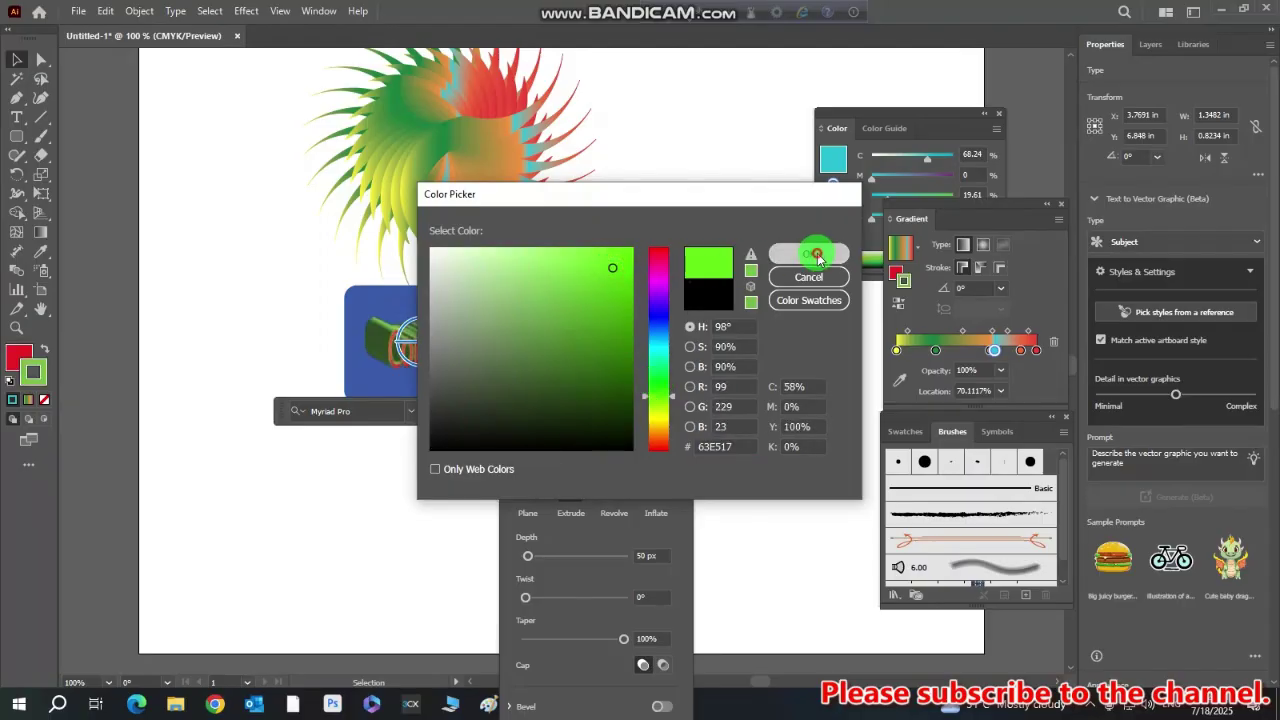
click(809, 254)
click(617, 297)
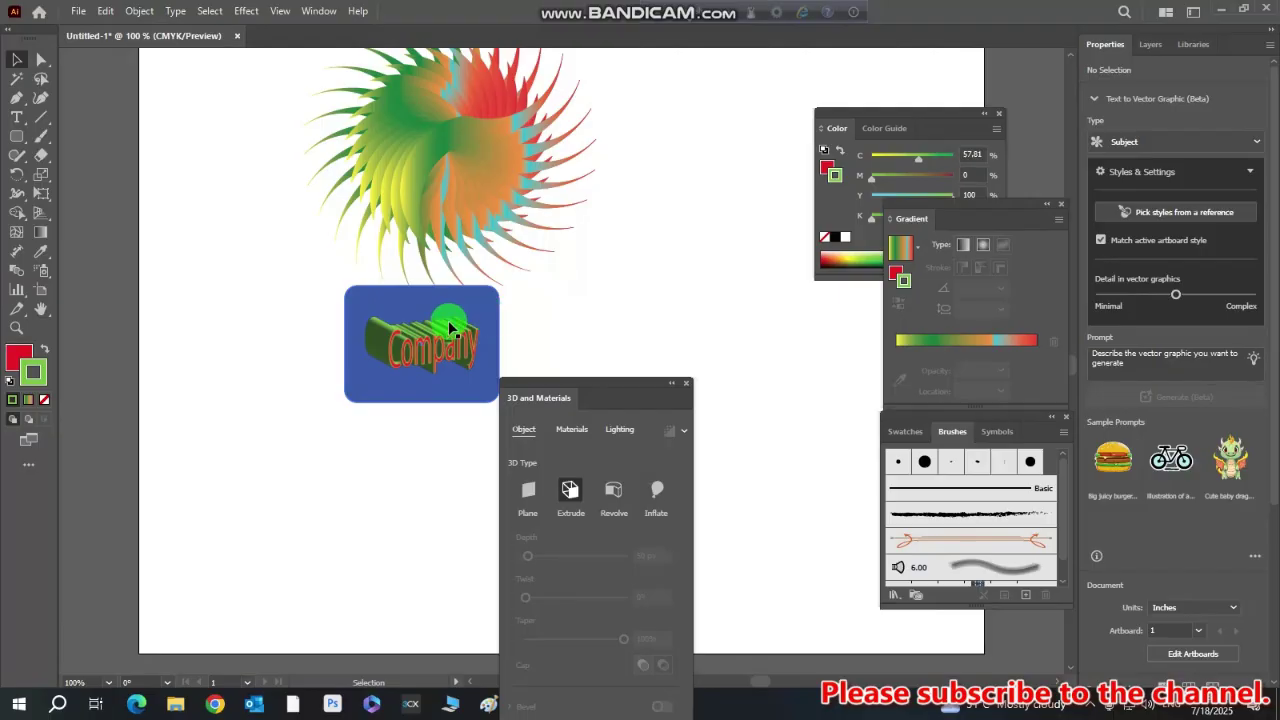
Group the "Company" text with the blue rectangle and undo that grouping
drag(306, 306, 417, 409)
right_click(450, 365)
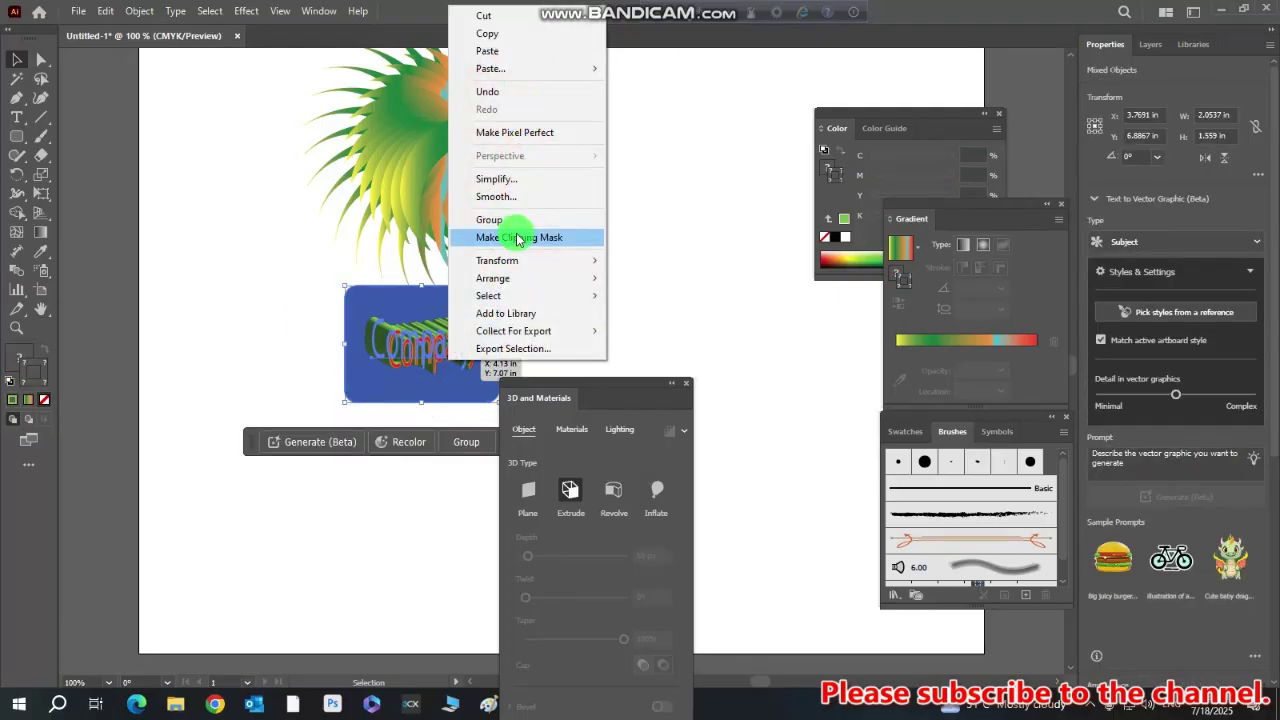
click(502, 220)
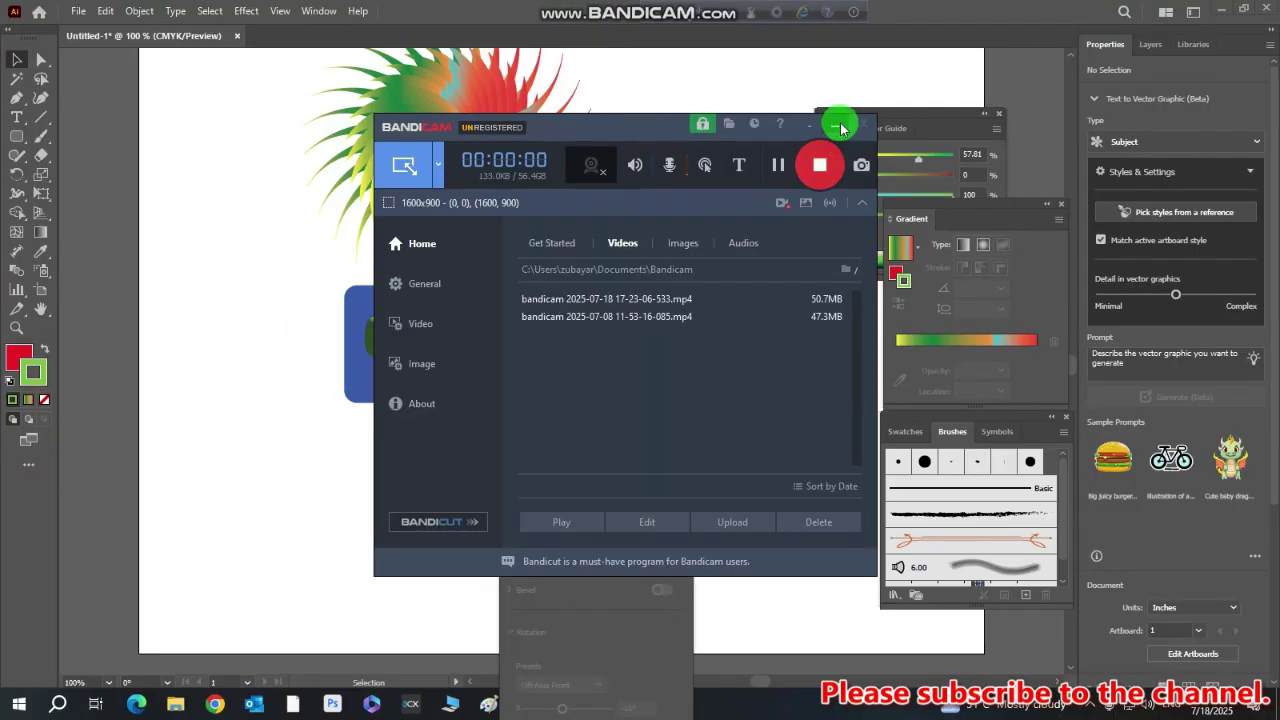
click(837, 126)
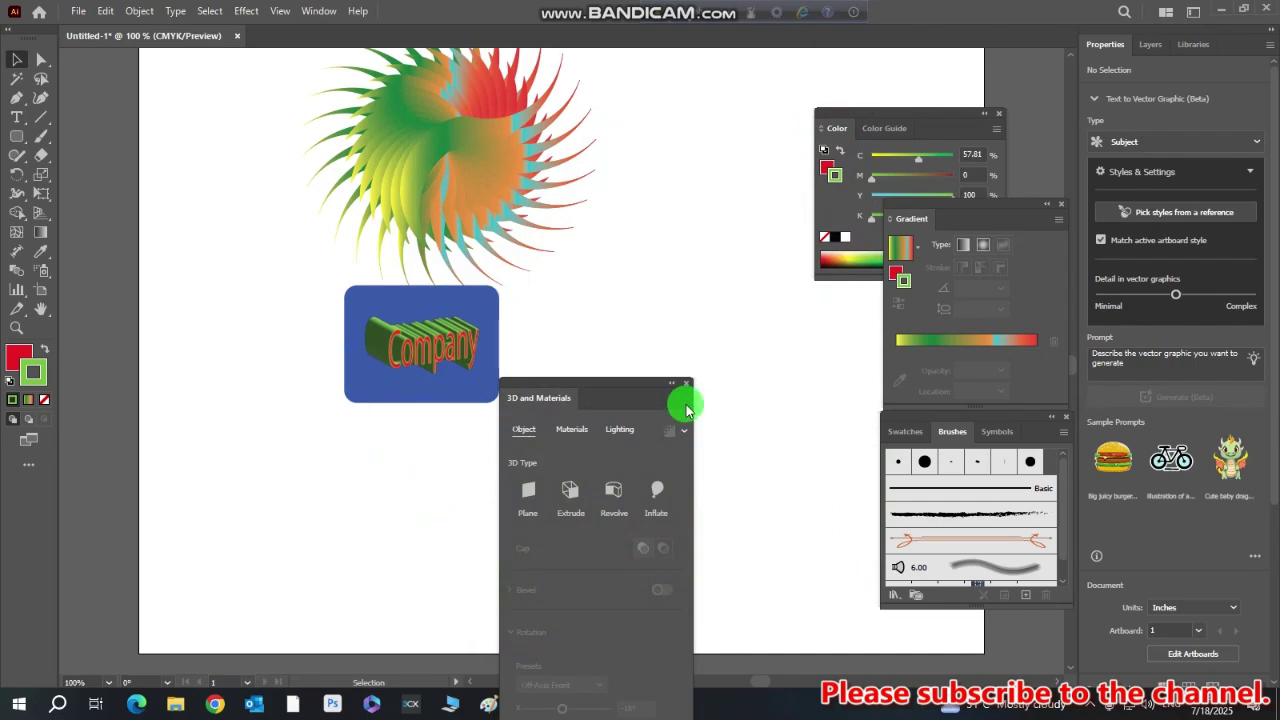
click(487, 333)
right_click(488, 330)
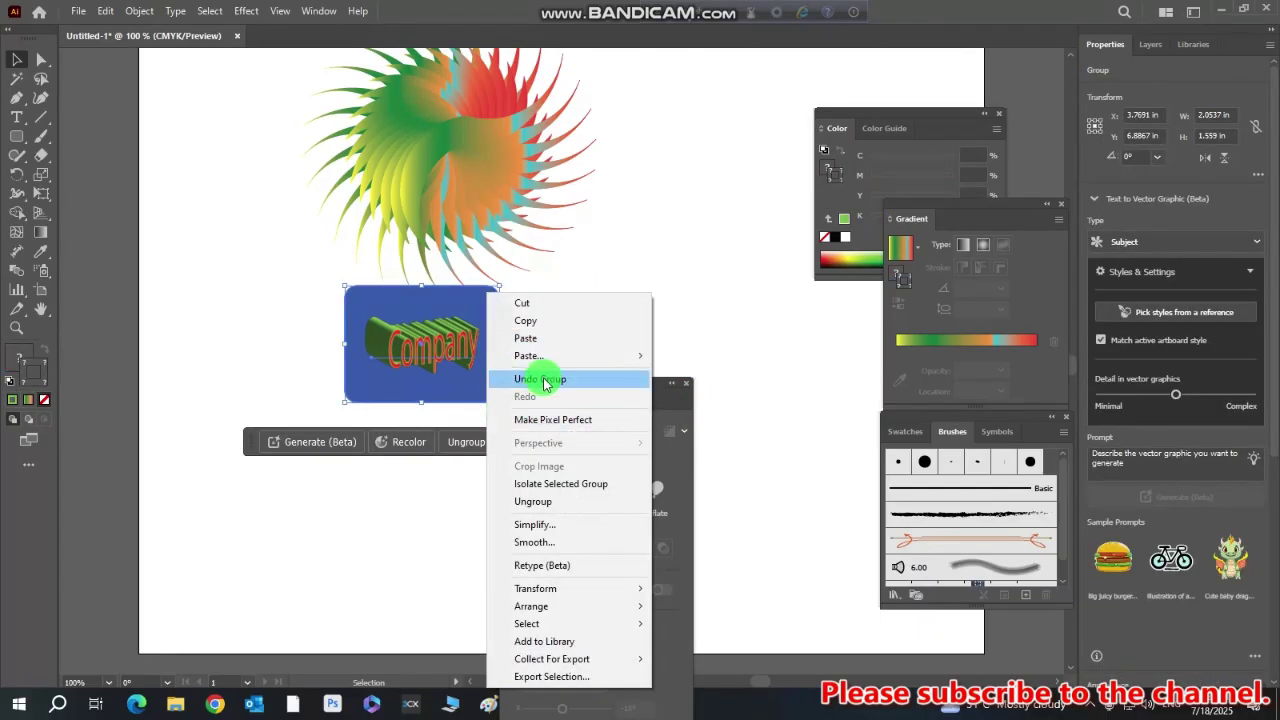
click(544, 380)
click(605, 311)
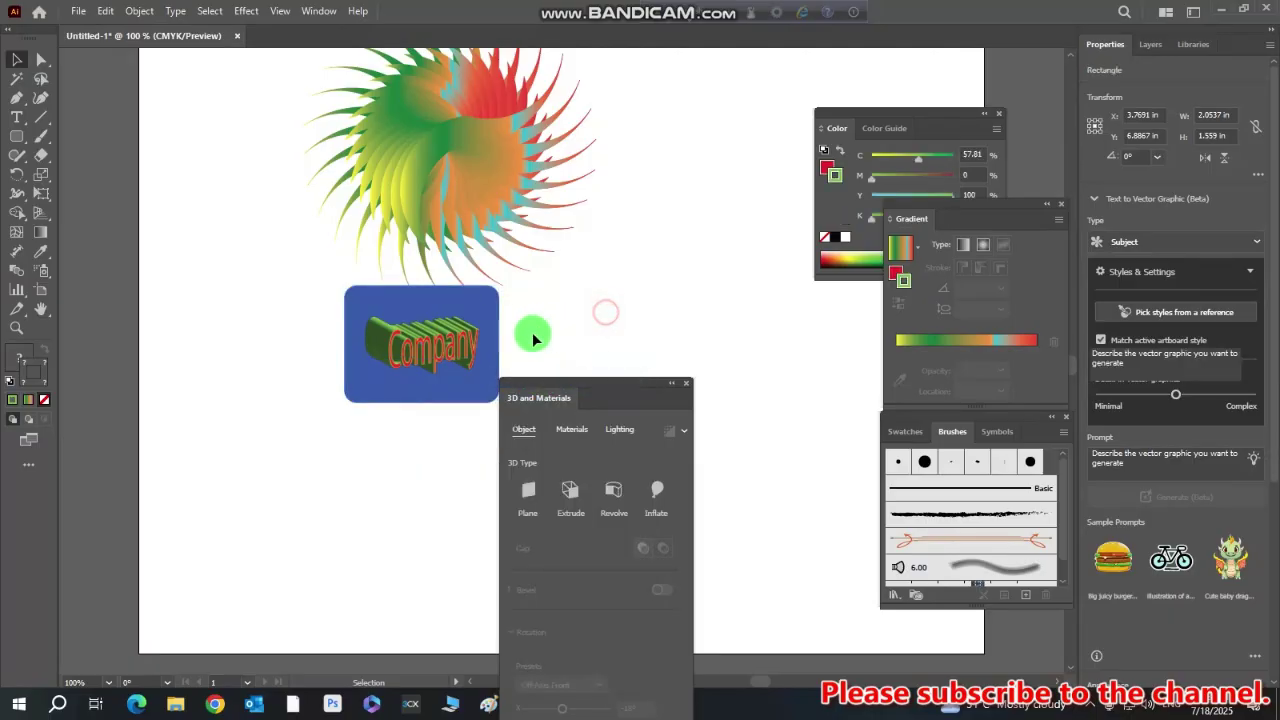
Delete the blue rectangle behind the "Company" text and move the 3D and Materials panel clear of the artwork
click(489, 353)
key(Delete)
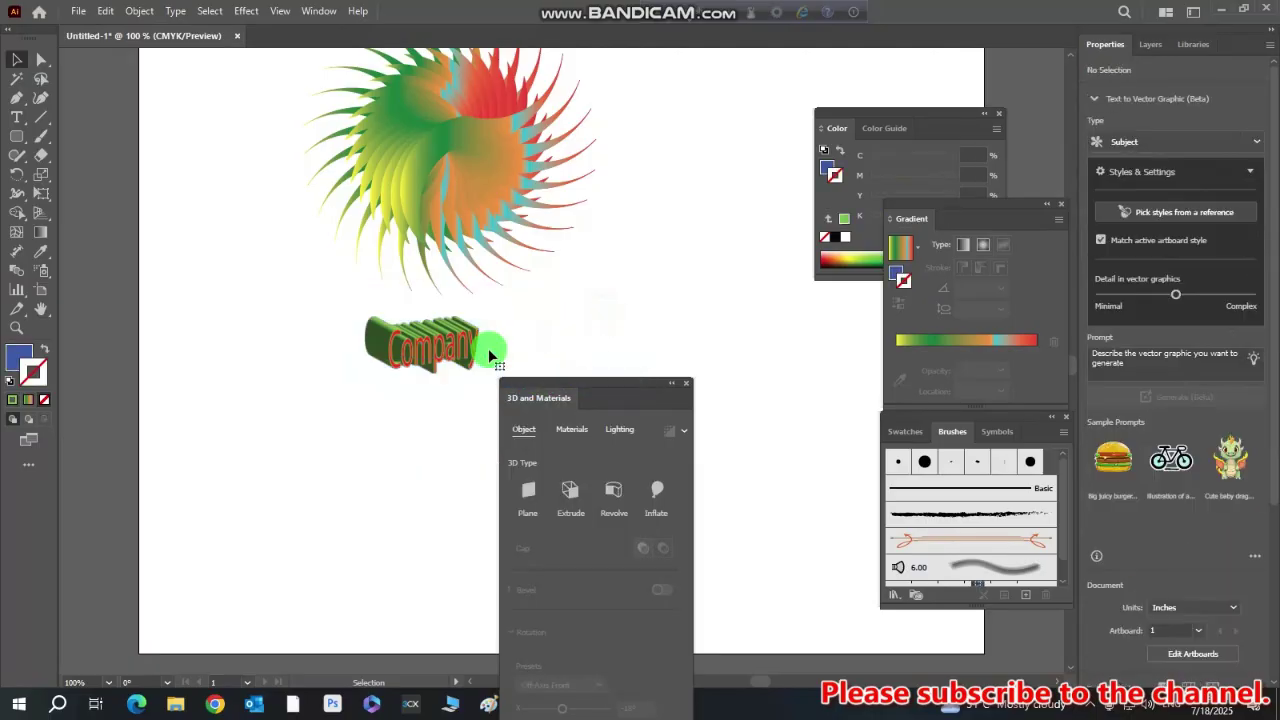
mouse_move(436, 355)
mouse_down()
mouse_move(500, 318)
mouse_move(431, 345)
mouse_up()
click(592, 295)
drag(634, 380, 644, 565)
scroll(580, 370, up, 3)
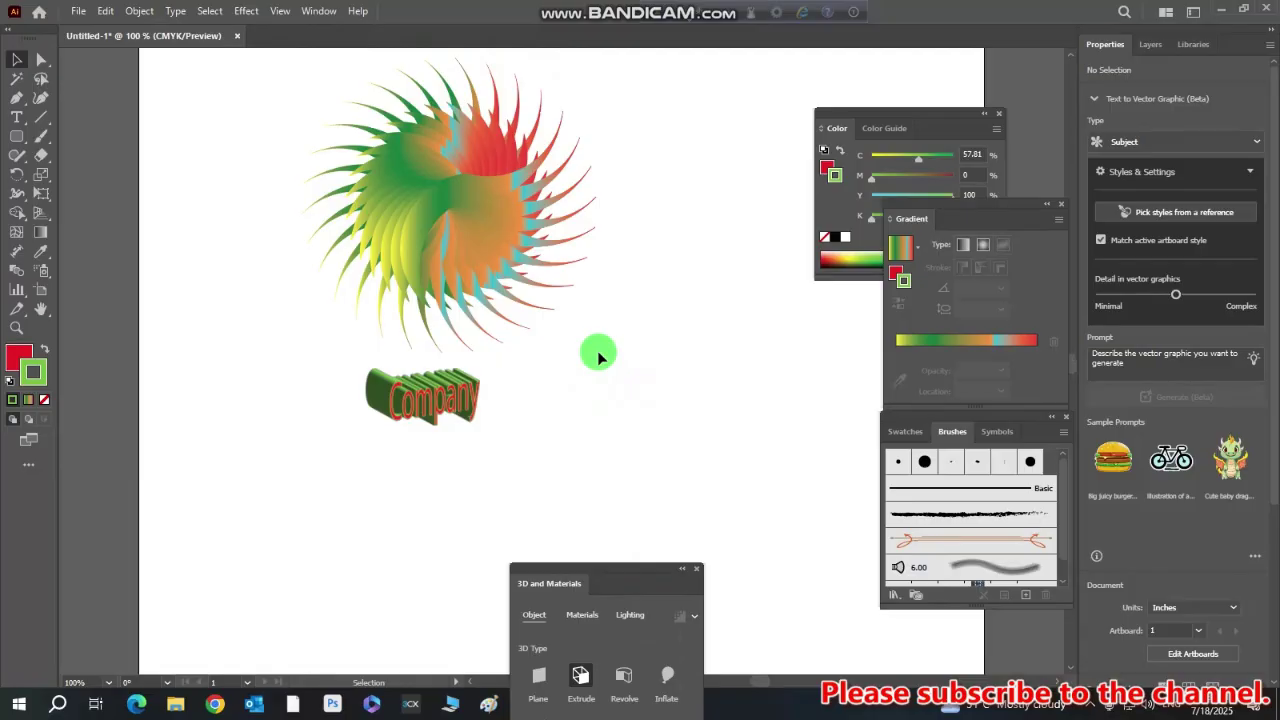
scroll(598, 357, down, 3)
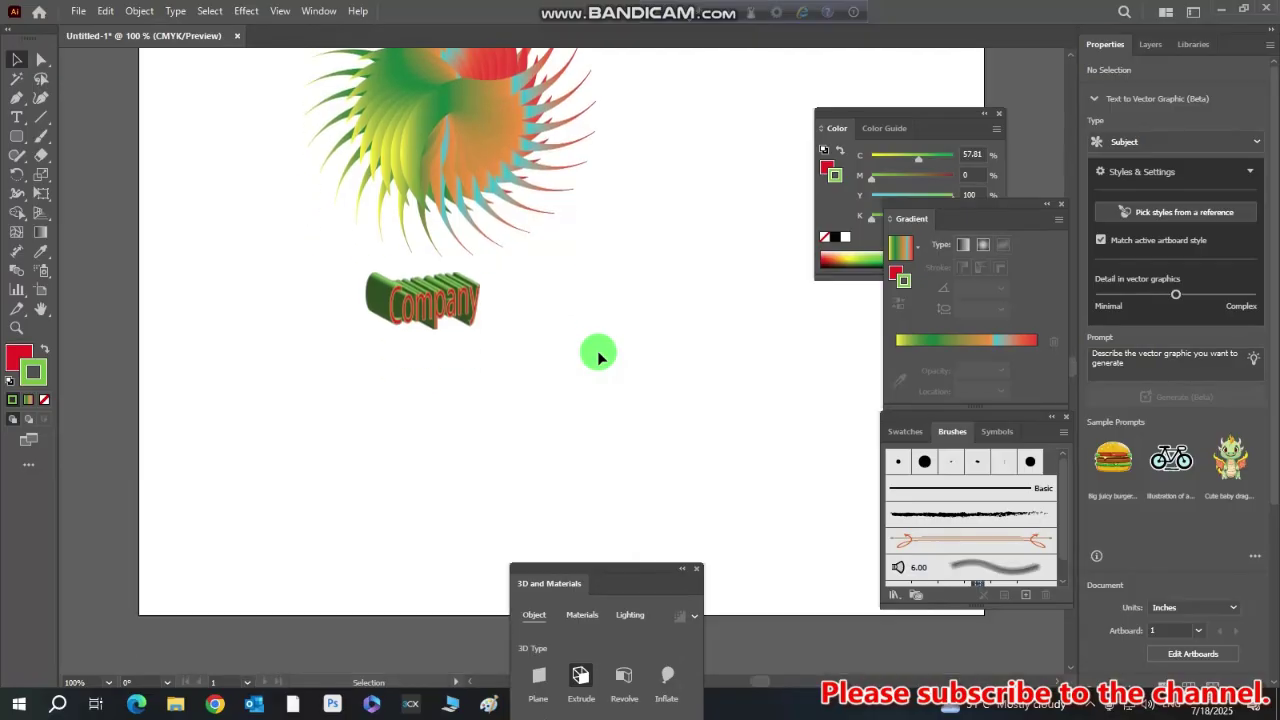
Draw a red six-sided polygon about 1.33 in wide beside the "Company" text with the Polygon tool
click(16, 141)
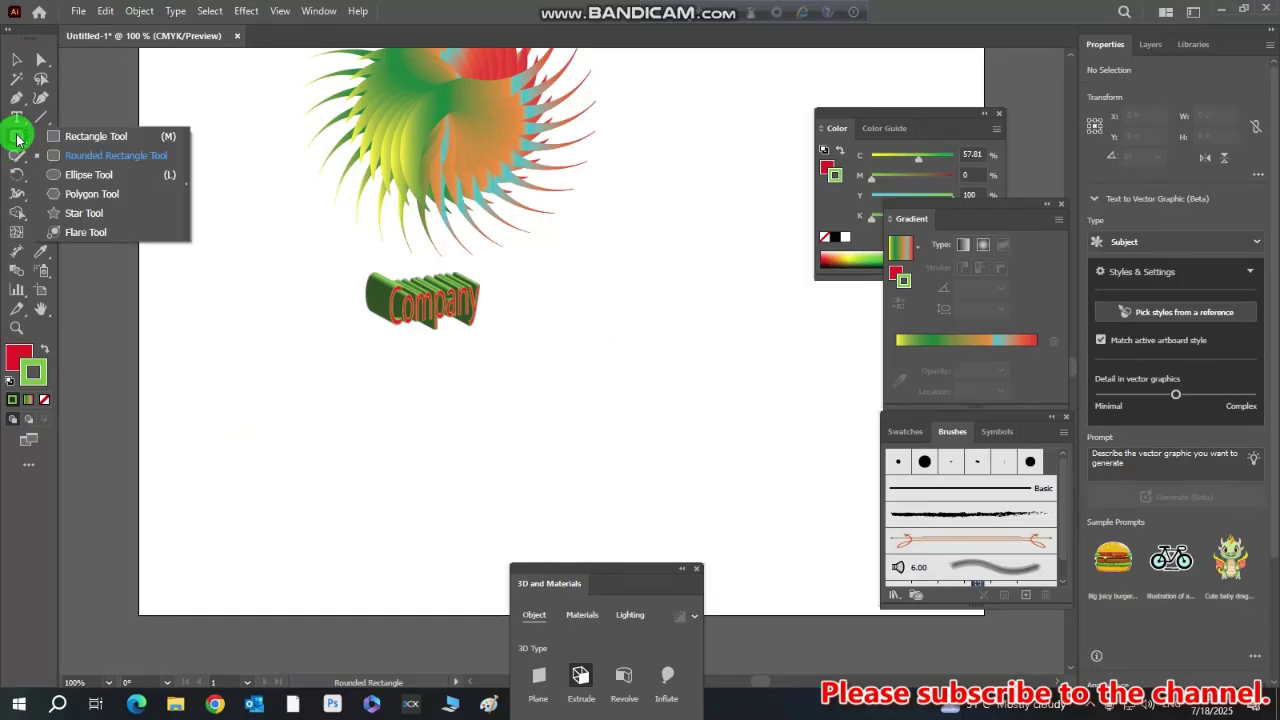
click(52, 194)
drag(580, 281, 603, 329)
click(603, 329)
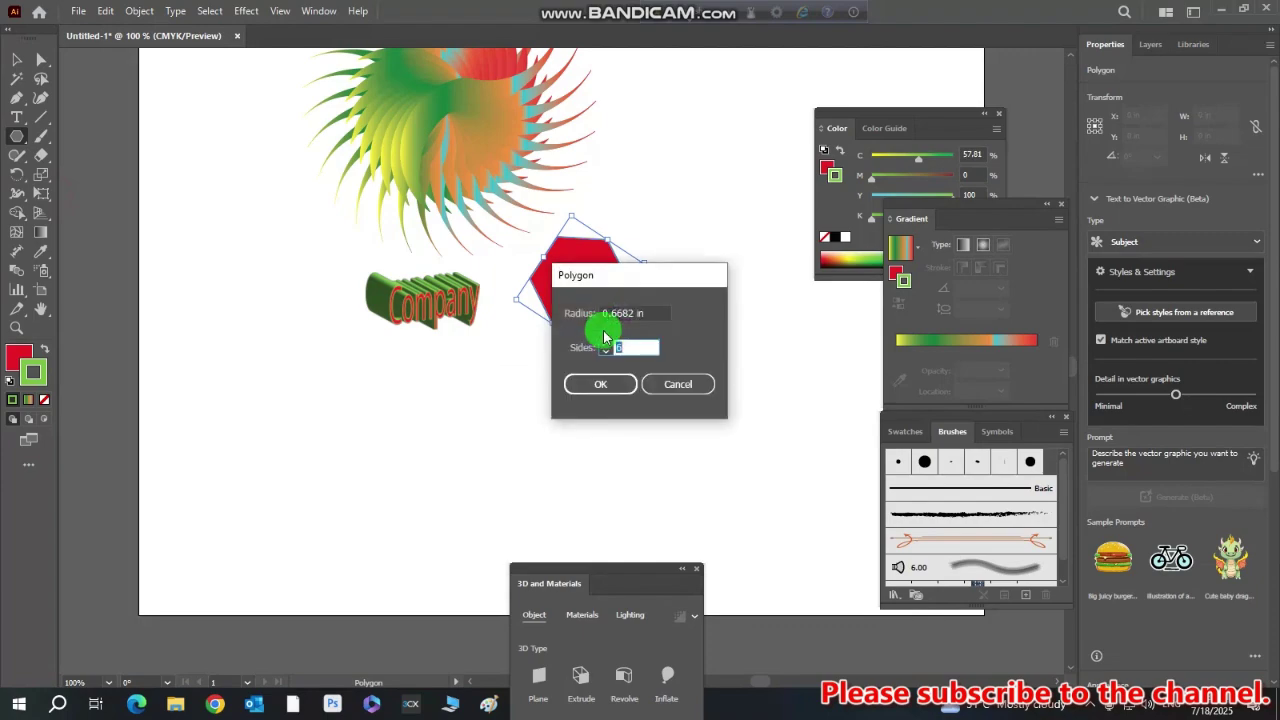
click(618, 384)
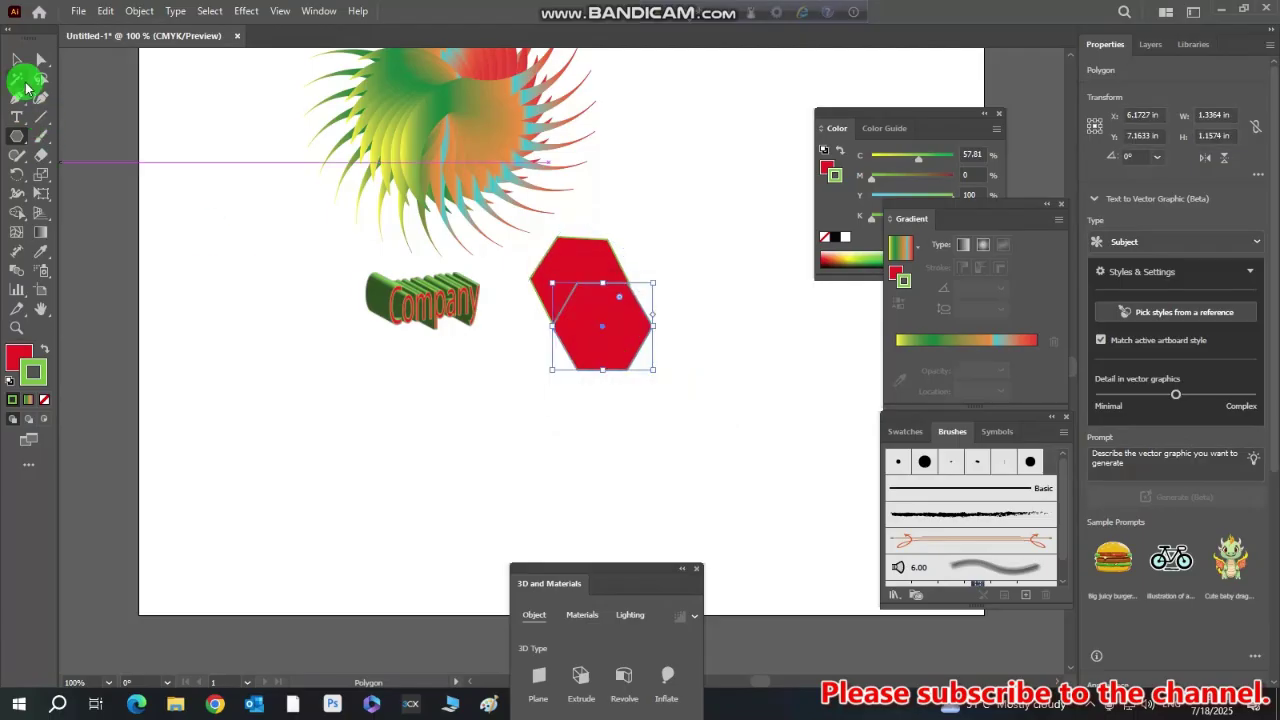
click(16, 59)
key(Delete)
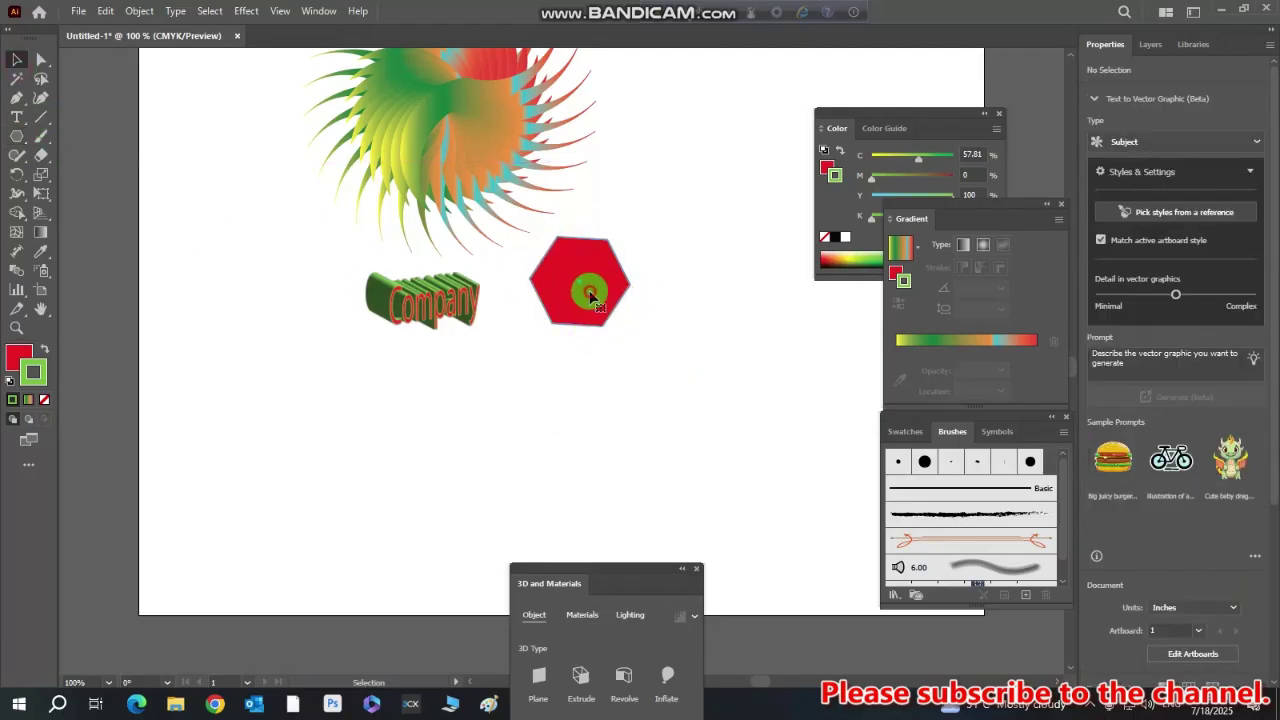
Apply the 3D Inflate effect to the red hexagon beside the "Company" text
click(587, 288)
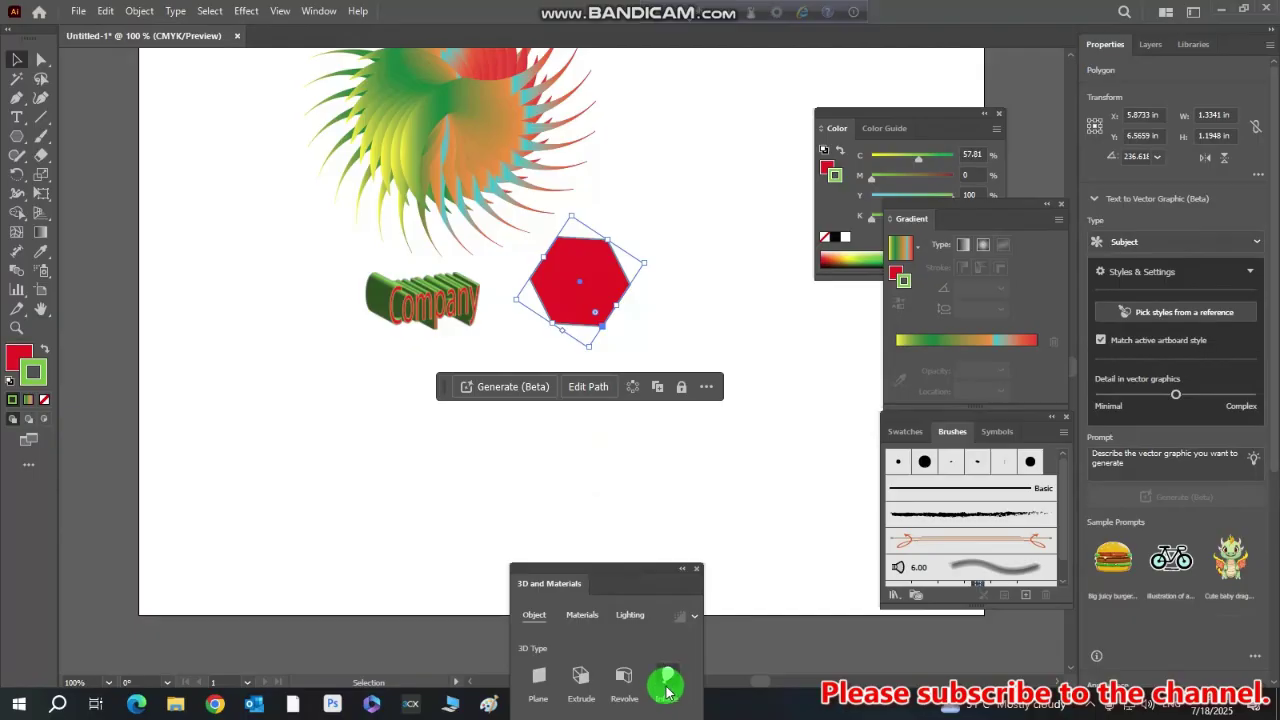
click(667, 688)
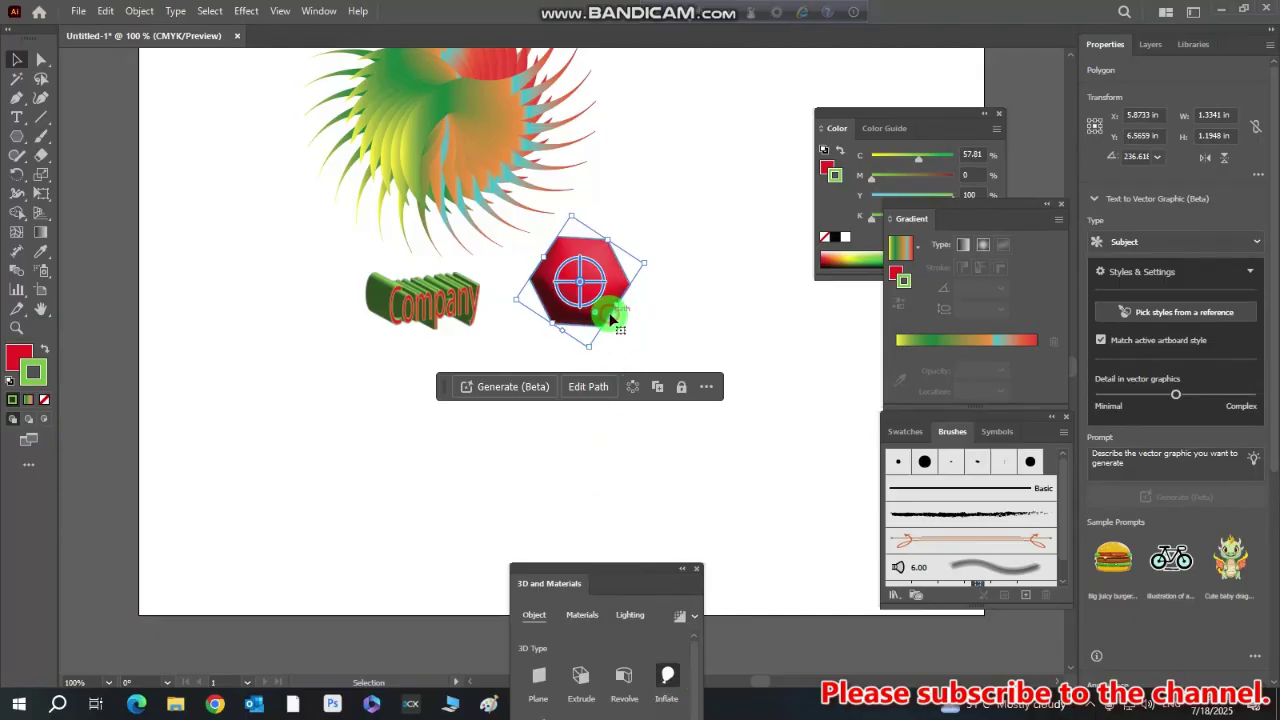
click(691, 288)
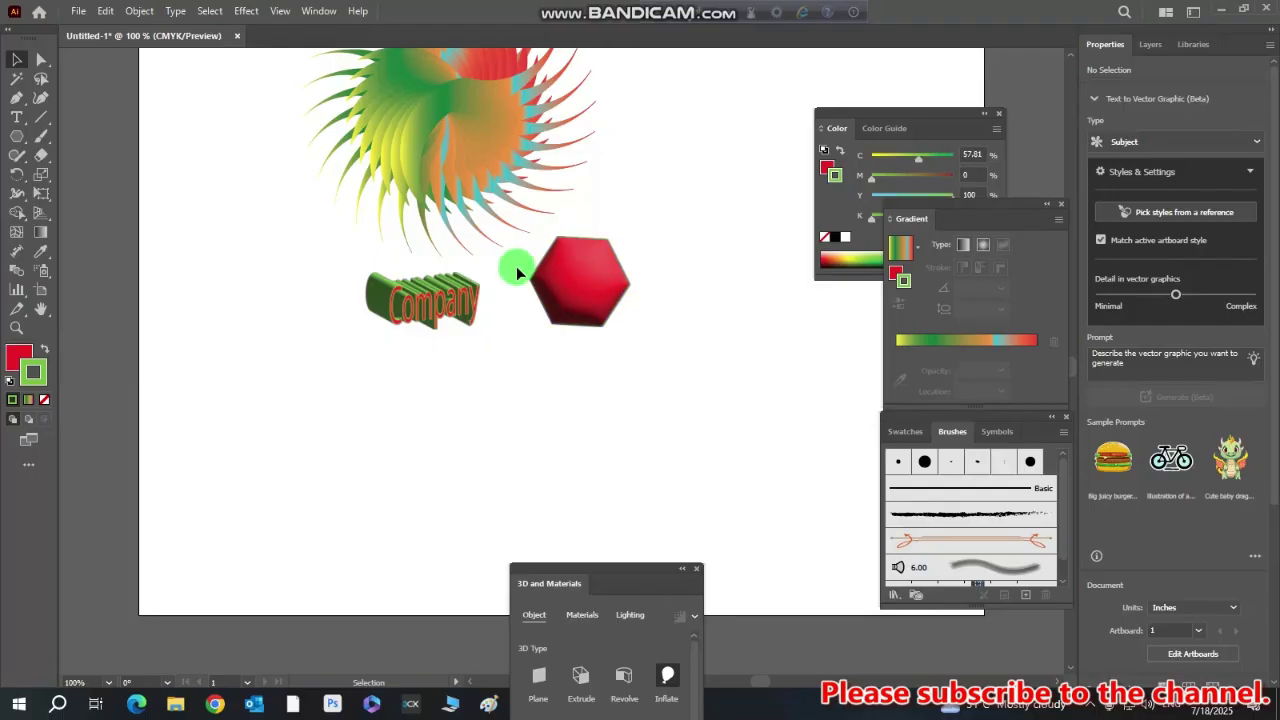
Try the Revolve, Extrude and Plane 3D types on the hexagon and return it to Inflate
click(580, 266)
click(604, 680)
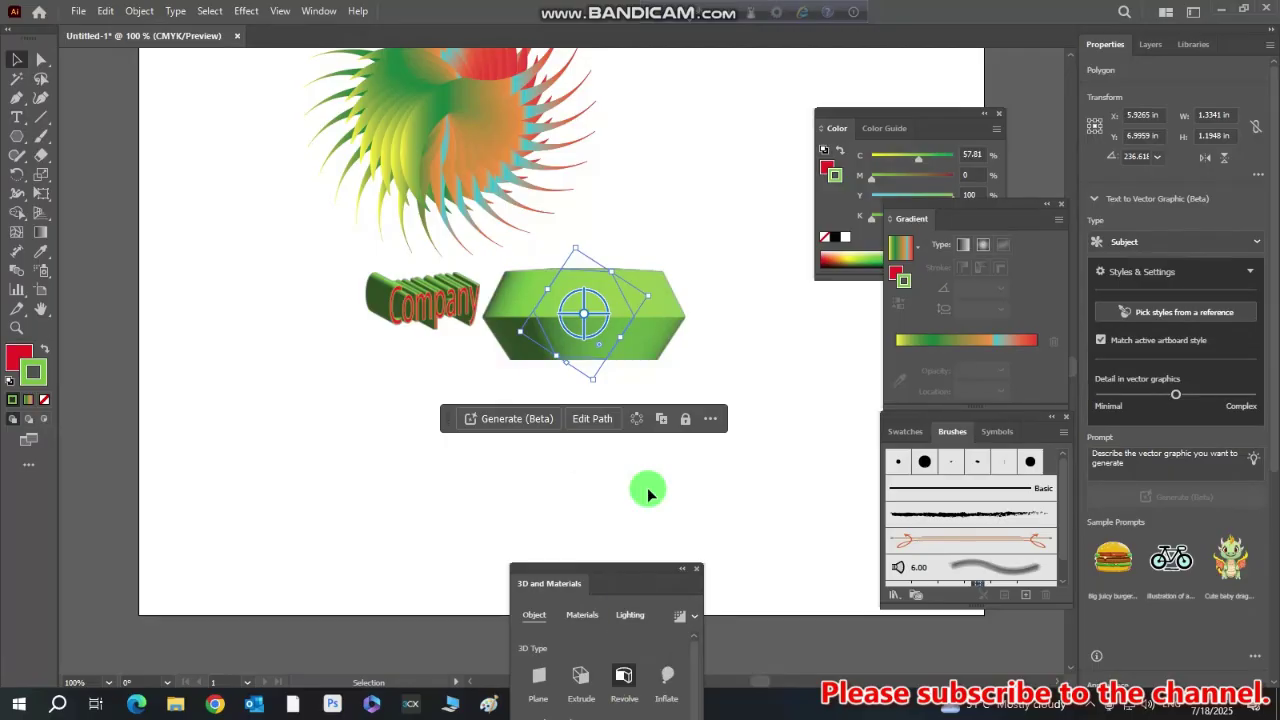
click(691, 280)
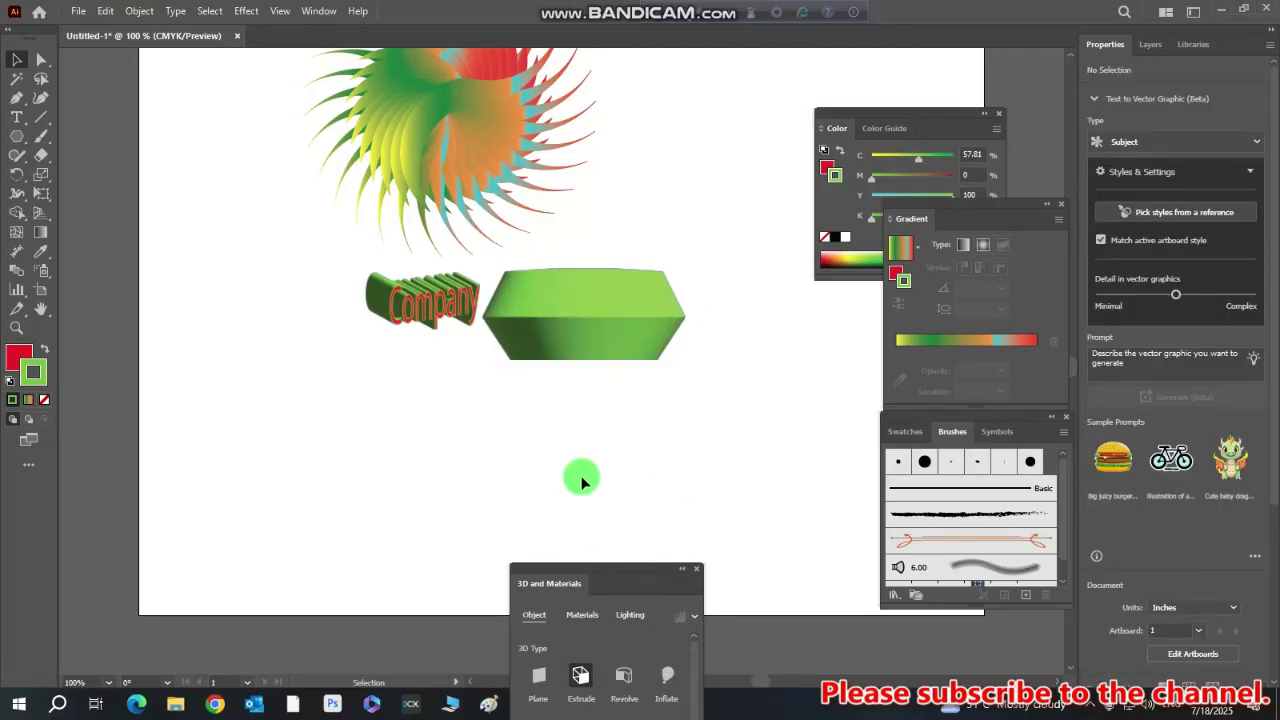
click(584, 352)
click(582, 680)
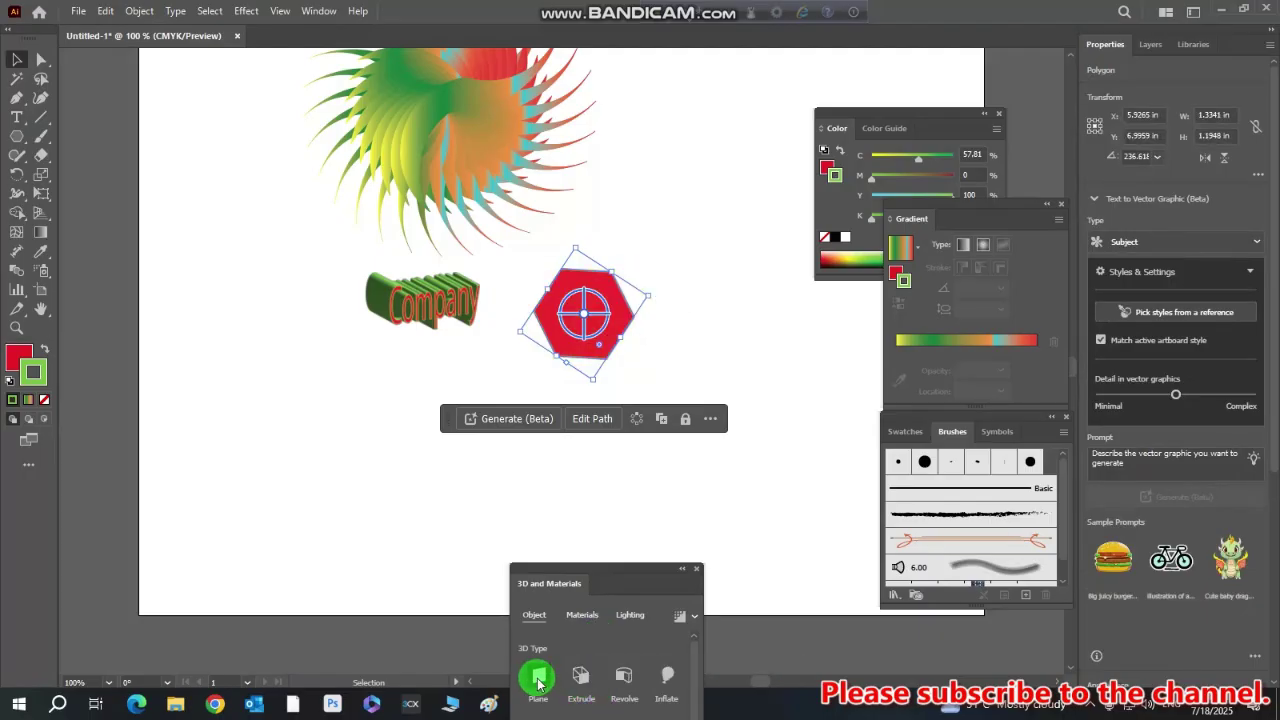
click(666, 677)
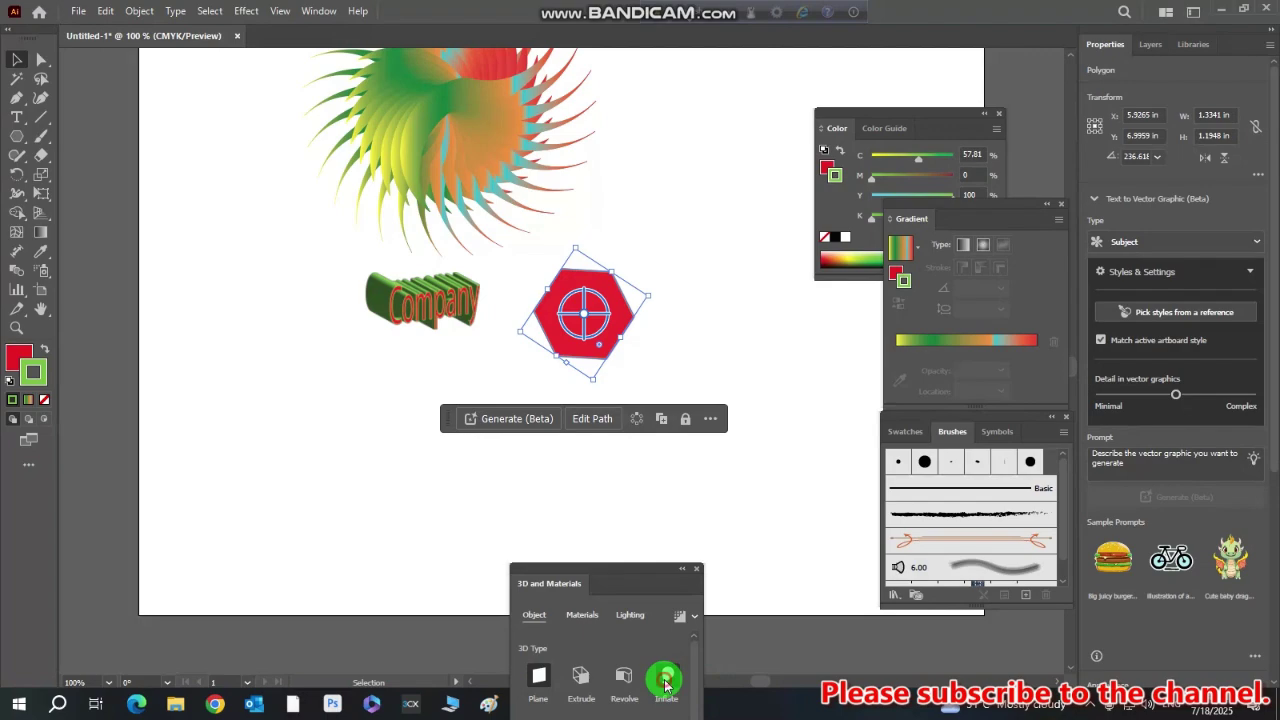
click(763, 528)
Apply the multicolor gradient to the hexagon's stroke, moving the turquoise stop to about 56.7% and recoloring it light orange
click(586, 317)
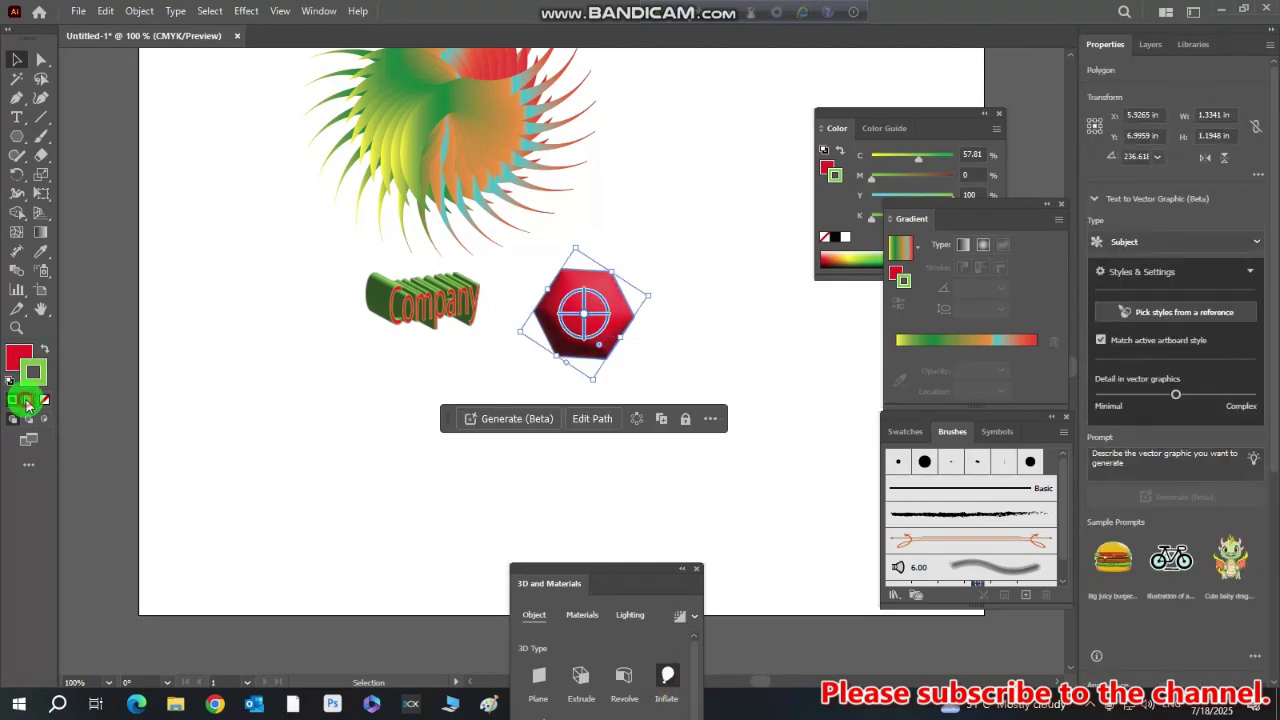
click(28, 400)
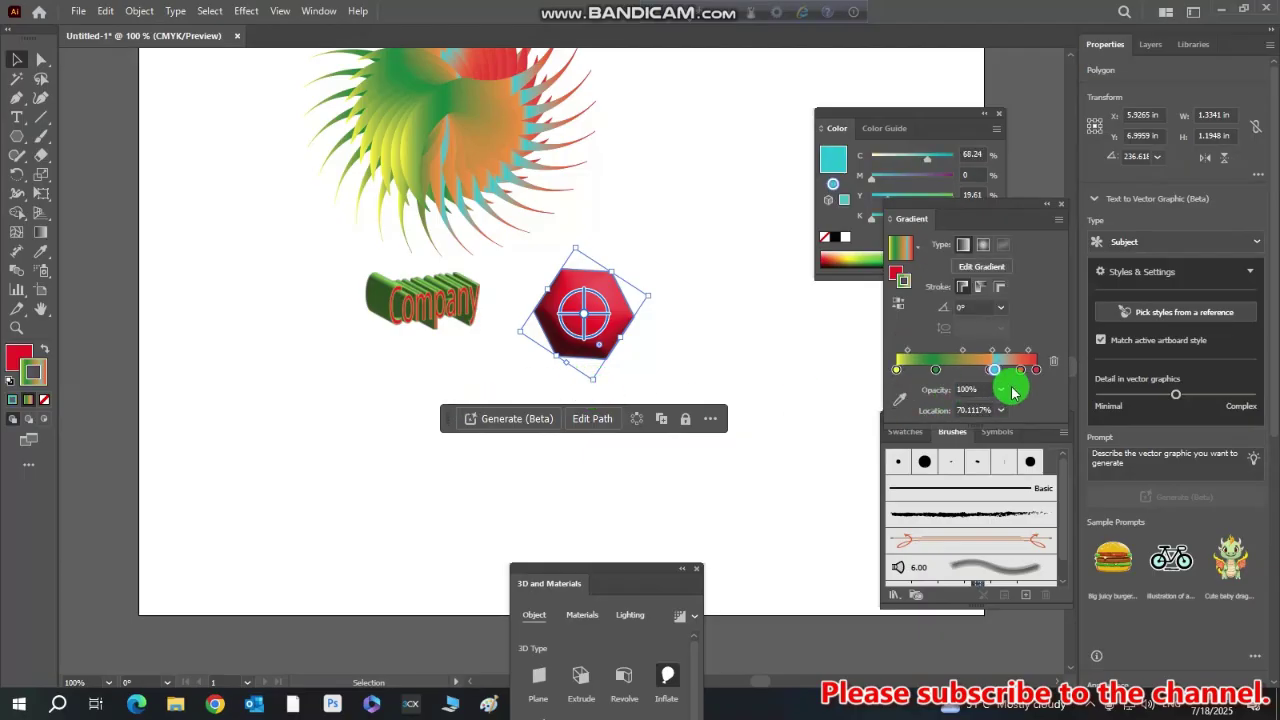
drag(995, 373, 977, 373)
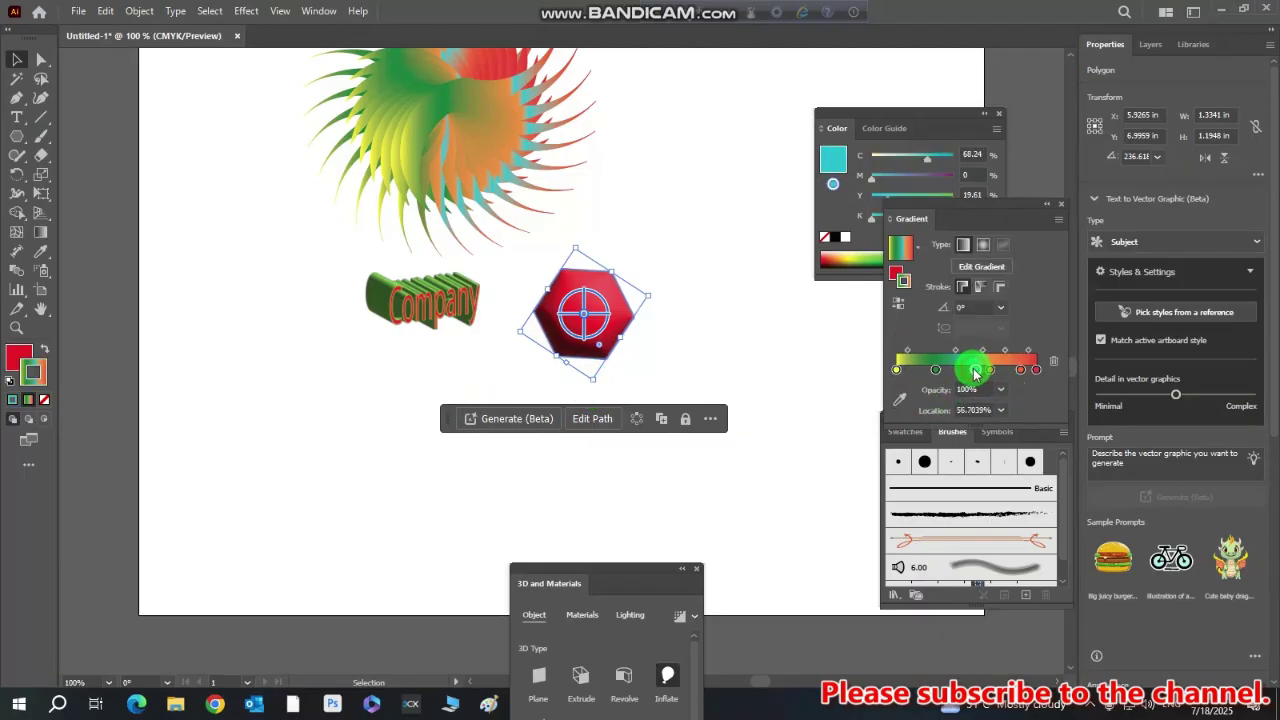
double_click(976, 372)
drag(972, 432, 957, 472)
click(937, 450)
click(735, 313)
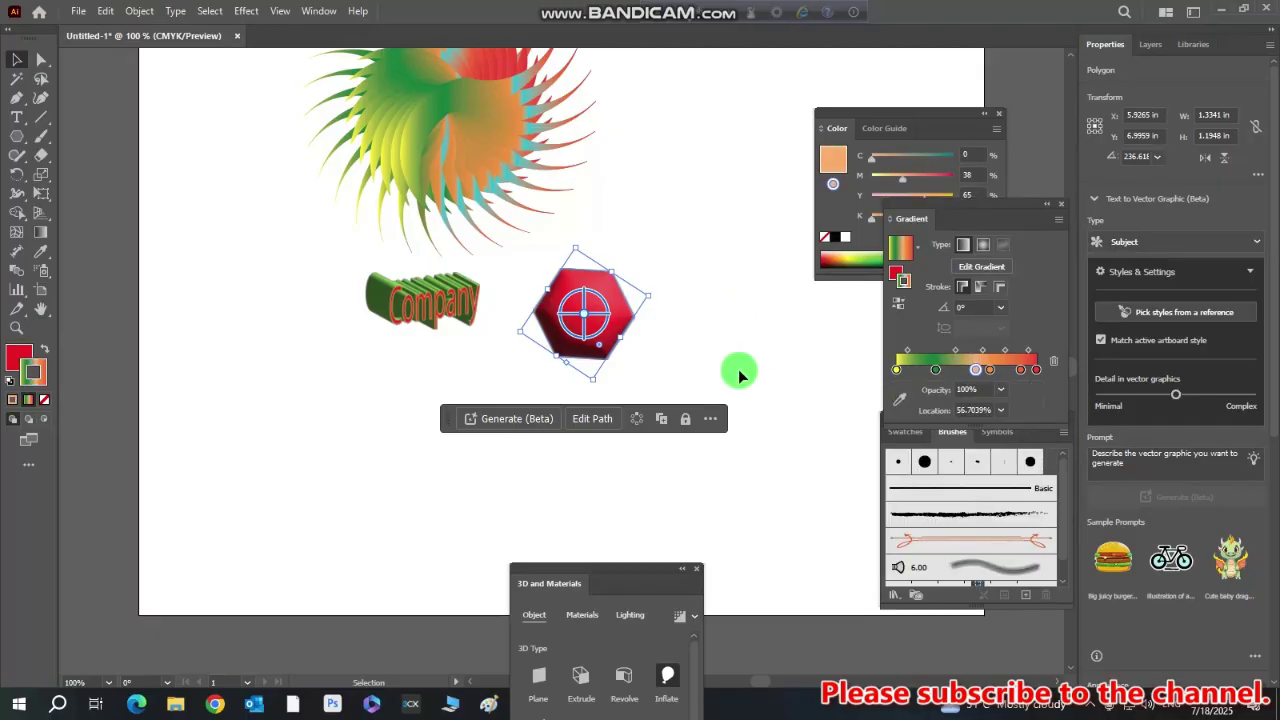
click(825, 482)
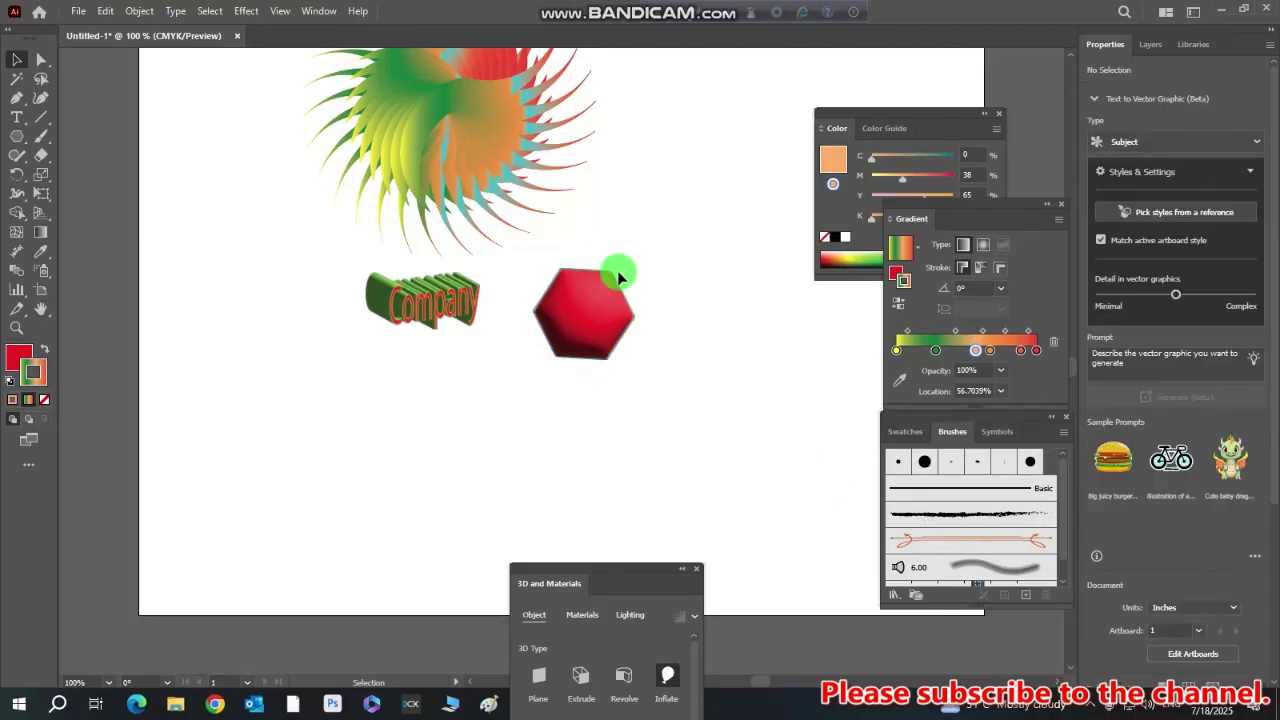
Move the hexagon slightly farther from the "Company" text and add the text "Losistic" over it
drag(592, 293, 616, 305)
click(16, 327)
click(545, 362)
click(563, 363)
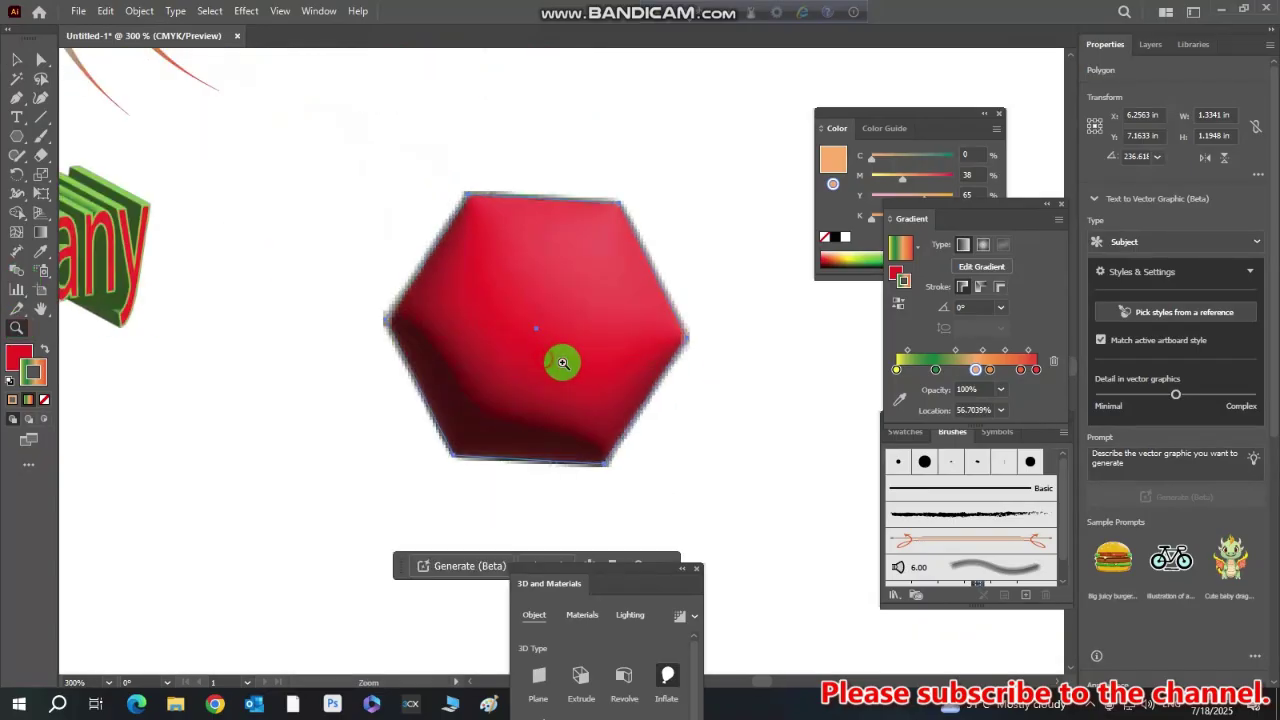
click(15, 117)
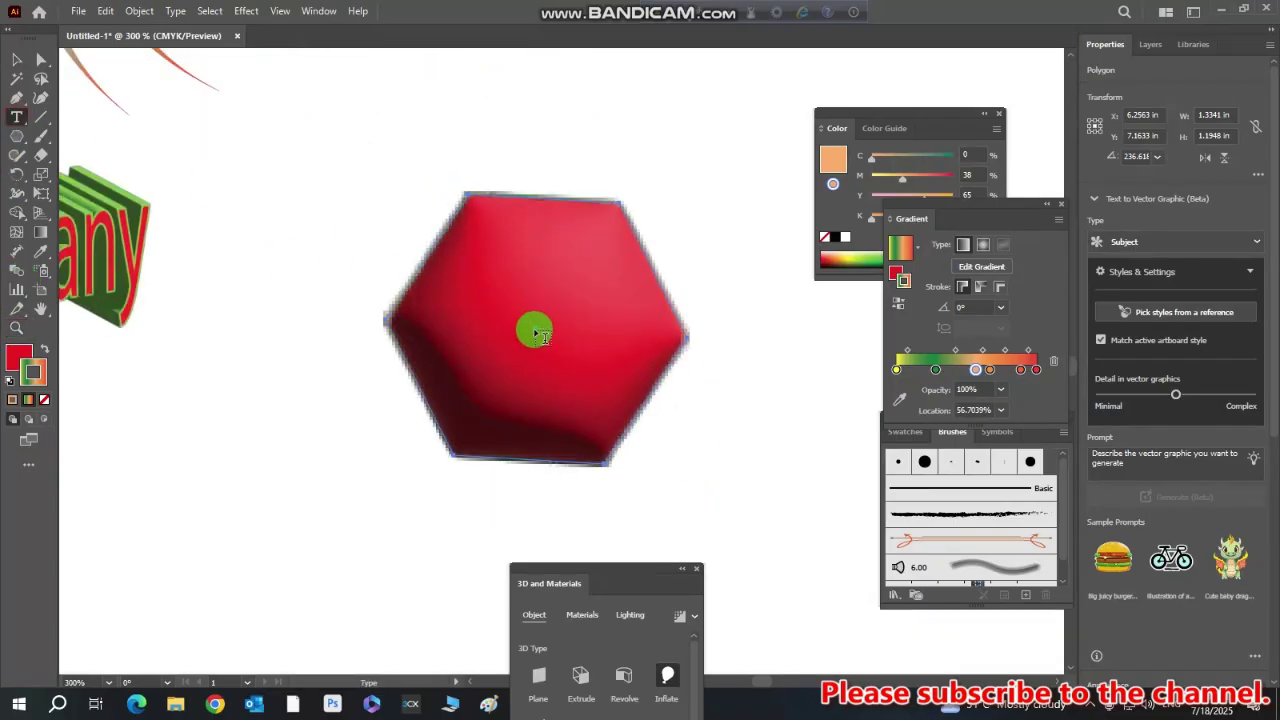
click(532, 329)
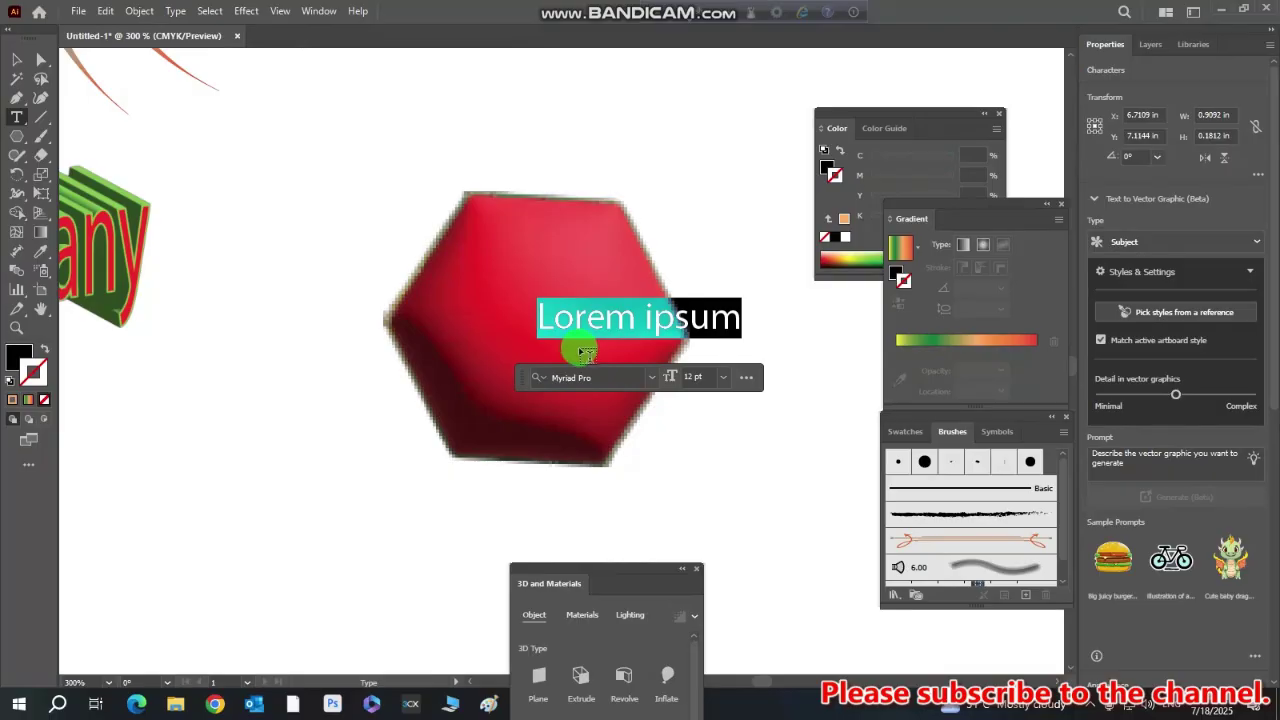
text(Losistic)
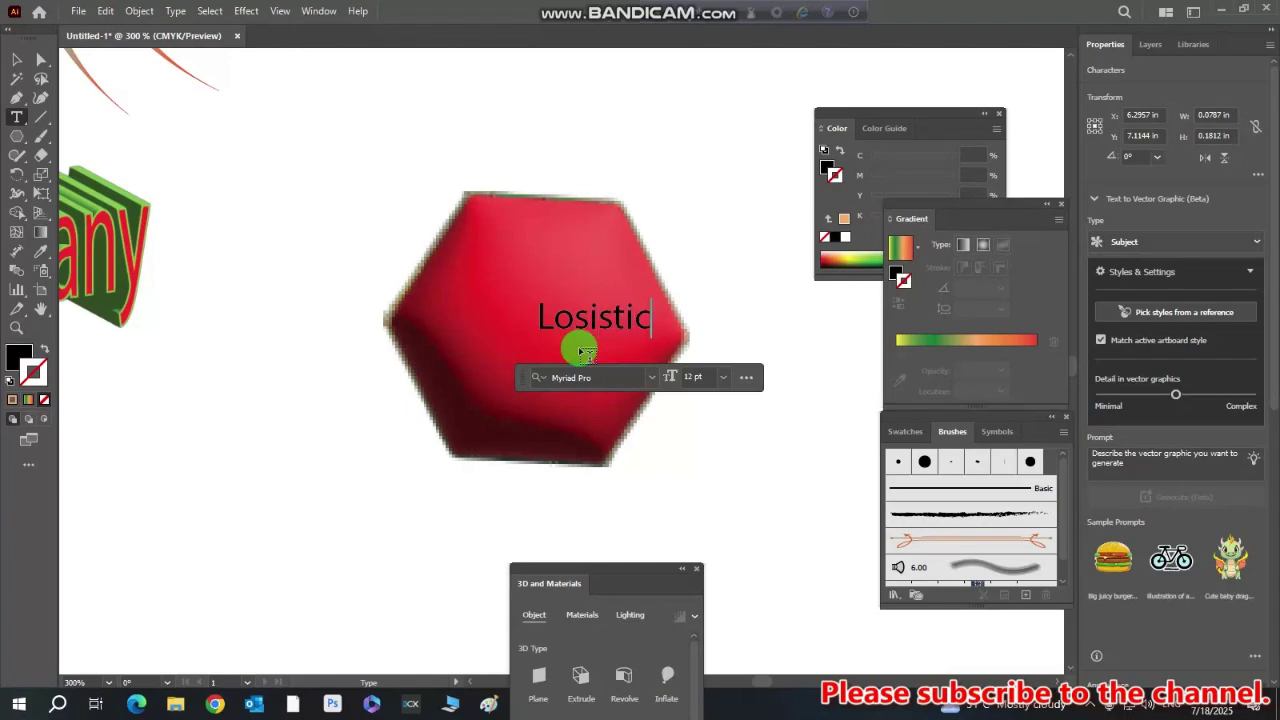
Center the "Losistic" text on the hexagon and enlarge it to about 14.5 pt
click(14, 60)
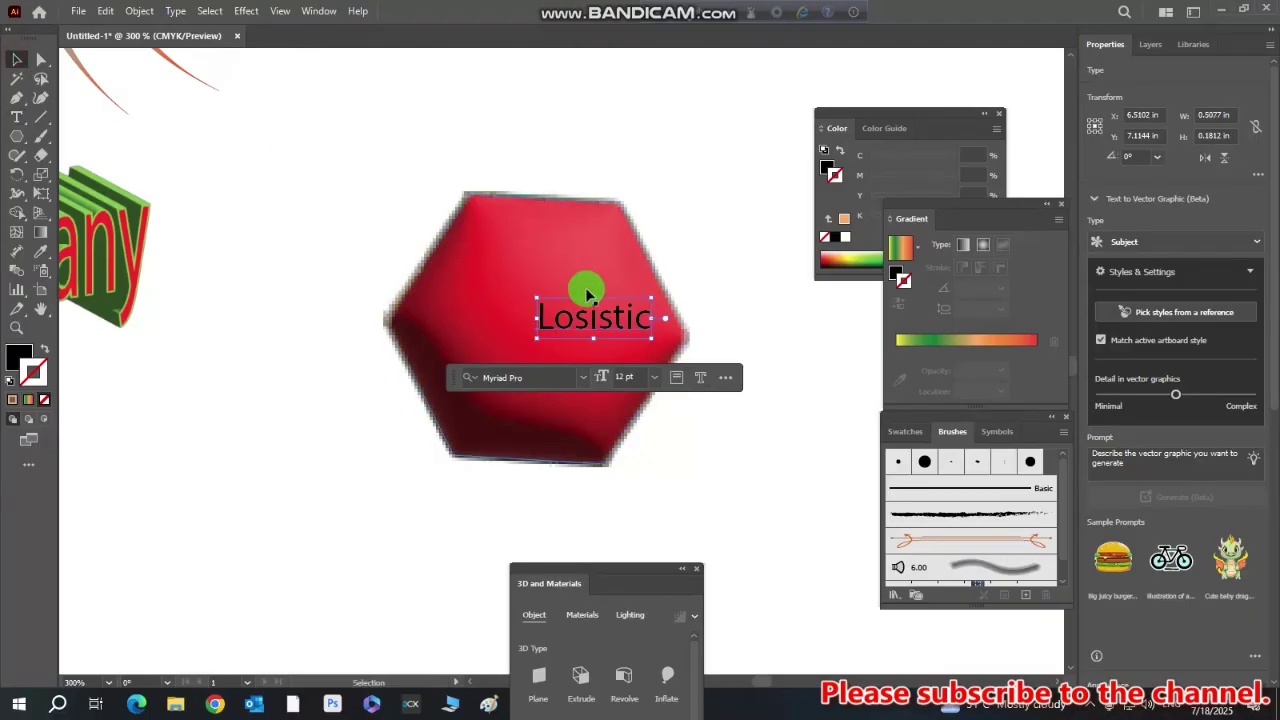
drag(616, 318, 596, 341)
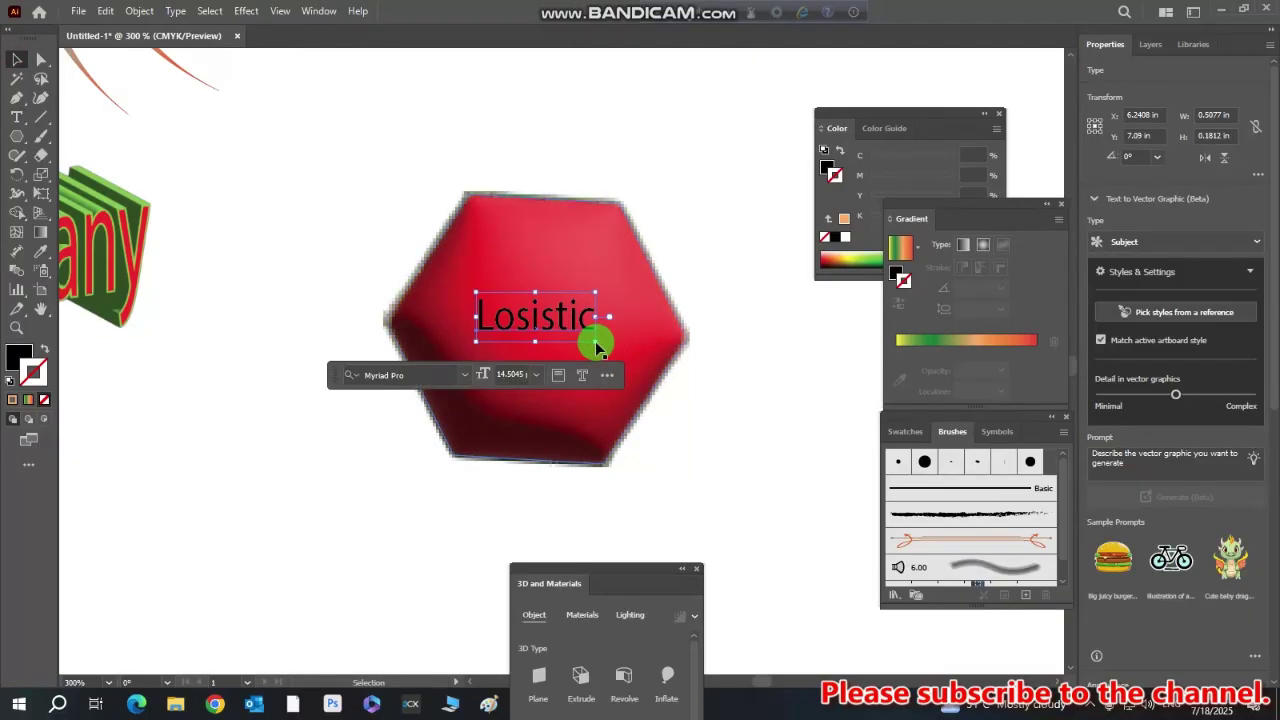
click(281, 12)
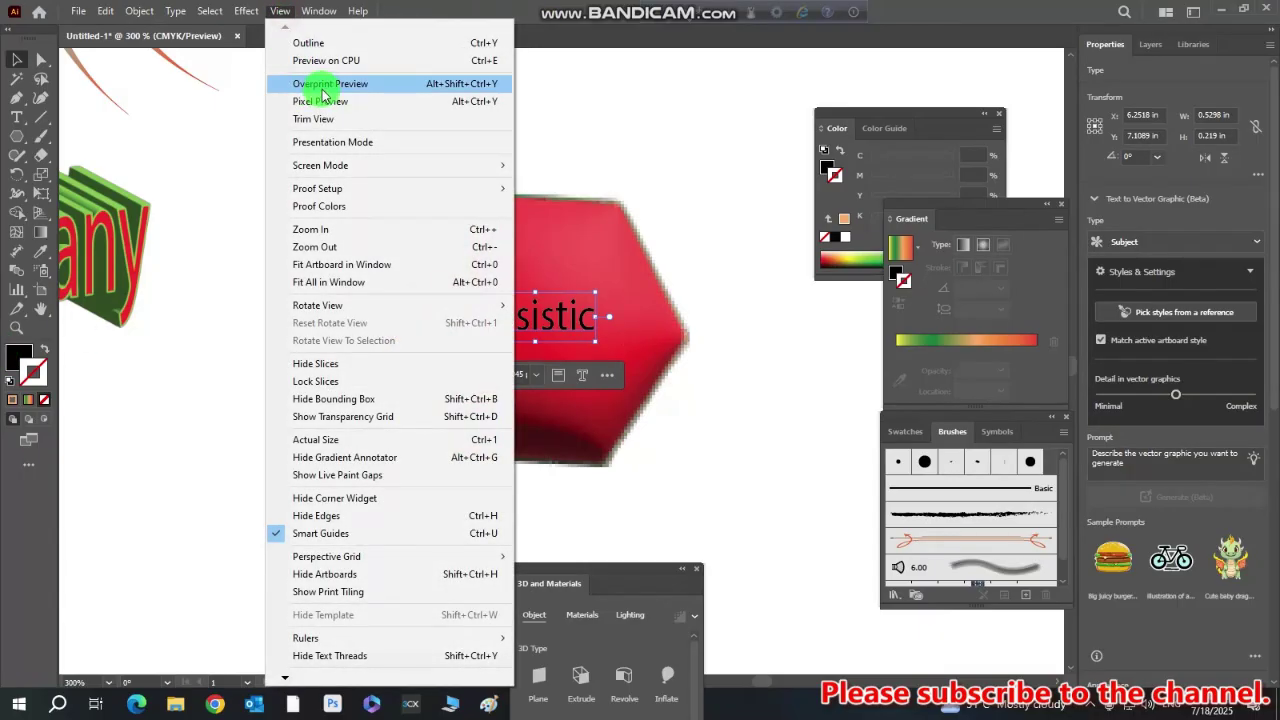
Apply the 3D Extrude & Bevel effect to the "Losistic" text on the hexagon
click(247, 12)
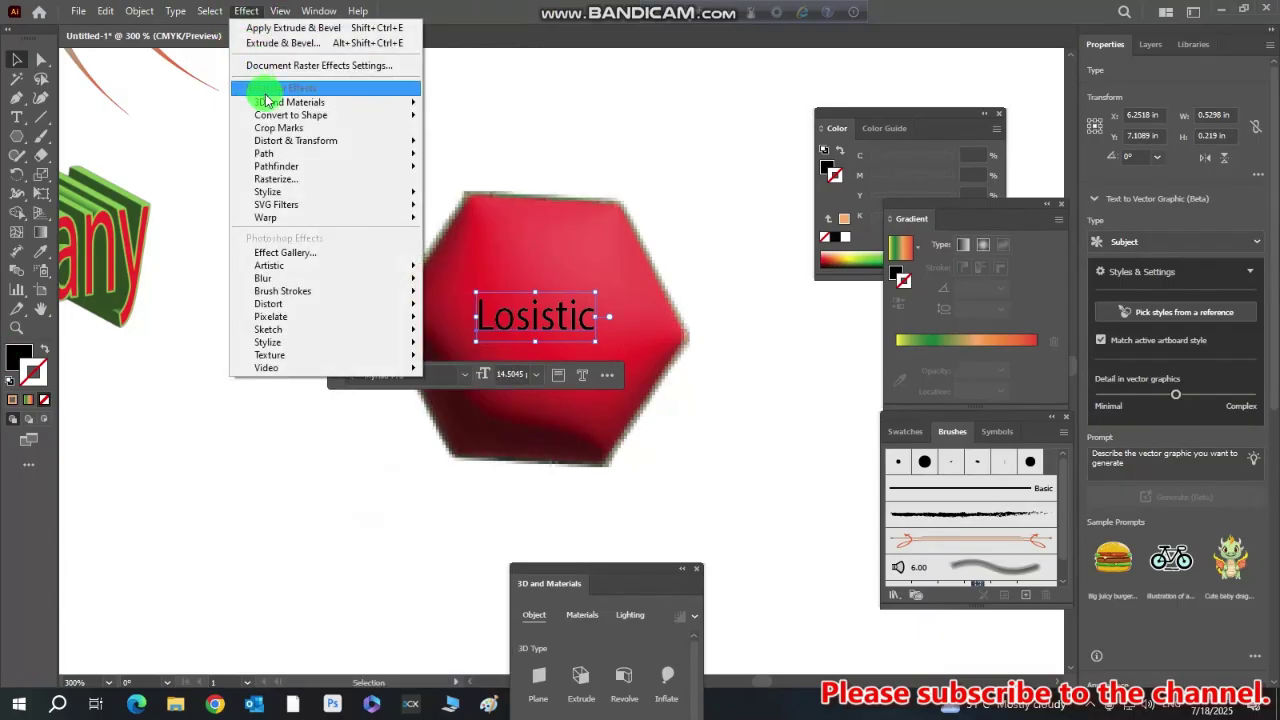
mouse_move(300, 106)
click(483, 105)
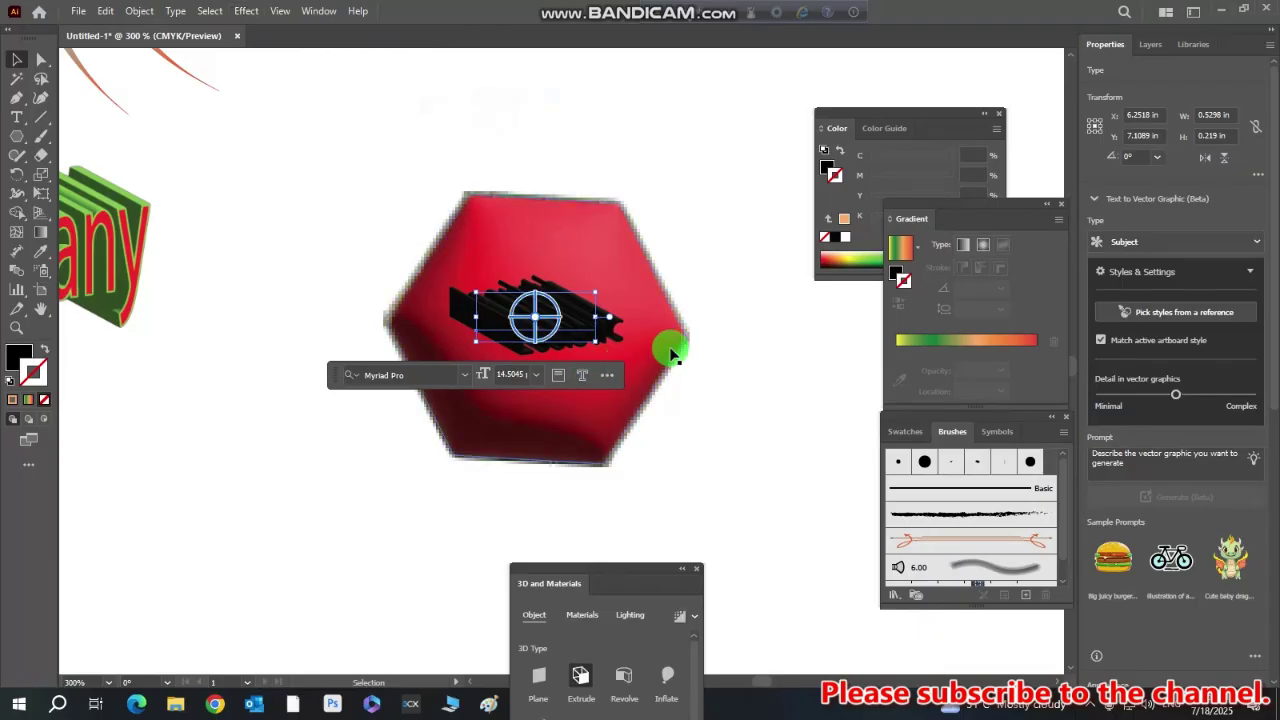
click(544, 325)
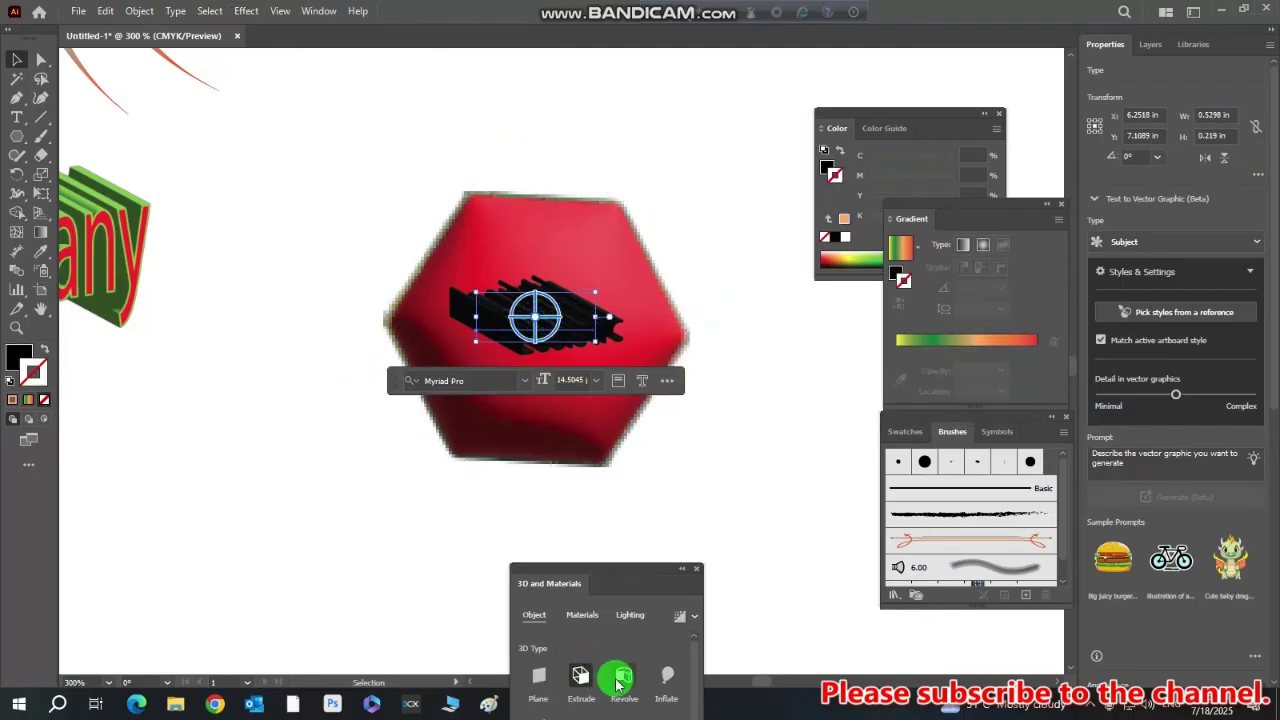
Try to recolor the extruded "Losistic" text by removing its fill and using the multicolor gradient for its stroke
click(10, 366)
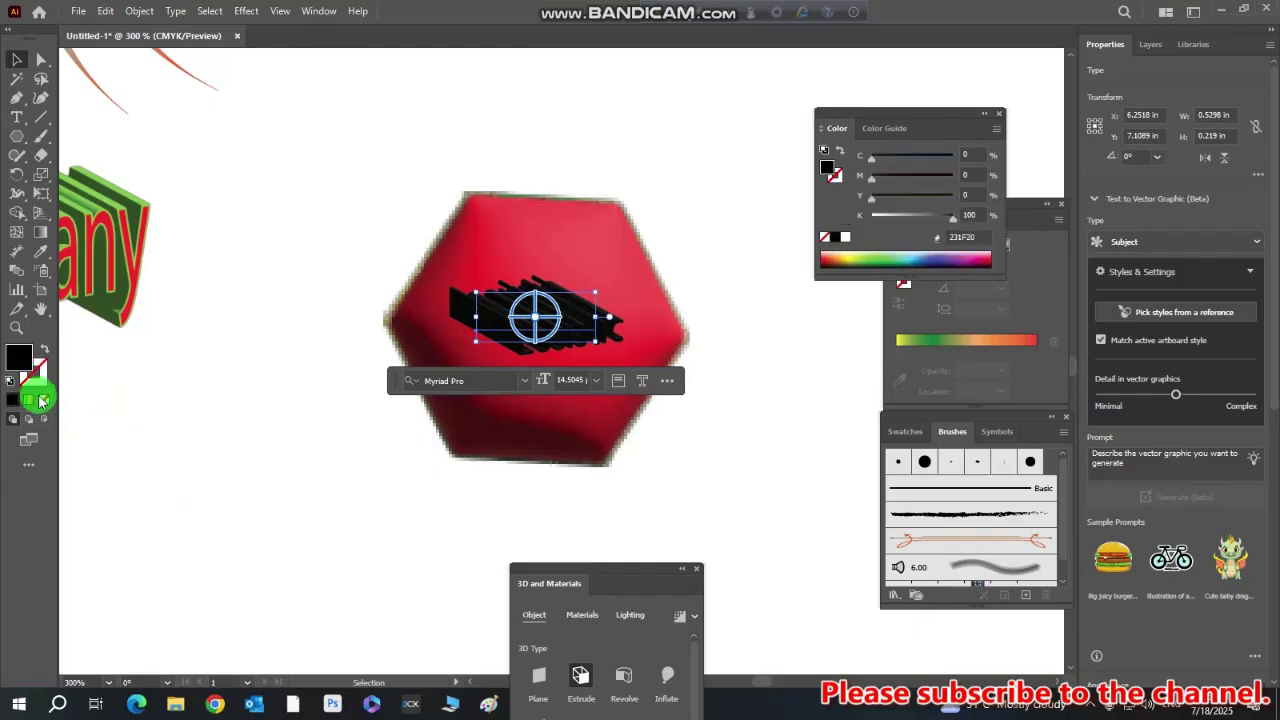
click(42, 380)
click(33, 397)
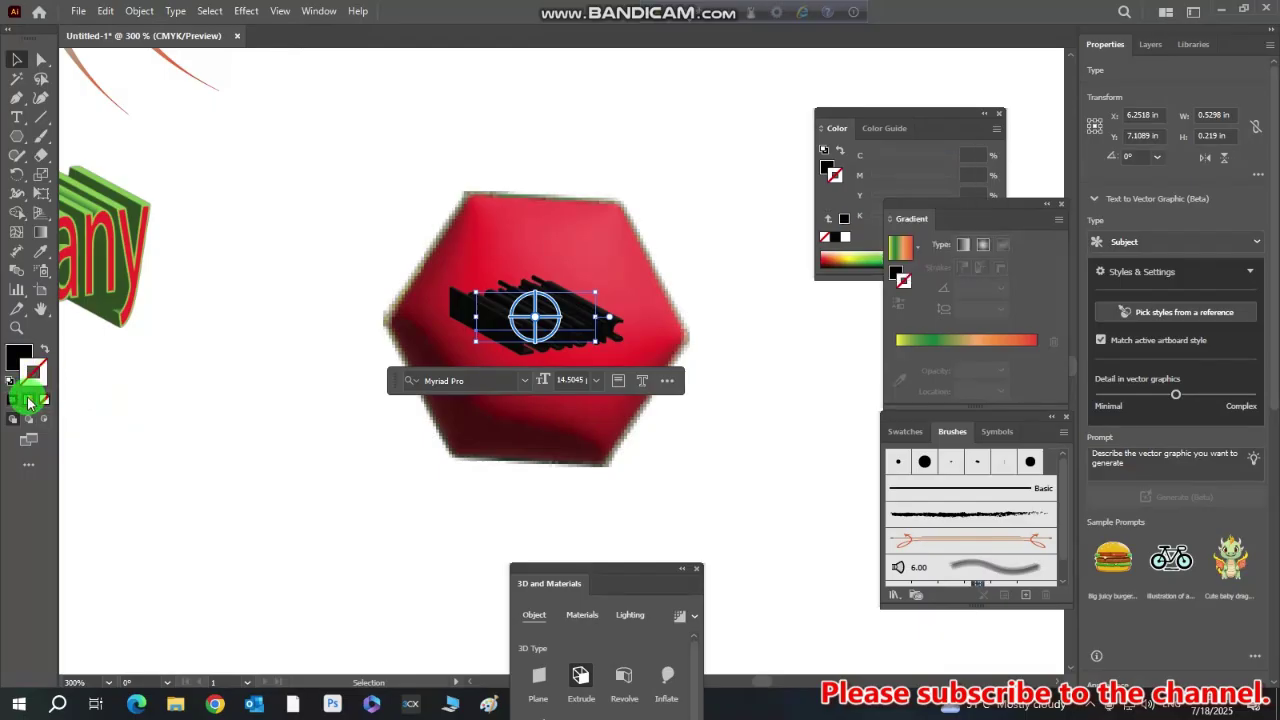
click(430, 547)
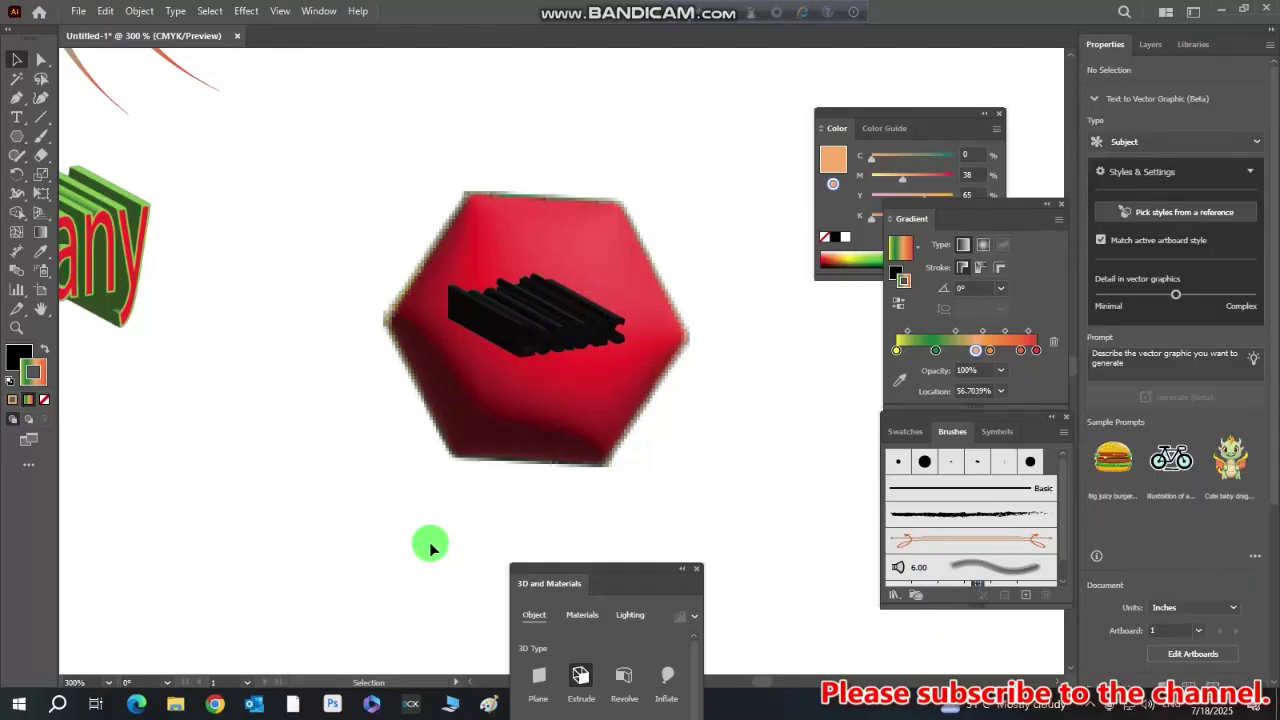
click(515, 327)
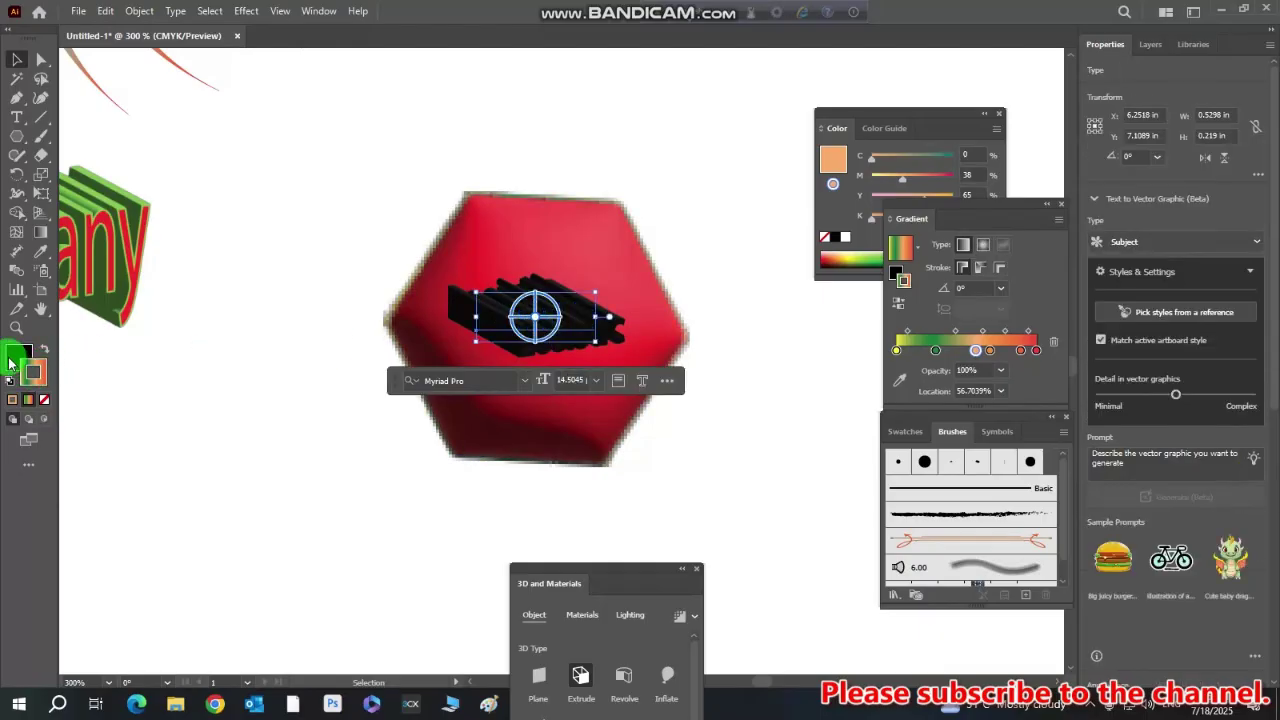
click(10, 362)
click(43, 401)
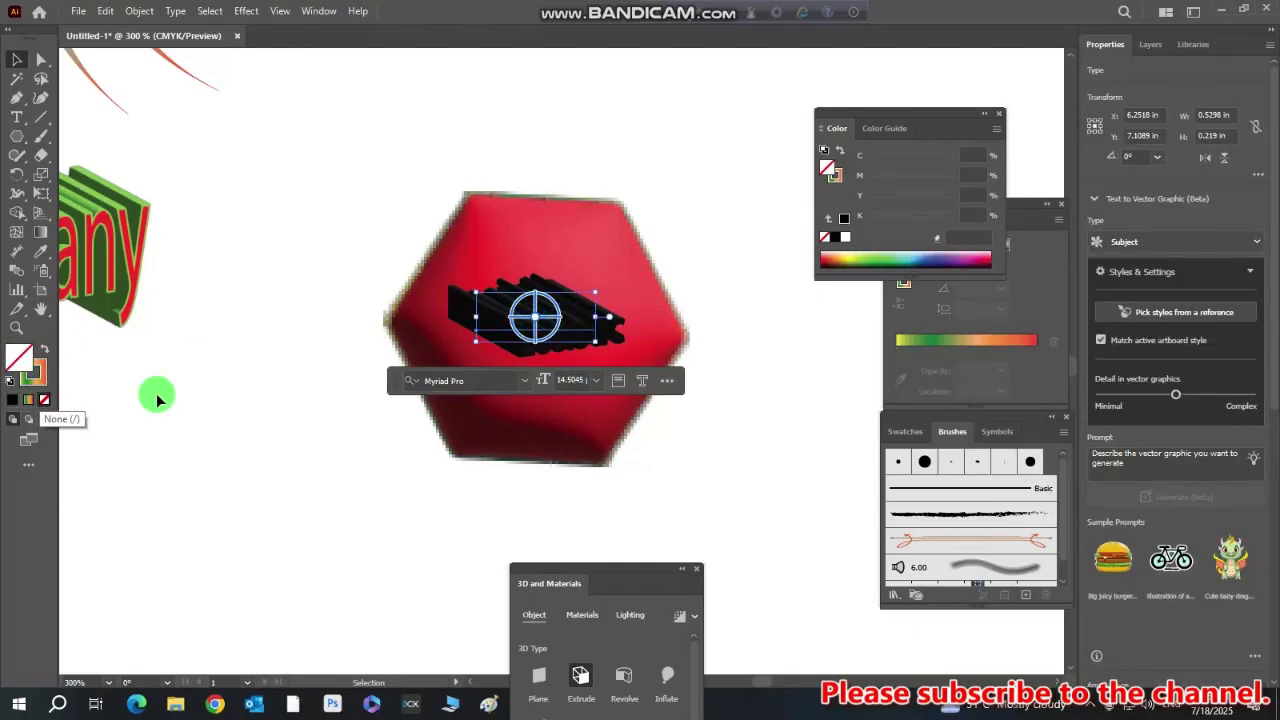
click(330, 366)
click(565, 323)
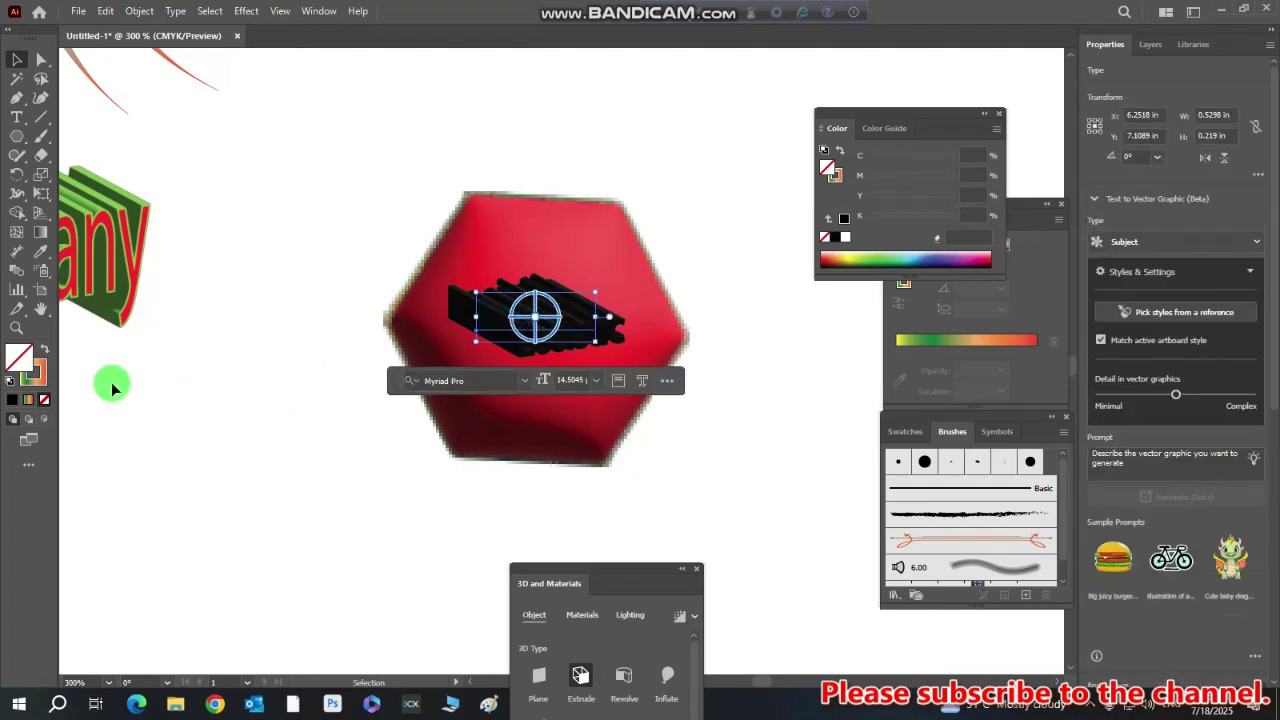
click(40, 377)
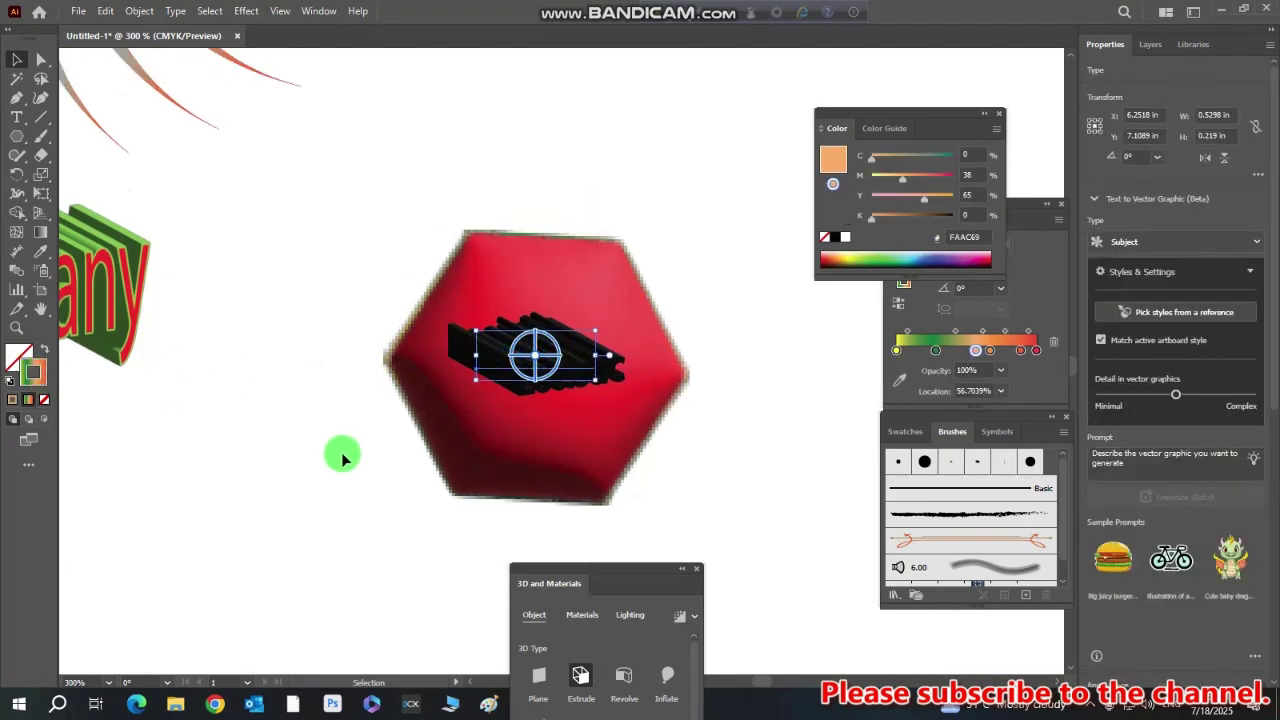
click(791, 443)
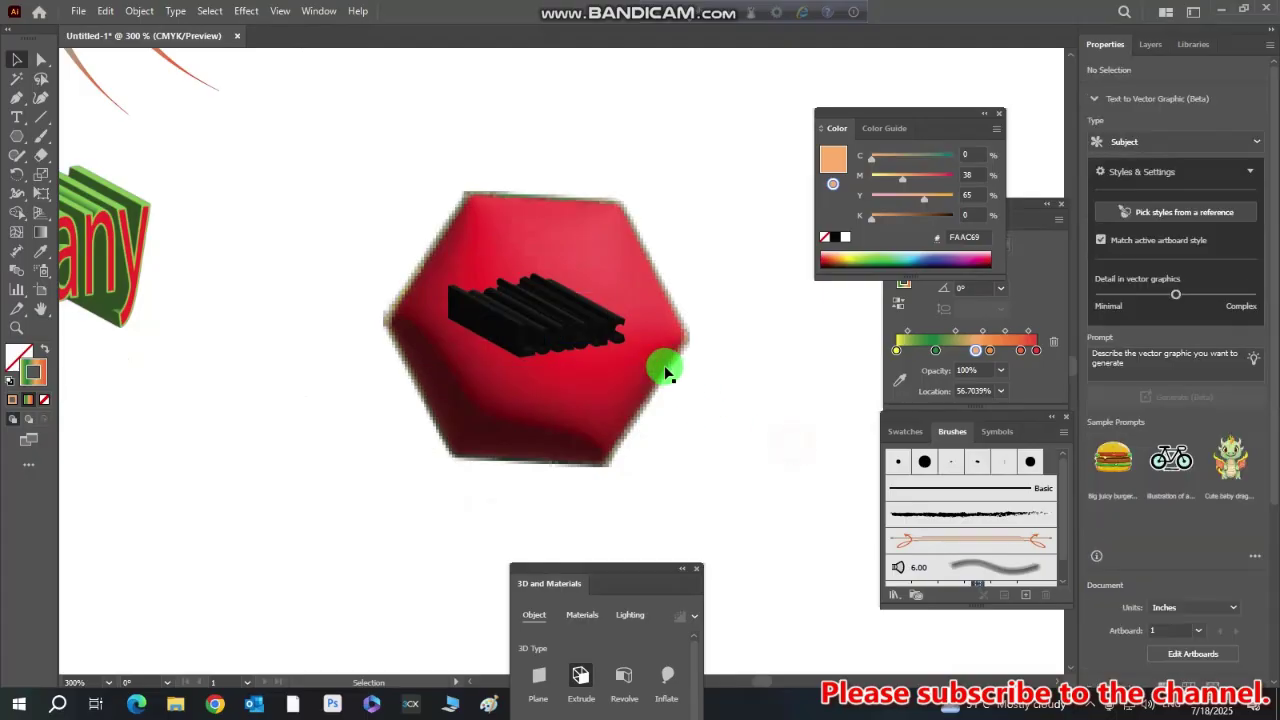
Delete the extruded "Losistic" text from the hexagon
scroll(591, 355, down, 2)
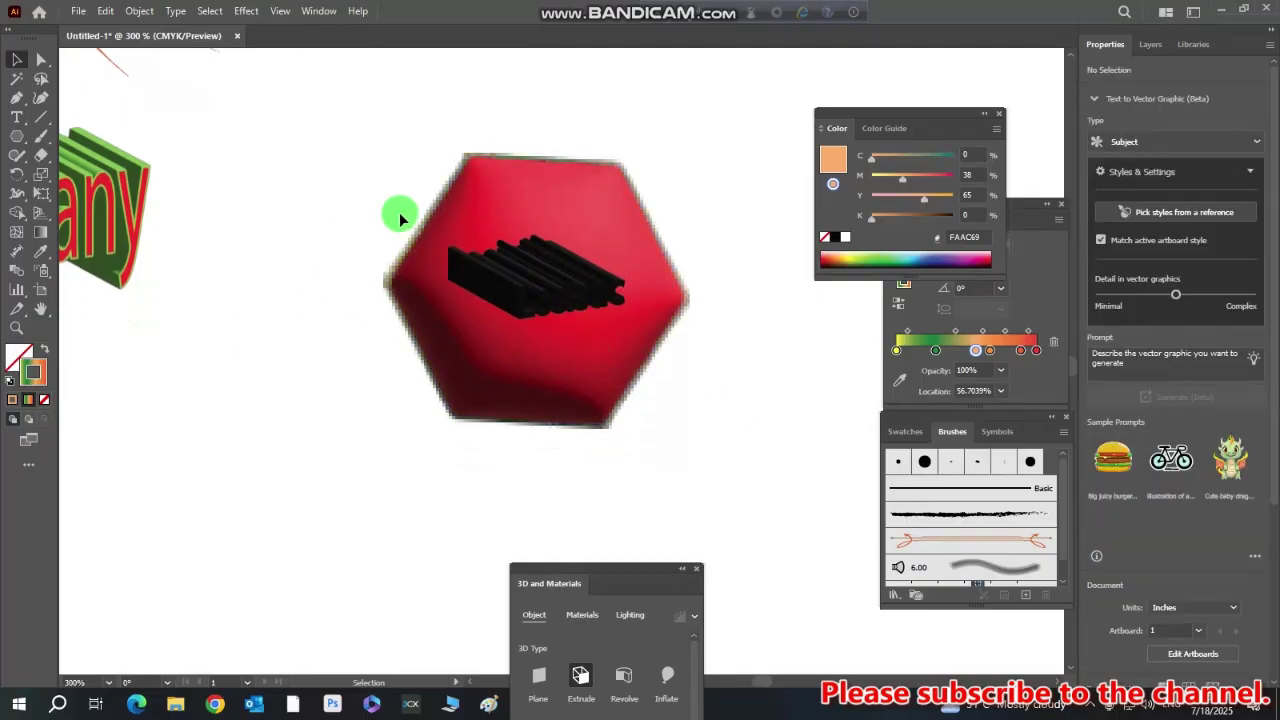
click(458, 193)
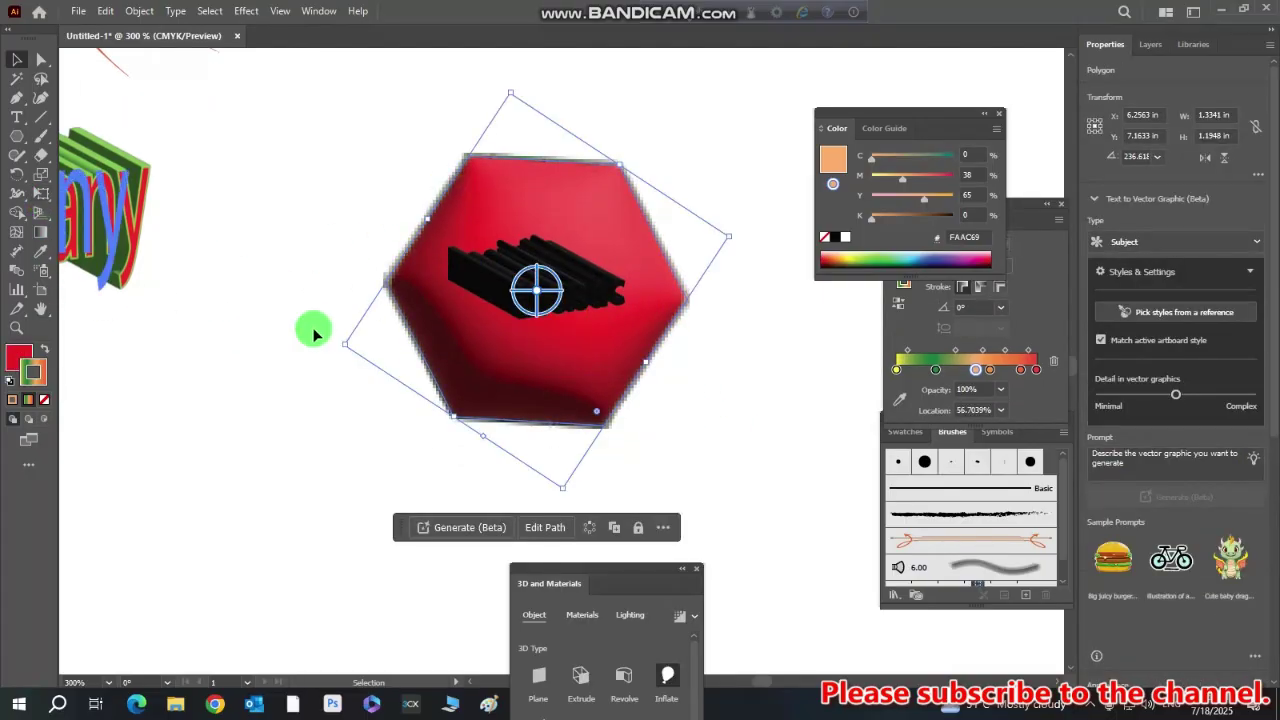
click(440, 450)
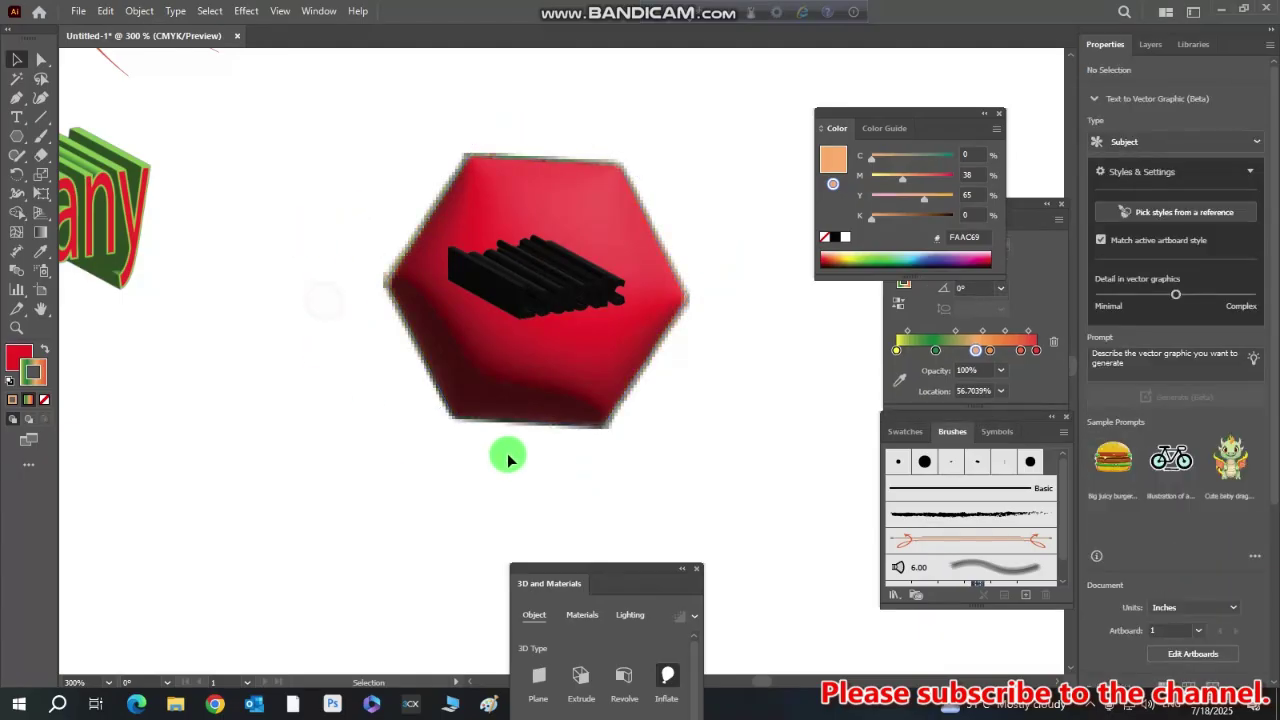
click(580, 292)
key(Delete)
Duplicate the extruded "Company" text by copy and paste, and place the original above and to the left of the hexagon
drag(118, 218, 160, 103)
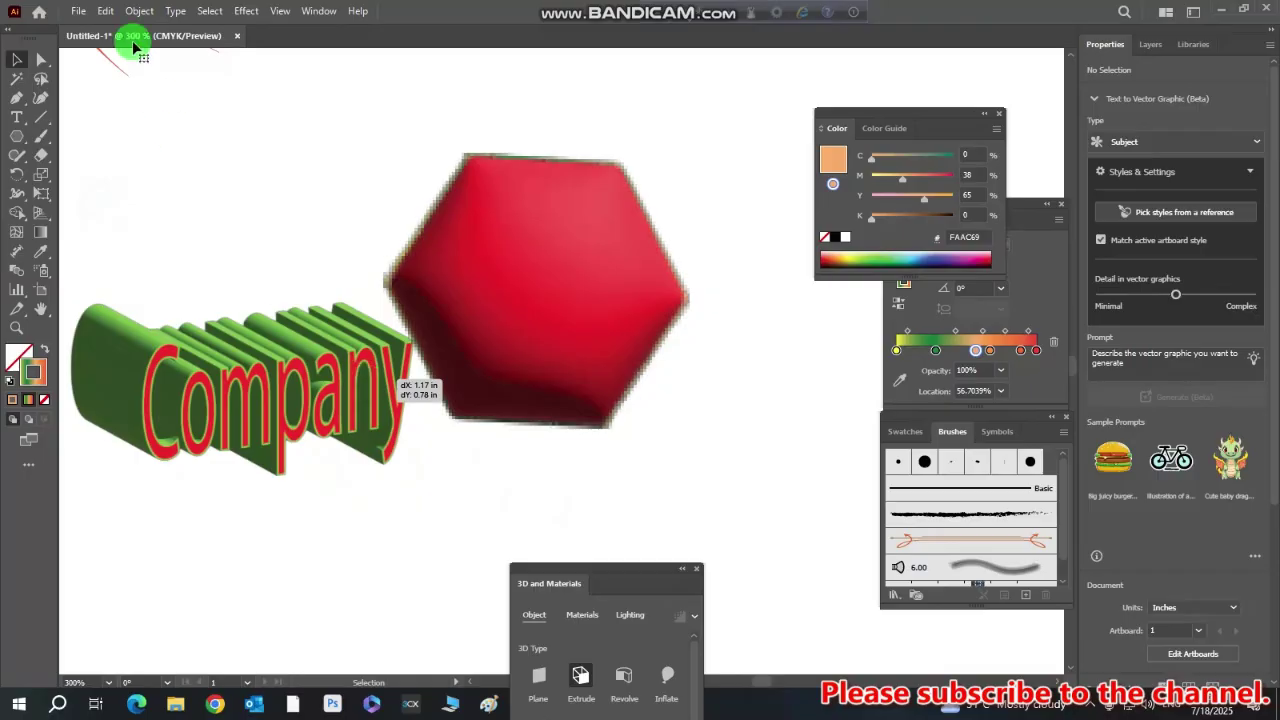
click(105, 11)
click(150, 86)
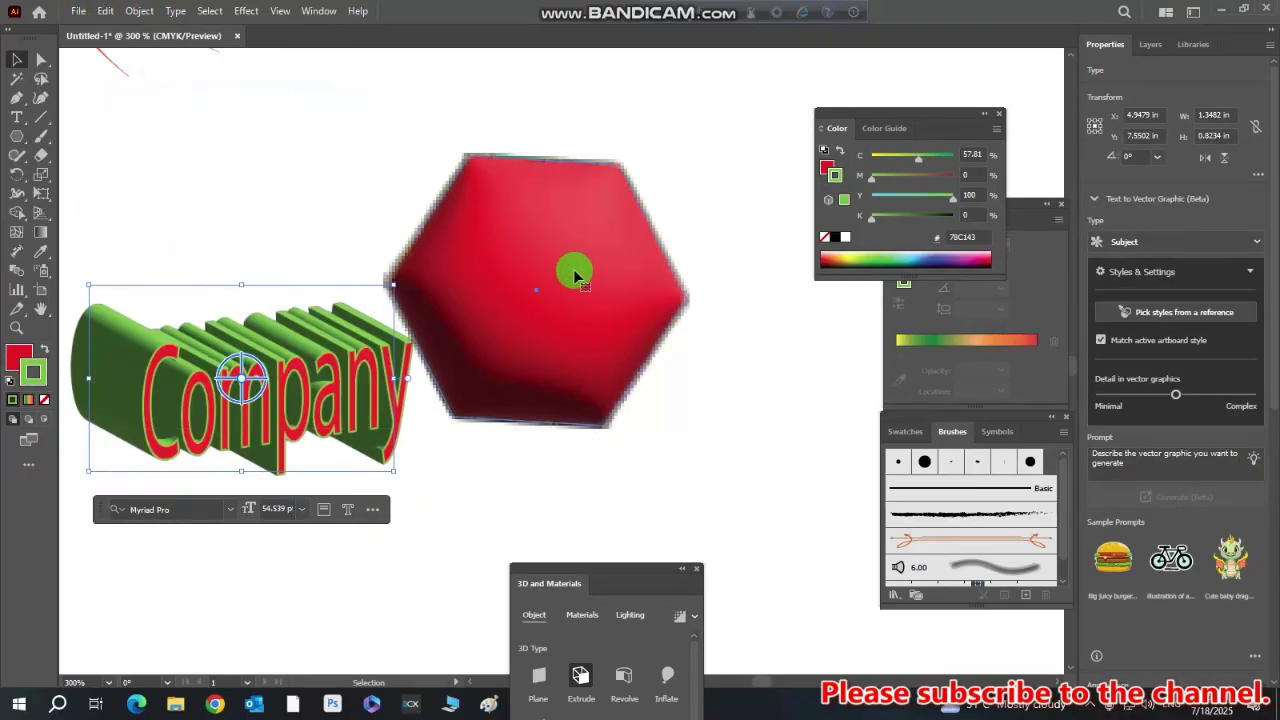
click(575, 275)
key(ctrl+v)
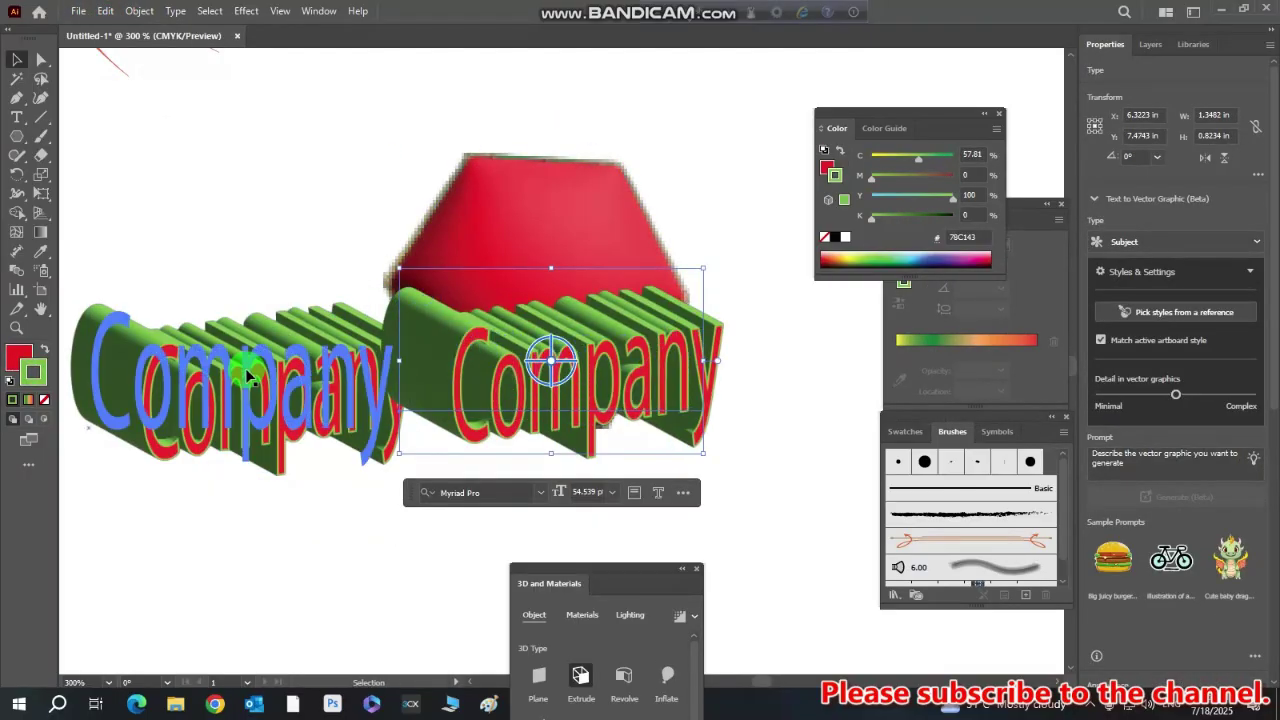
drag(253, 377, 161, 127)
Shrink the pasted "Company" text to fit inside the hexagon and center it there
drag(571, 429, 567, 358)
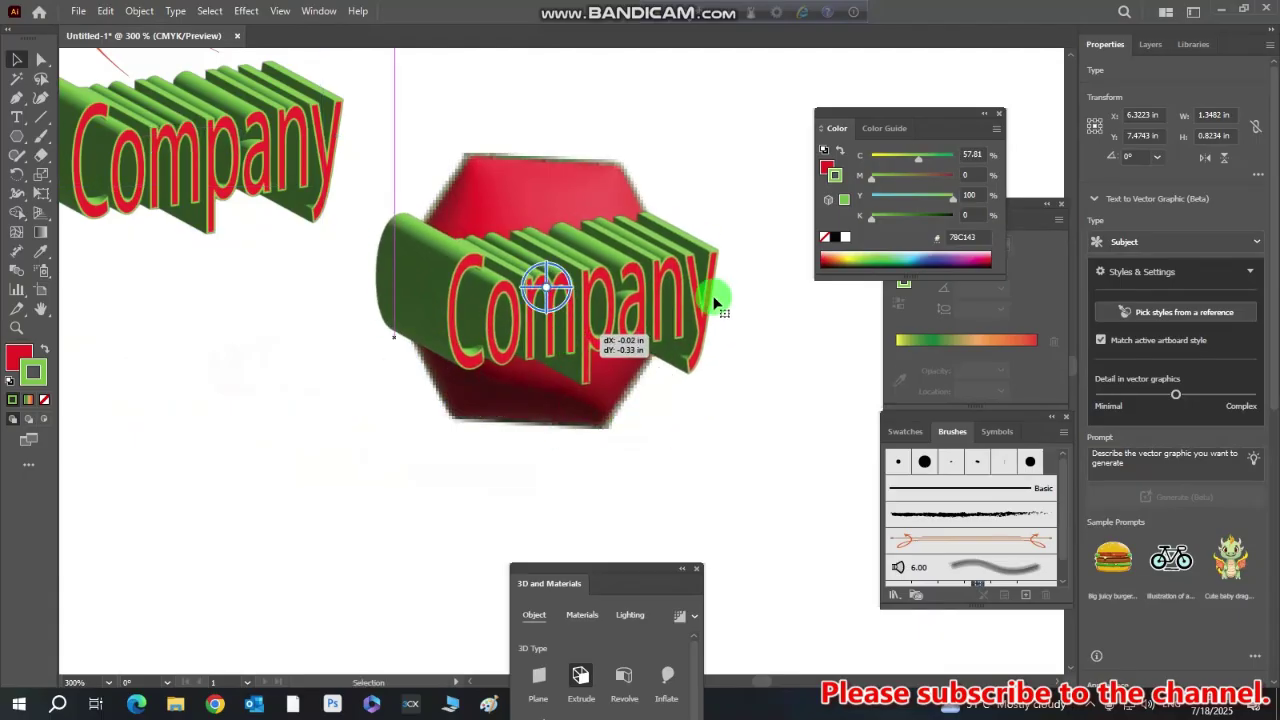
drag(709, 297, 702, 264)
drag(698, 194, 549, 316)
drag(493, 347, 529, 290)
click(670, 368)
click(727, 361)
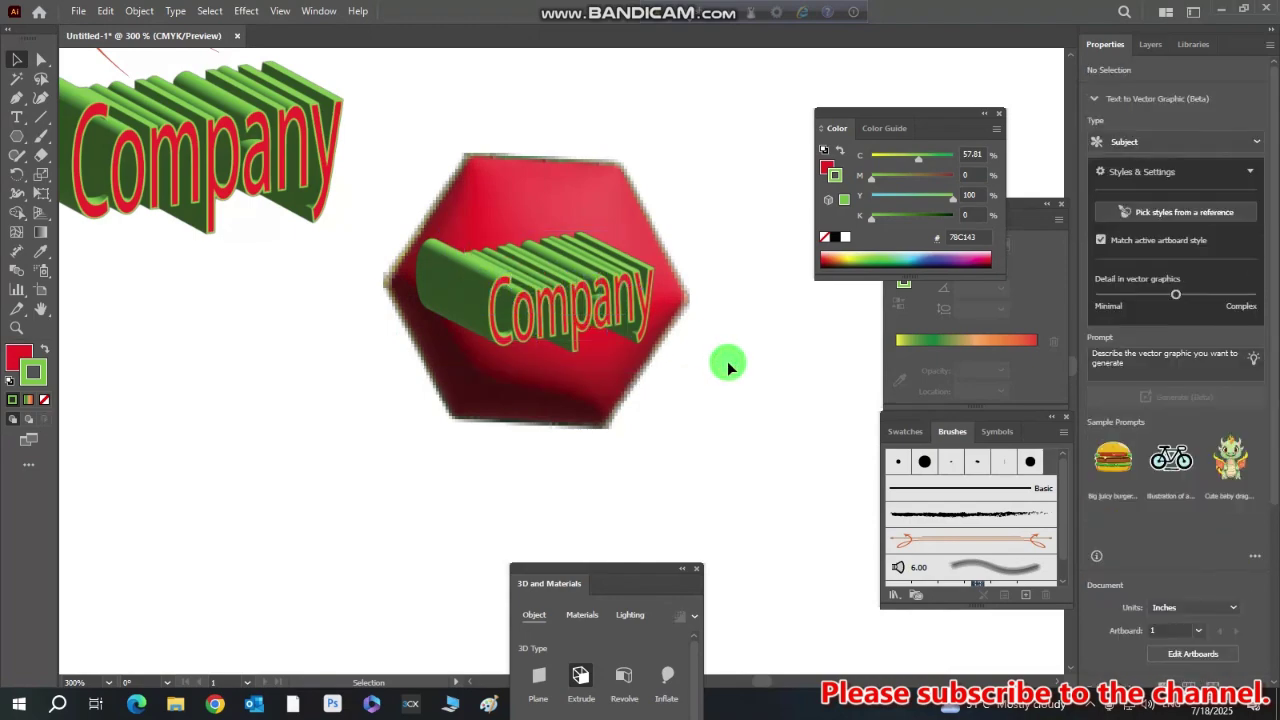
Trace the hexagon's six corners with the Pen tool as a closed outline
click(14, 100)
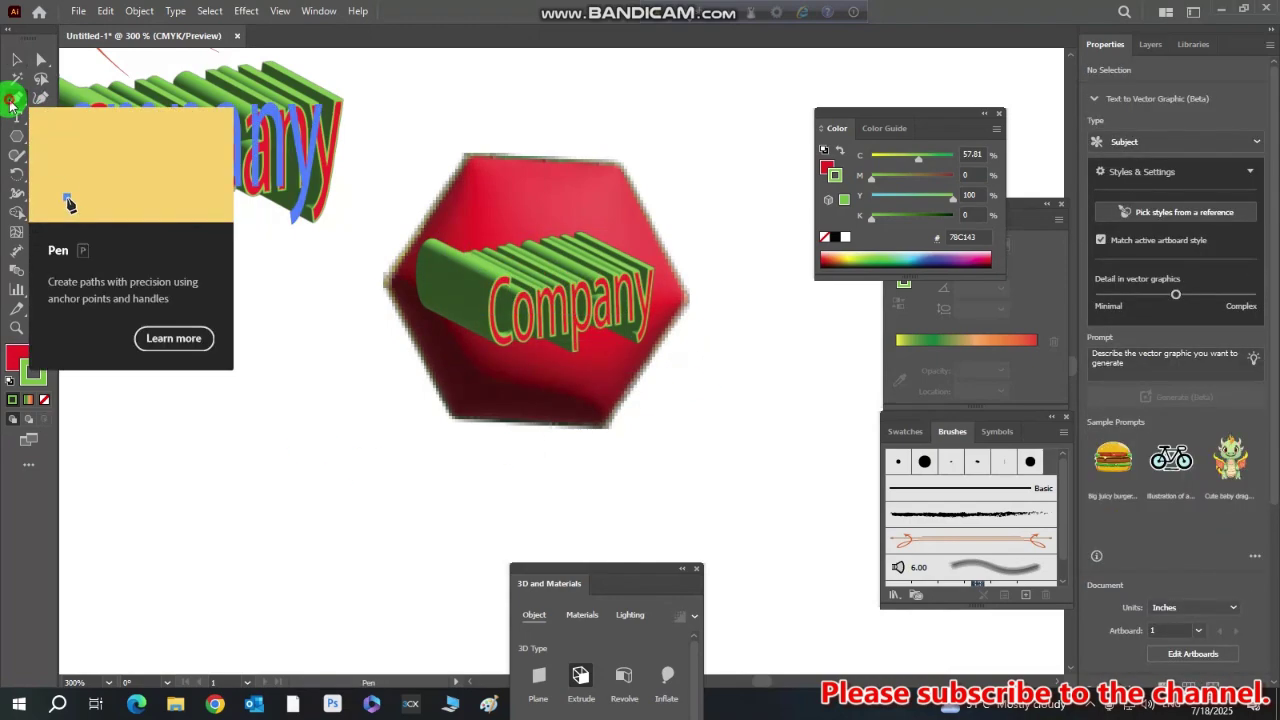
click(452, 421)
click(608, 425)
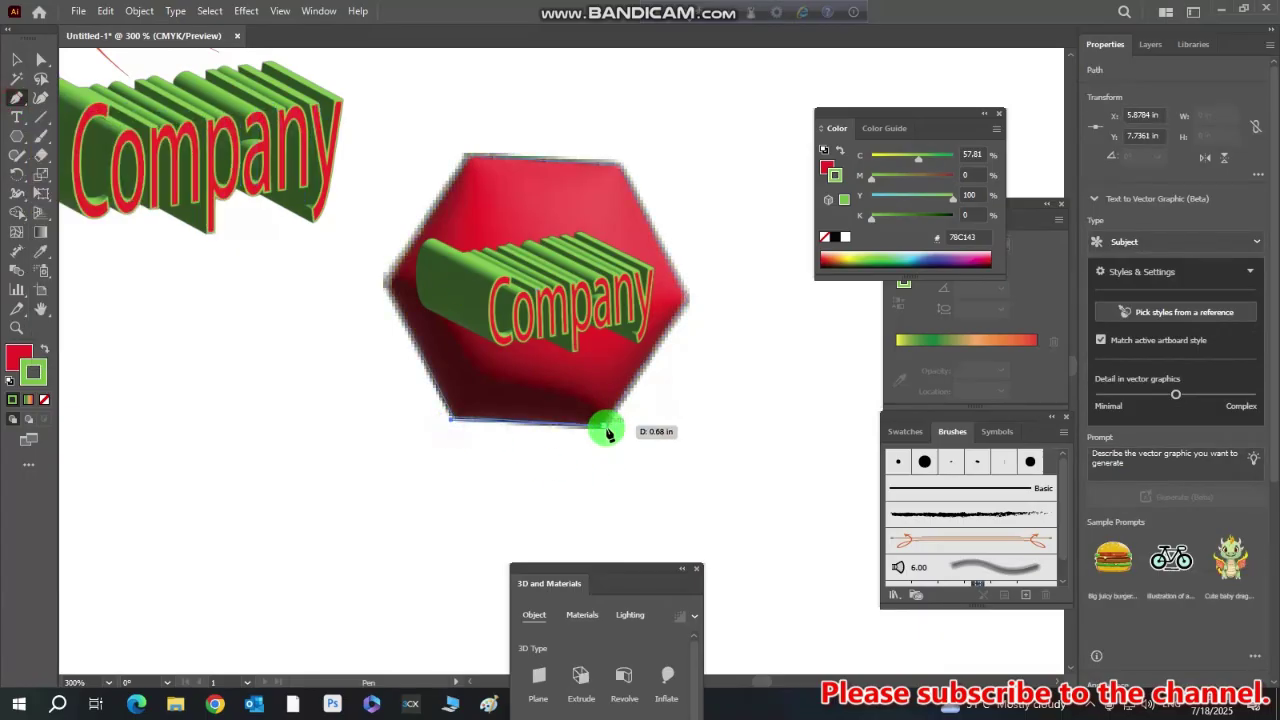
click(690, 297)
click(620, 160)
click(470, 156)
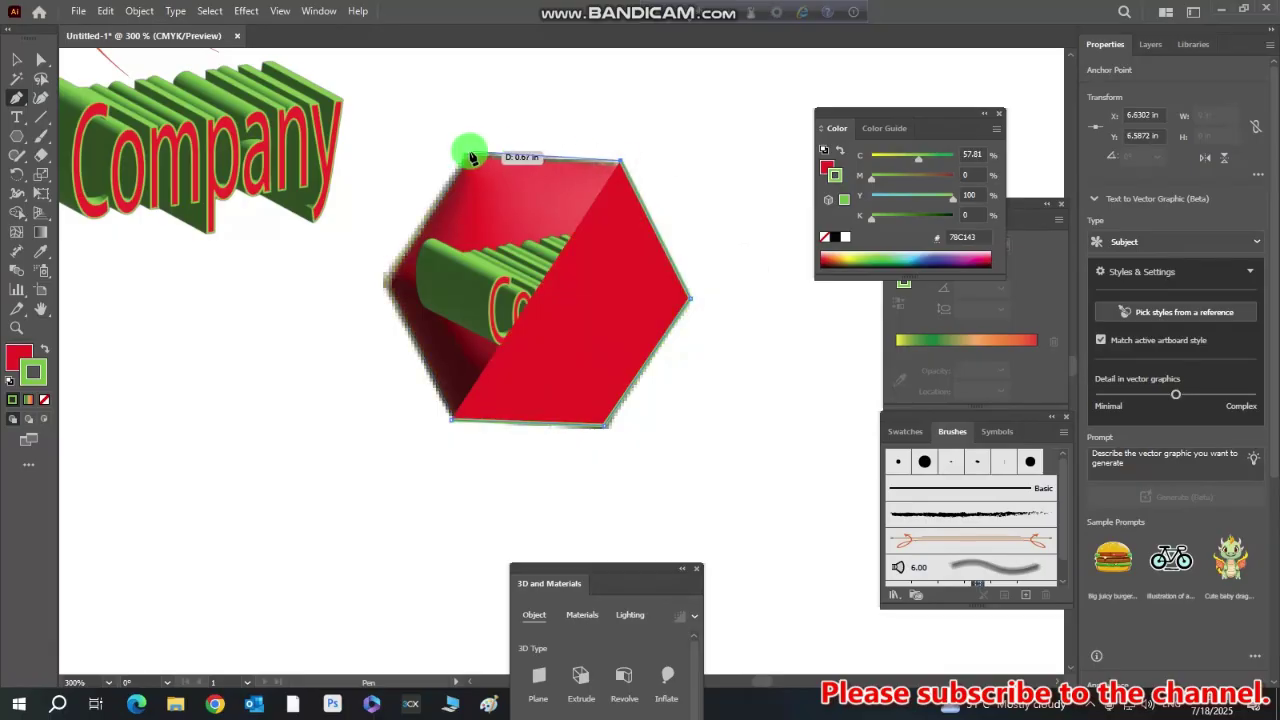
click(384, 279)
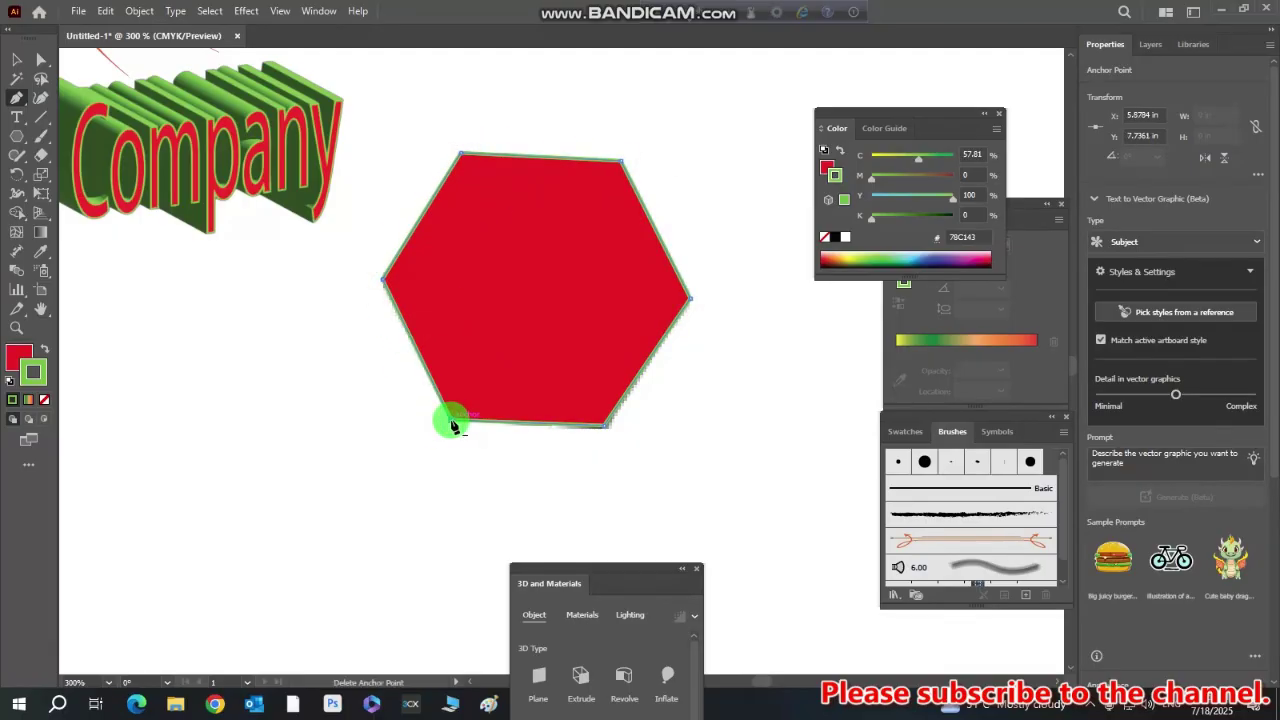
Remove the traced outline's fill and set its stroke color to C 96, M 90, Y 100, K 100
click(21, 356)
click(44, 400)
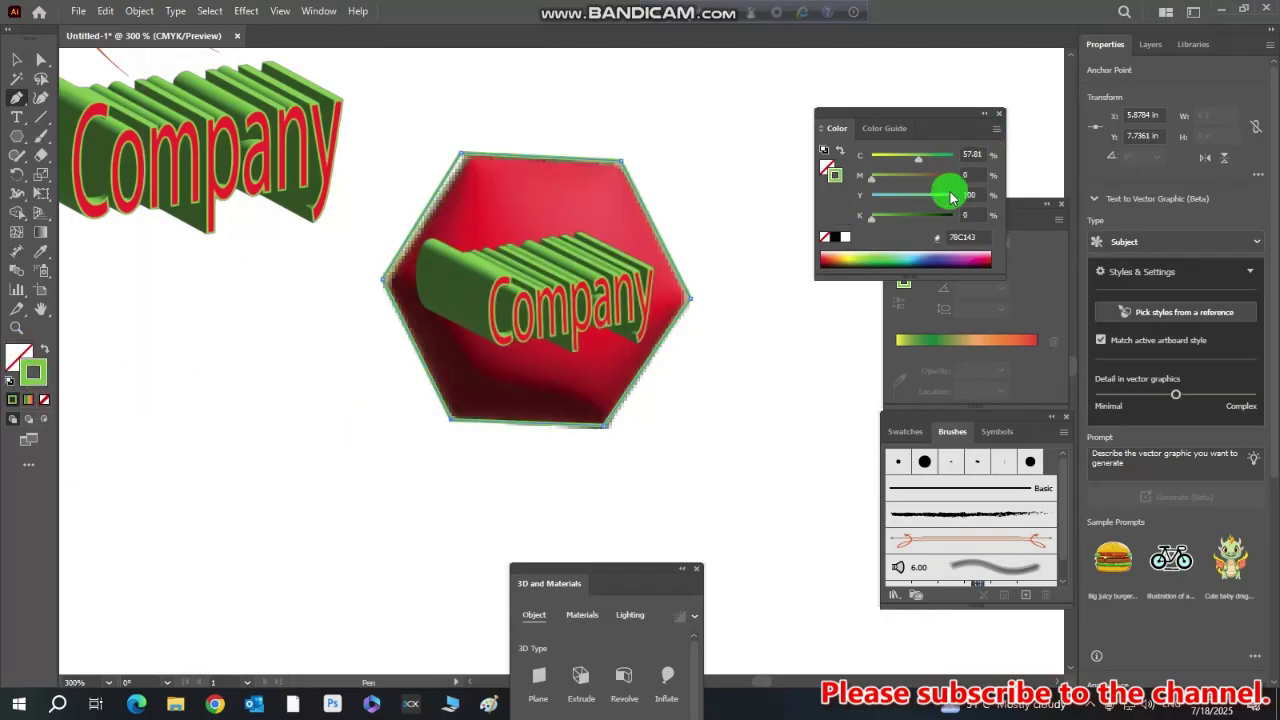
drag(916, 158, 951, 157)
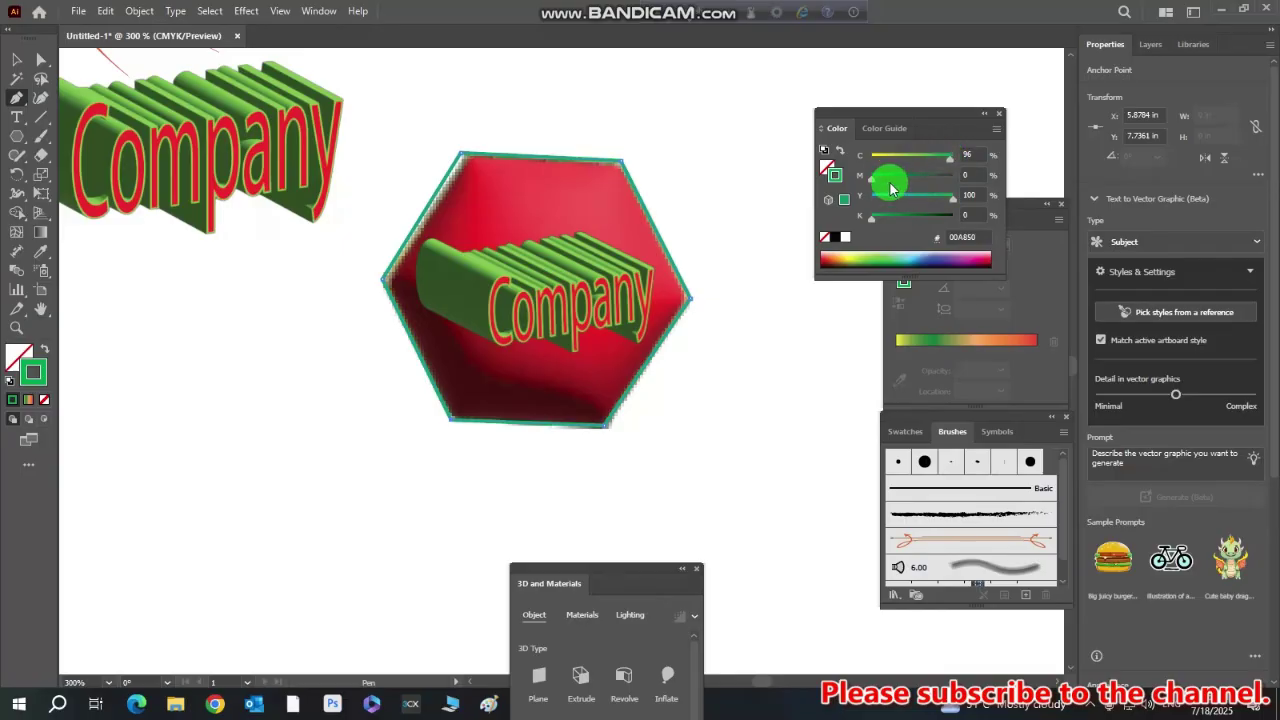
drag(875, 180, 943, 176)
drag(871, 215, 950, 214)
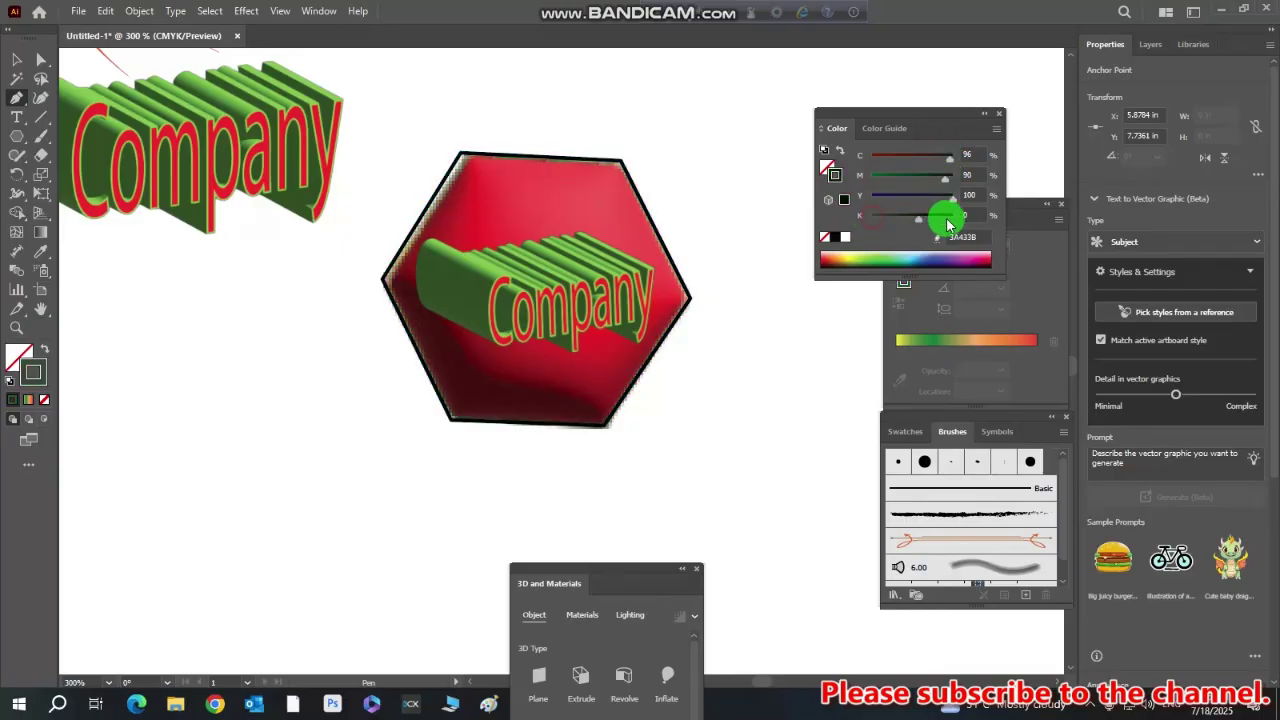
click(727, 169)
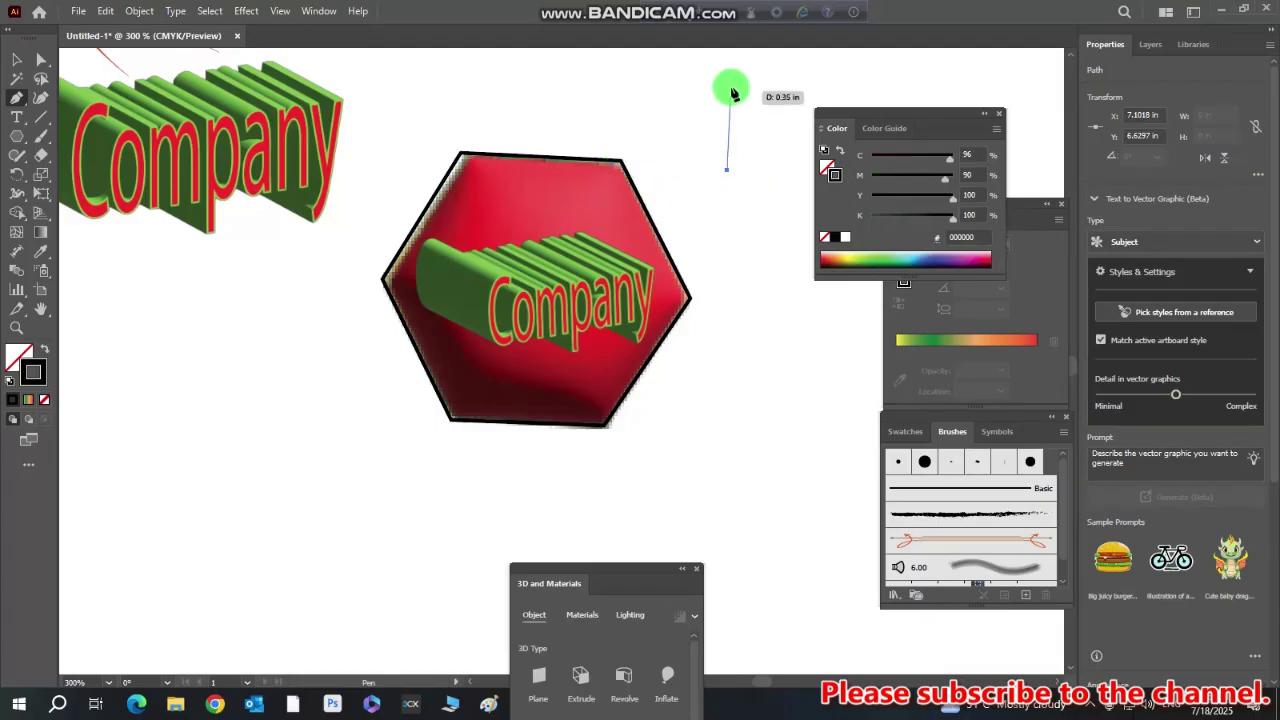
click(18, 61)
click(745, 172)
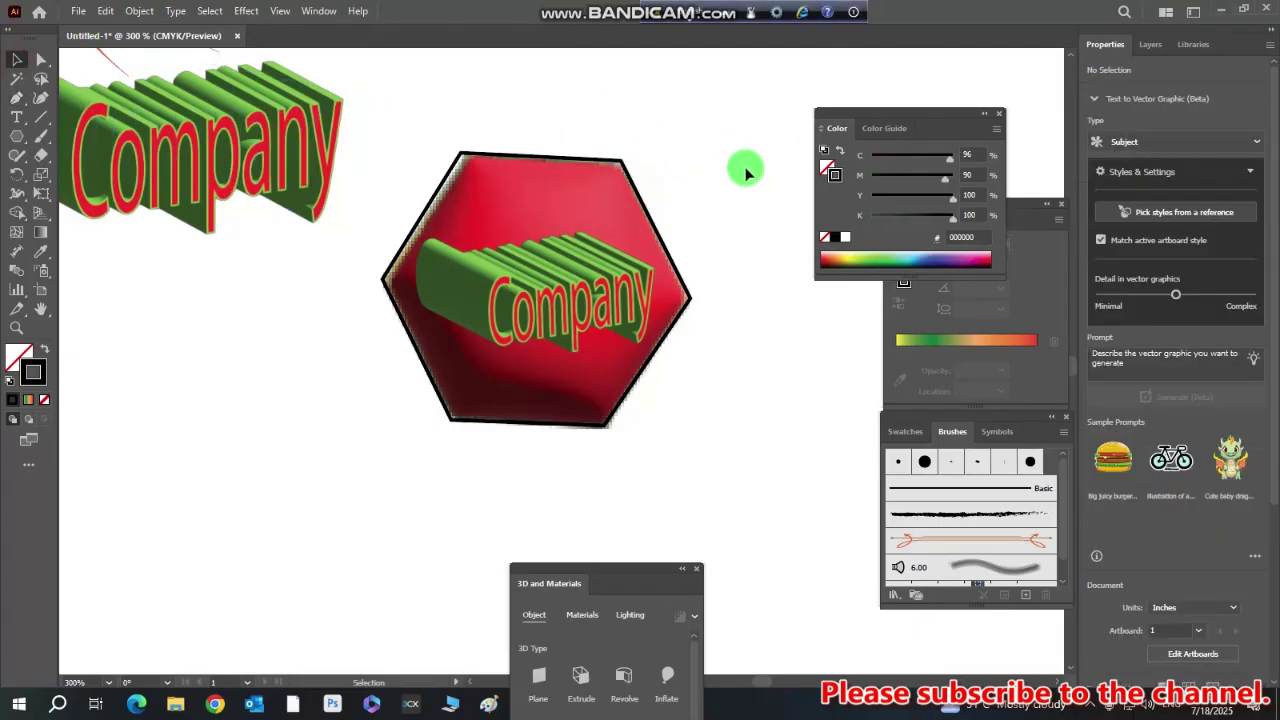
Examine the outlined hexagon badge up close and the whole artboard layout at 66.67% zoom
scroll(794, 385, down, 2)
scroll(780, 371, up, 3)
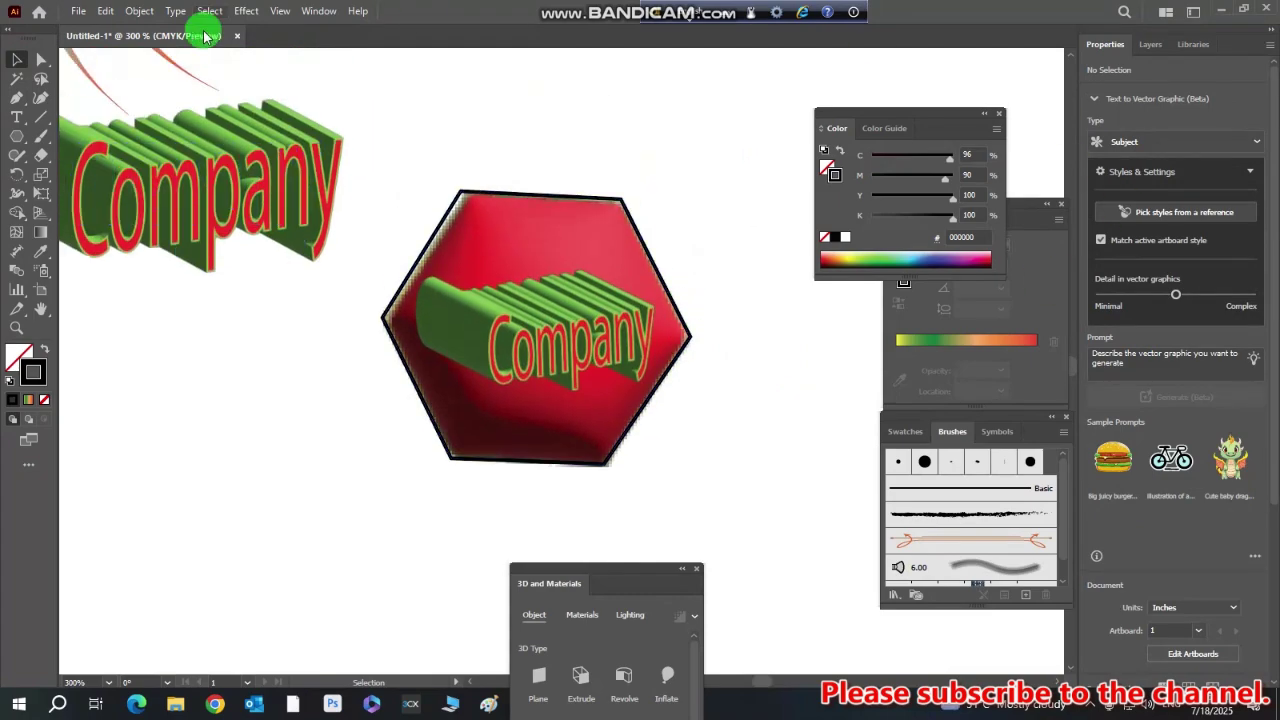
scroll(603, 503, down, 3)
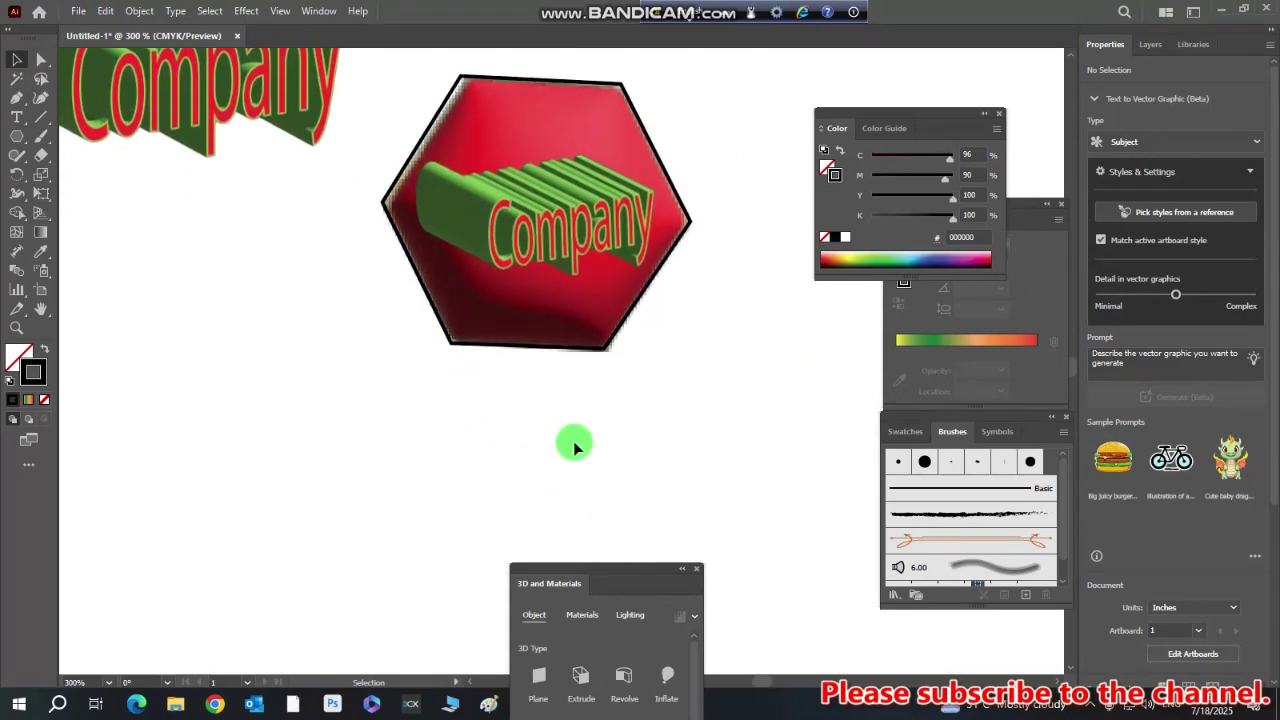
scroll(580, 450, up, 2)
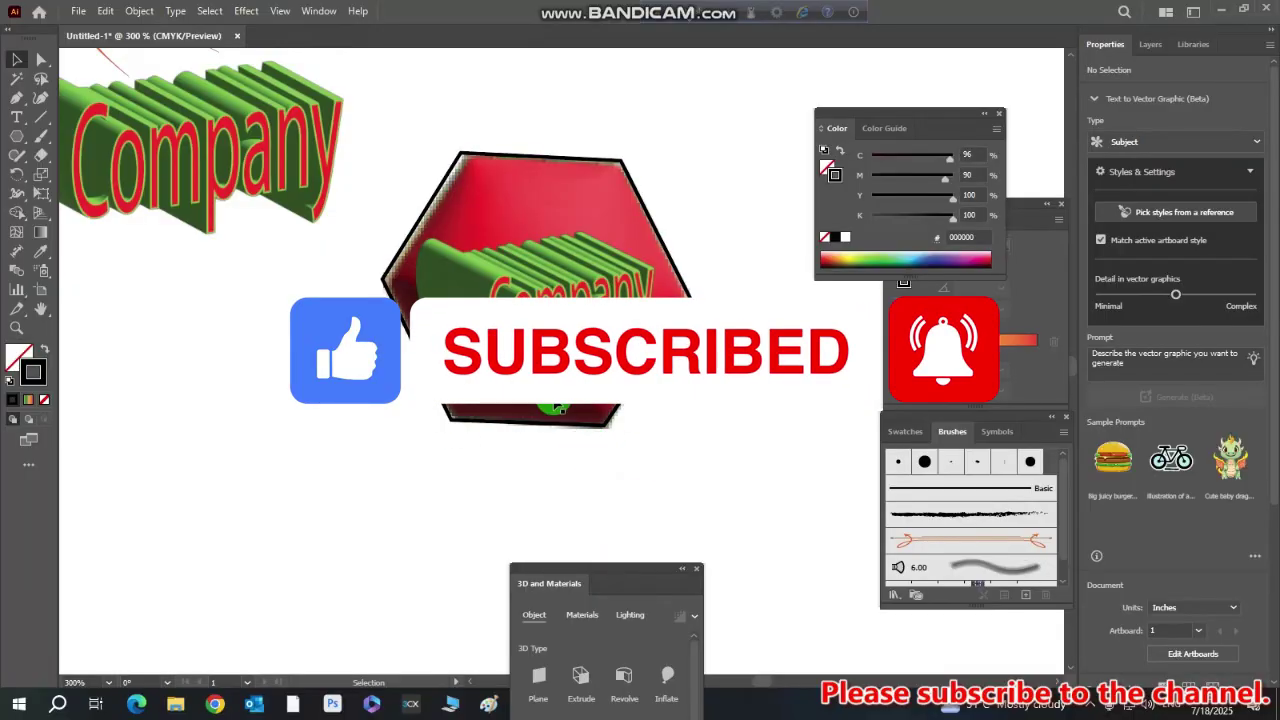
click(16, 327)
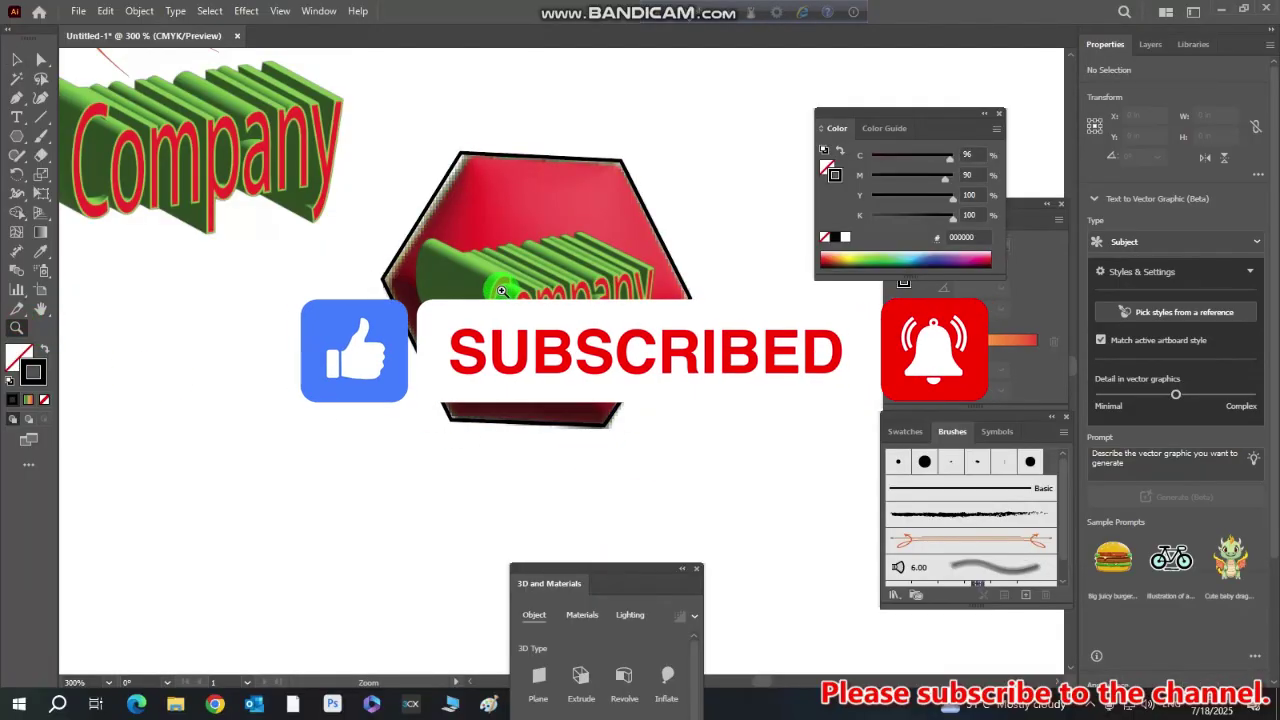
alt+click(616, 286)
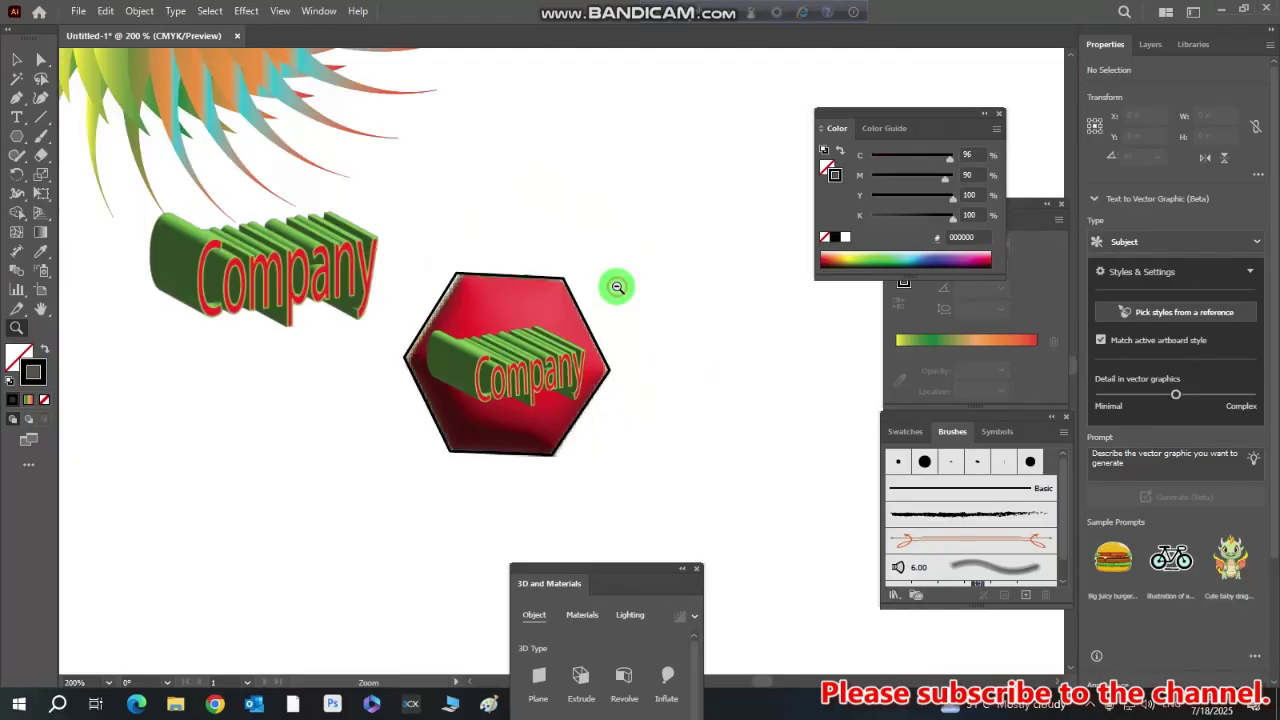
alt+click(543, 356)
alt+click(560, 360)
alt+click(578, 363)
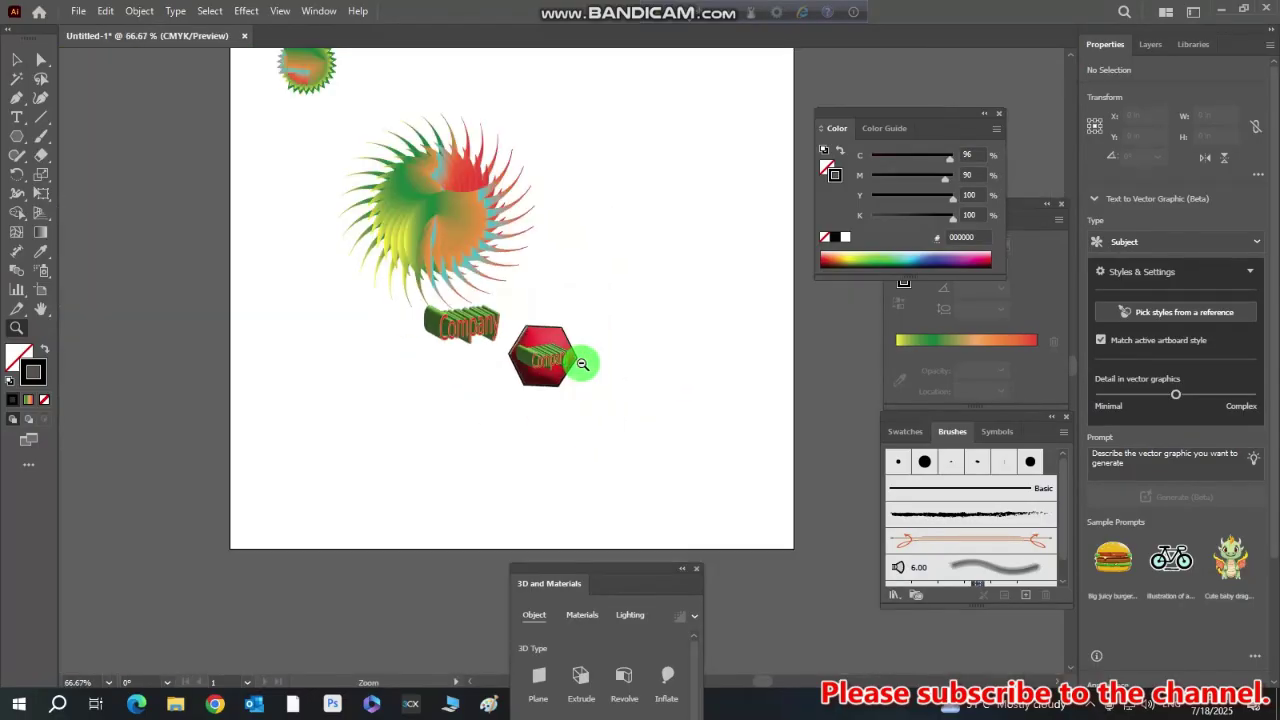
scroll(583, 364, up, 2)
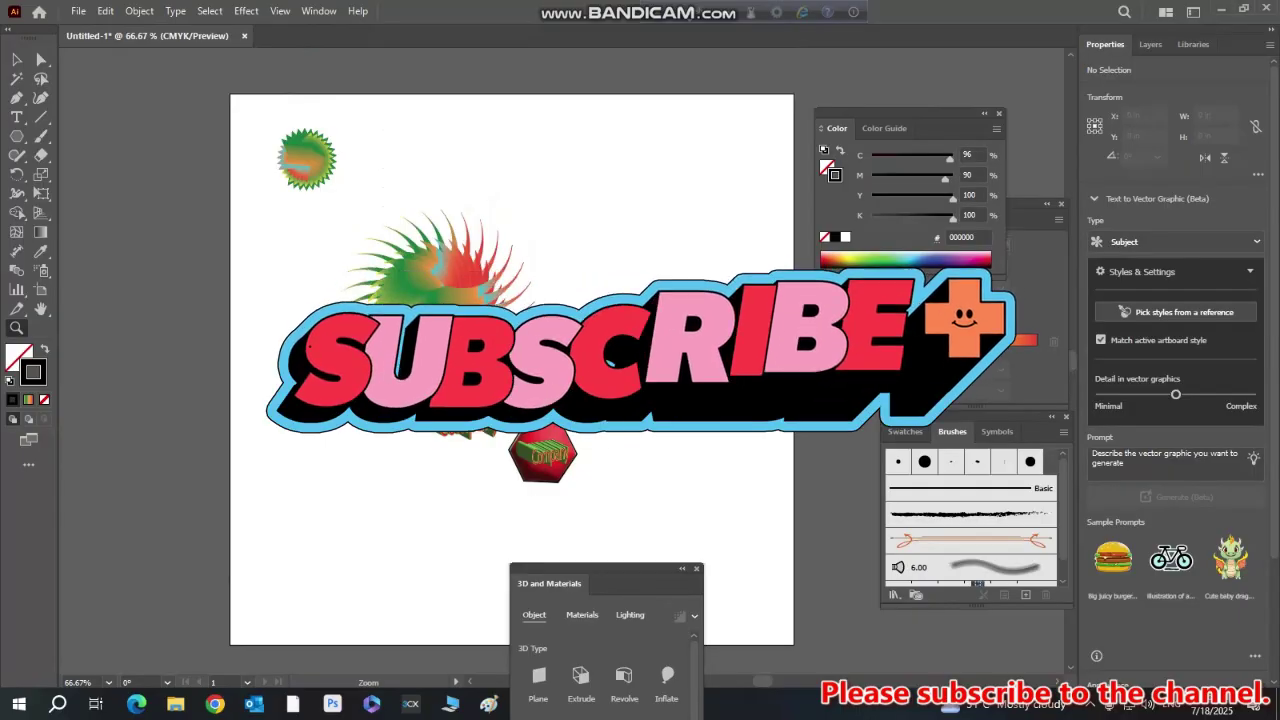
scroll(623, 452, down, 1)
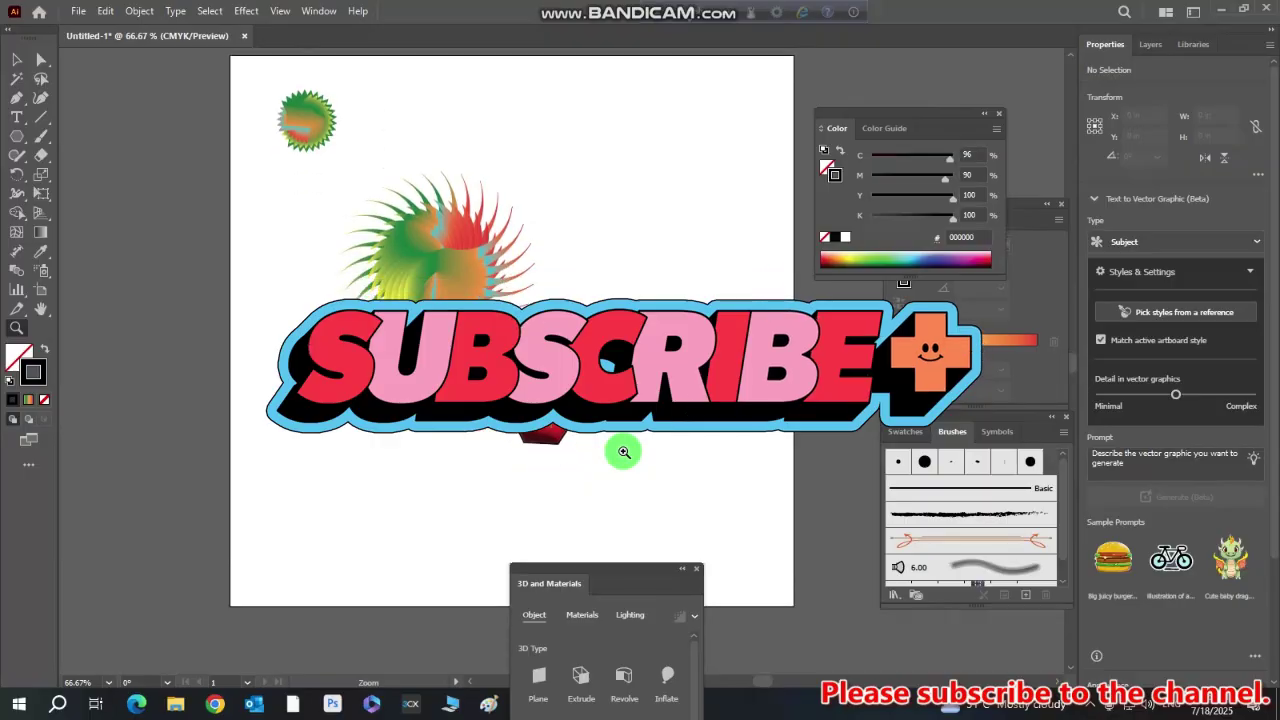
scroll(624, 452, down, 1)
scroll(660, 471, down, 1)
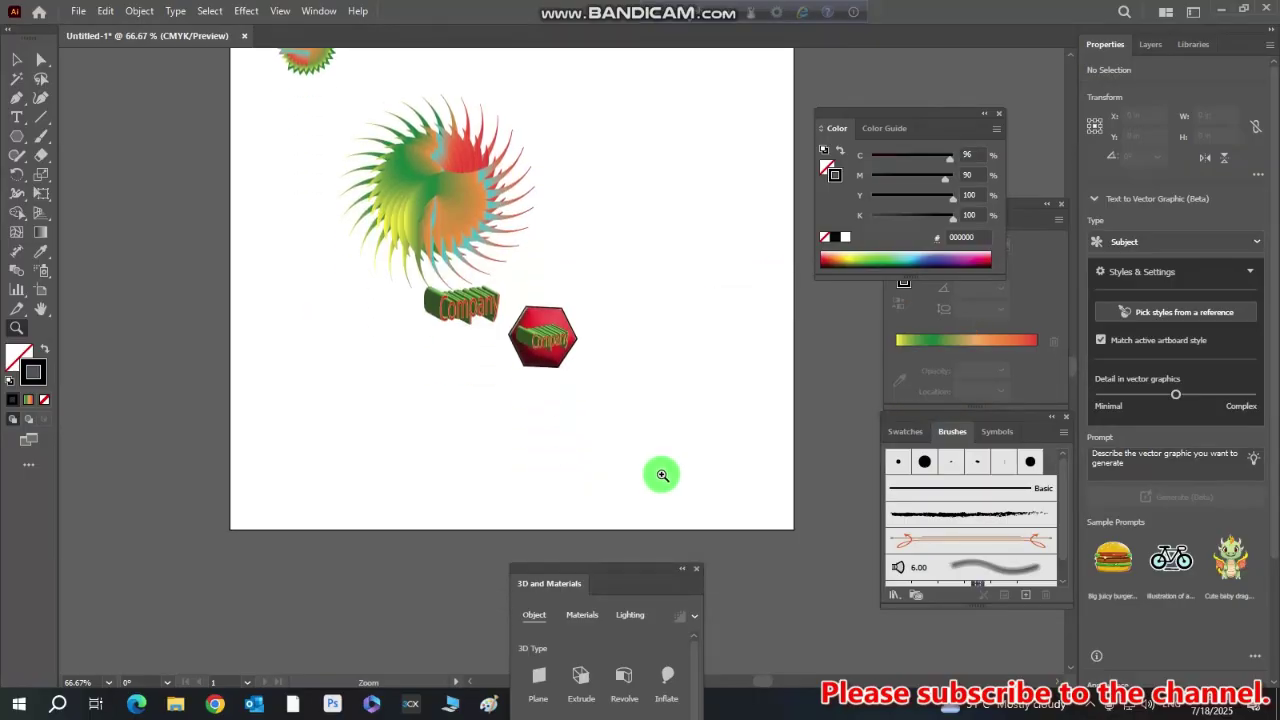